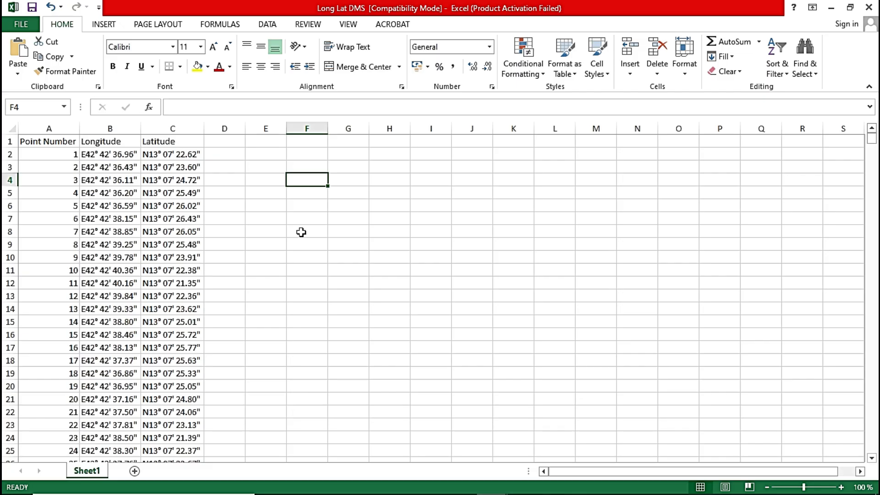
Insert three blank columns between the Longitude and Latitude columns.
click(333, 180)
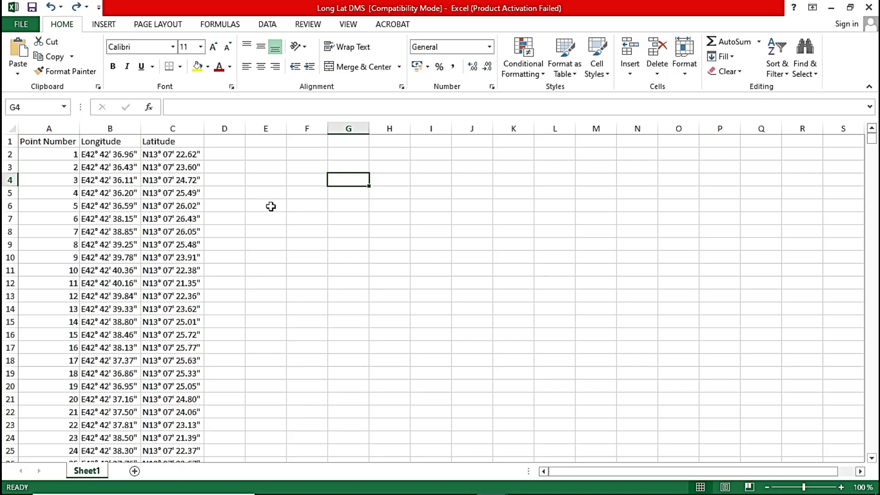
click(163, 123)
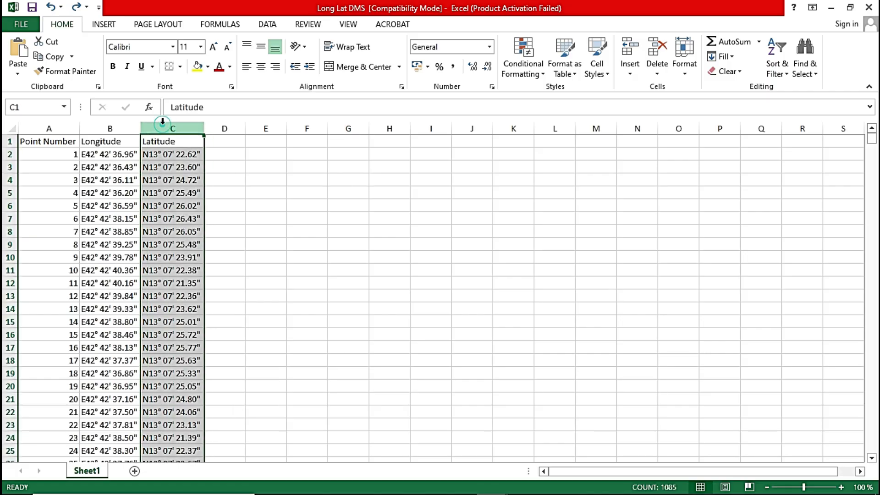
right_click(164, 125)
click(205, 220)
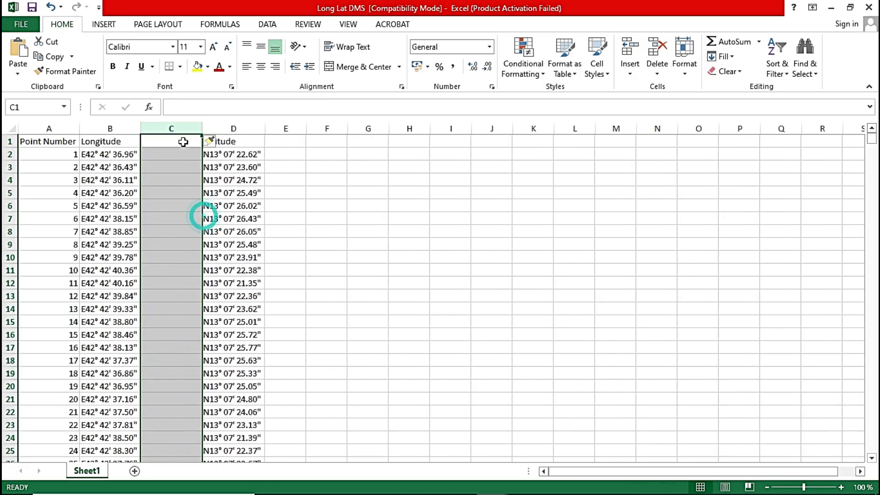
right_click(183, 133)
click(210, 223)
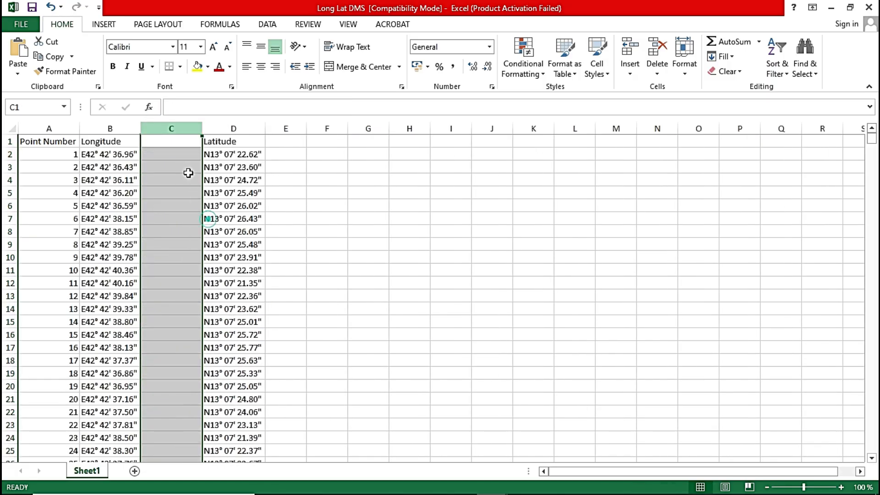
right_click(187, 133)
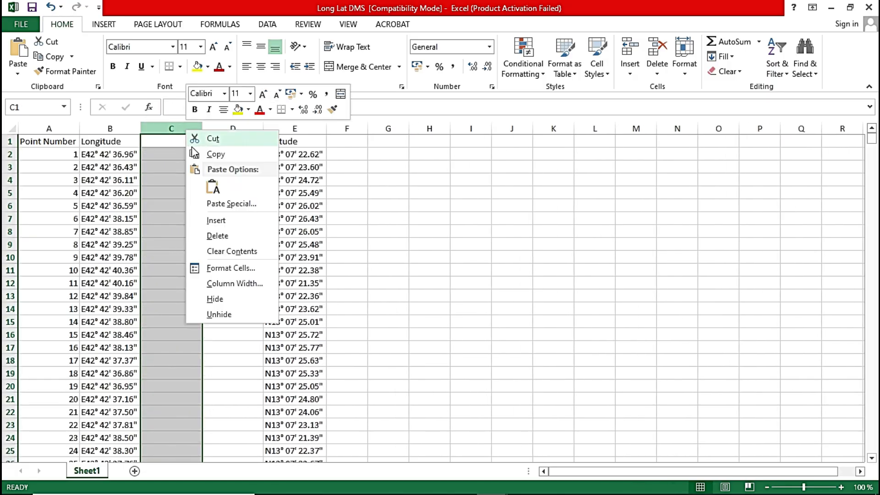
click(216, 218)
click(491, 179)
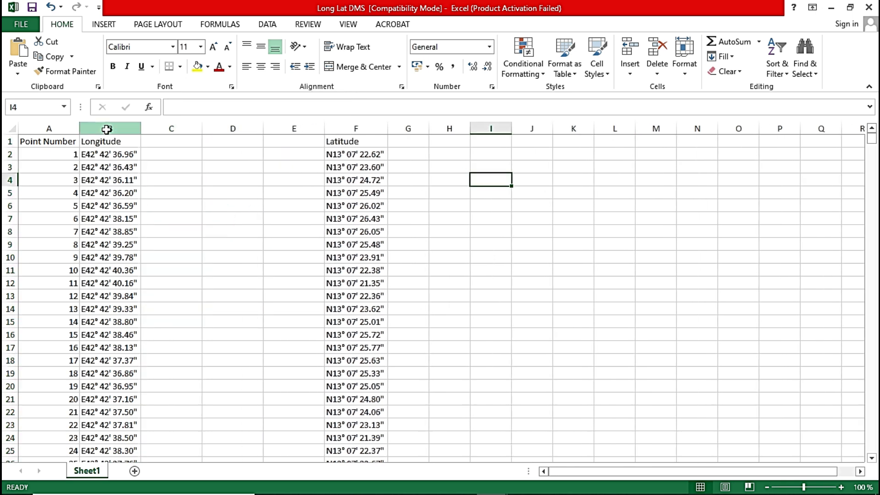
Split the Longitude column into separate degrees, minutes and seconds columns using Text to Columns with fixed width.
click(106, 128)
click(270, 25)
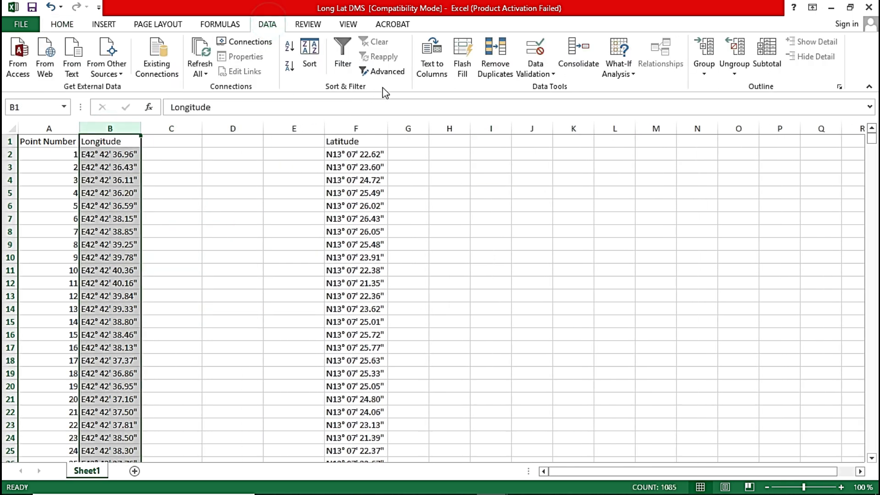
click(431, 55)
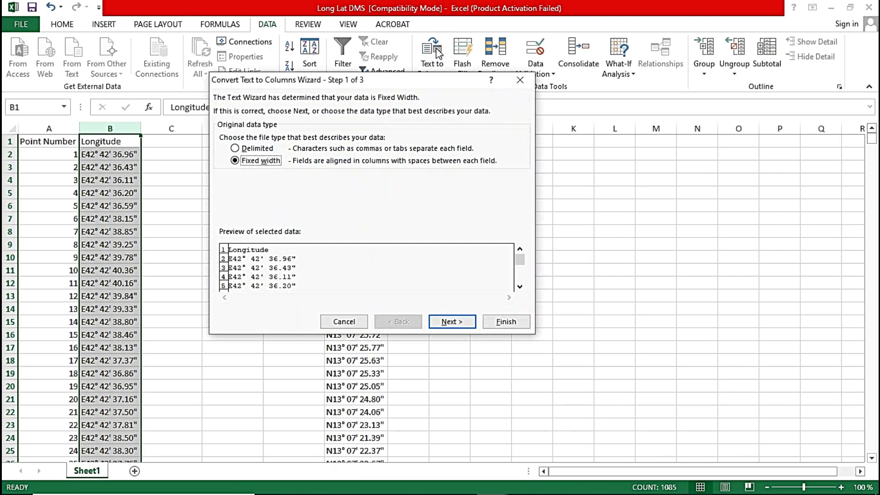
click(456, 322)
click(504, 322)
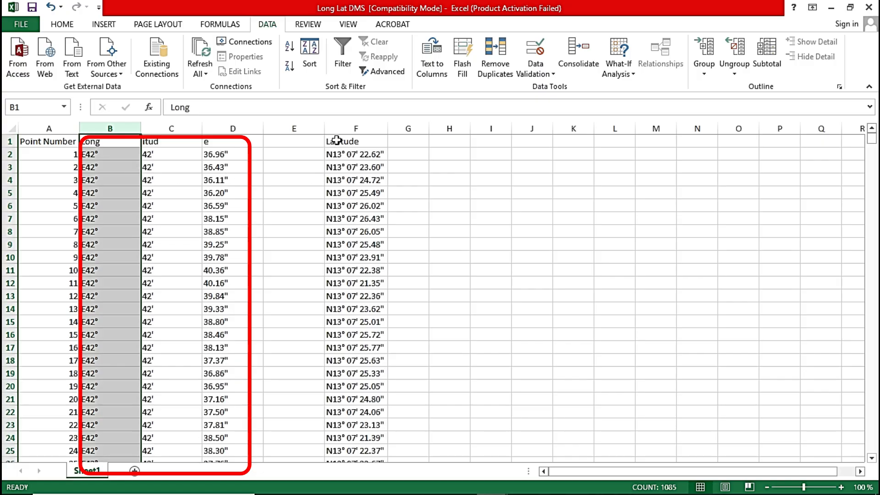
Split the Latitude column into degrees, minutes and seconds with fixed-width Text to Columns.
click(344, 126)
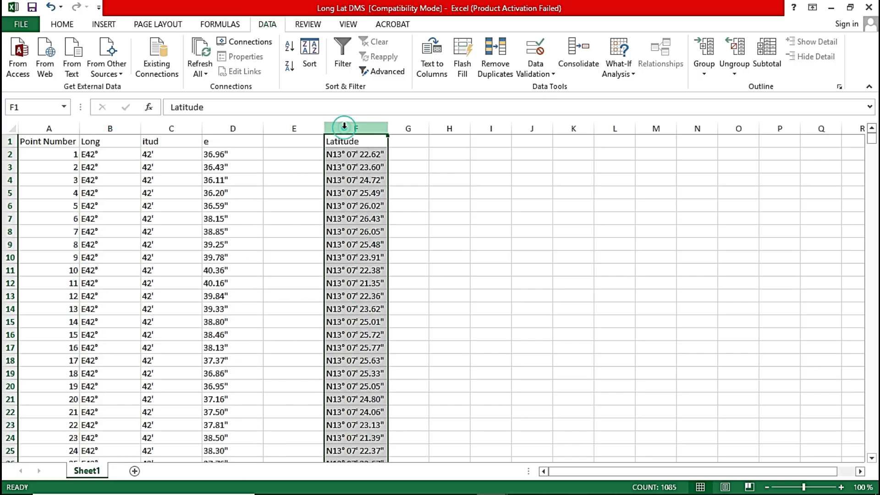
click(432, 51)
click(448, 320)
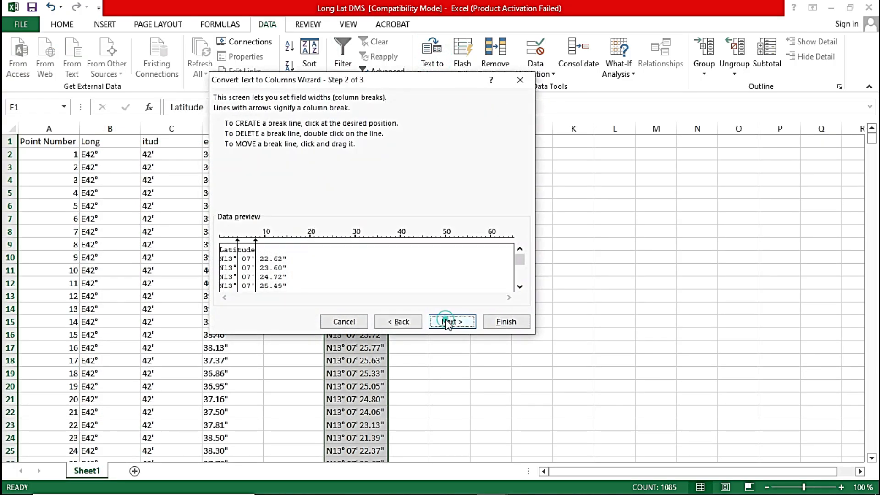
click(505, 320)
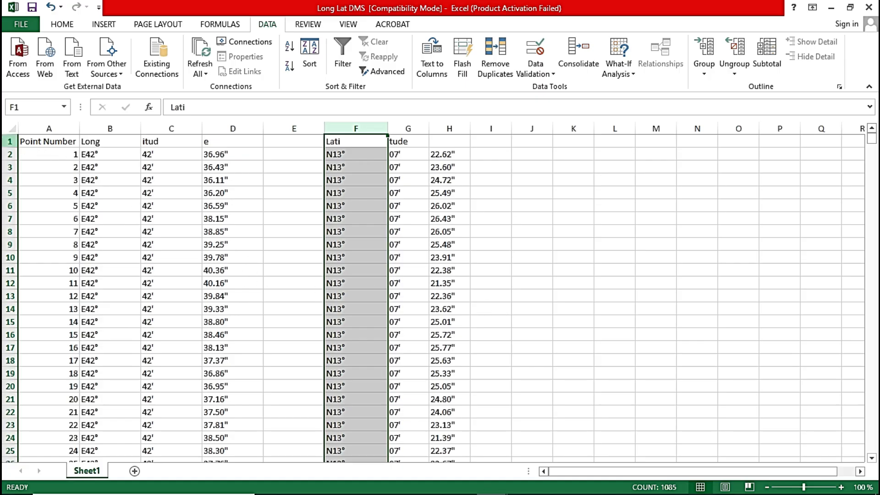
Delete the header row 1 from the sheet.
click(5, 141)
right_click(5, 140)
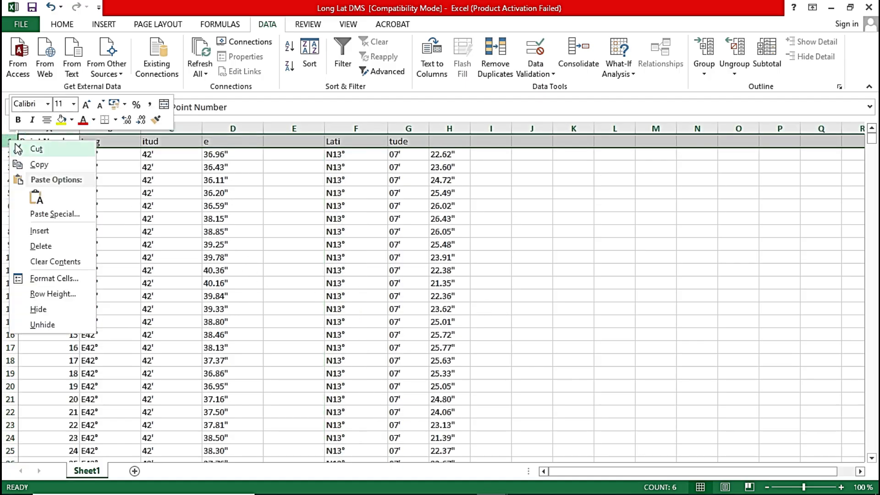
click(40, 246)
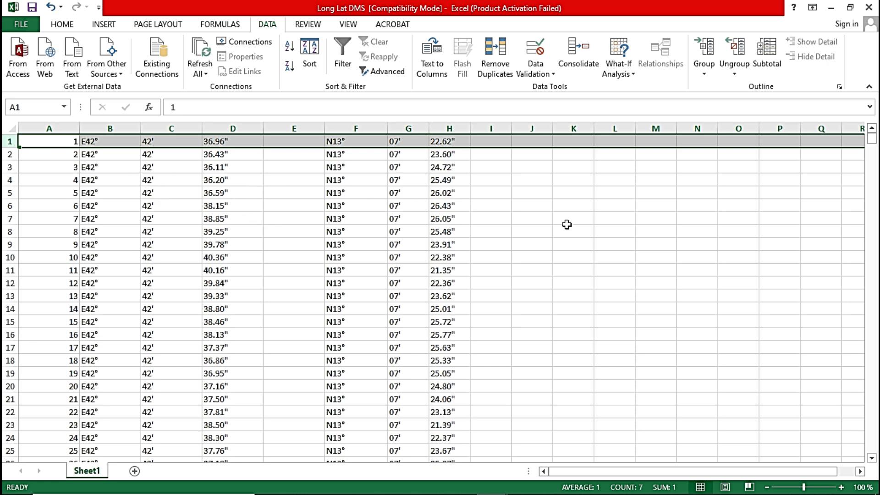
click(522, 218)
click(506, 180)
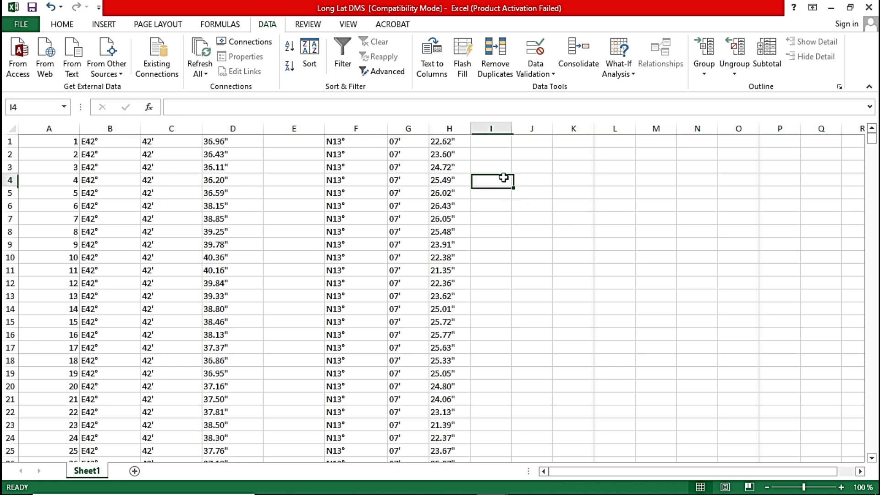
click(534, 220)
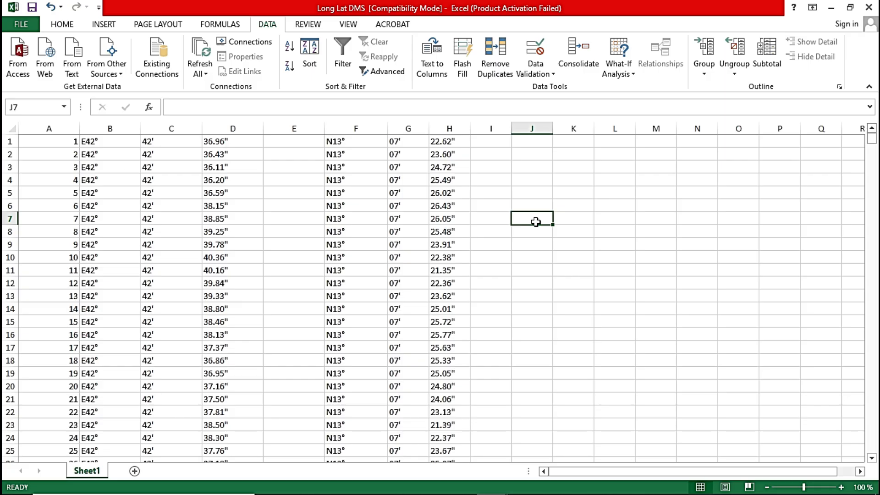
click(488, 143)
click(496, 184)
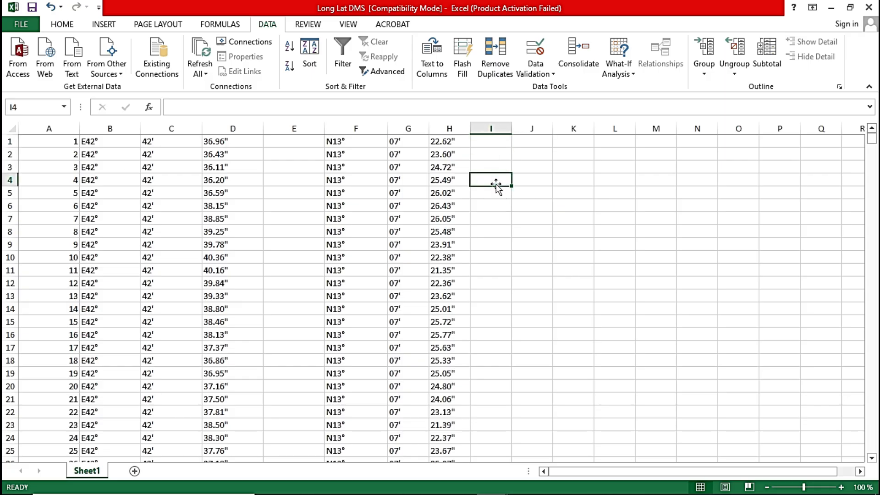
Remove the letter E from all longitude degree values by replacing every E with nothing.
key(ctrl+f)
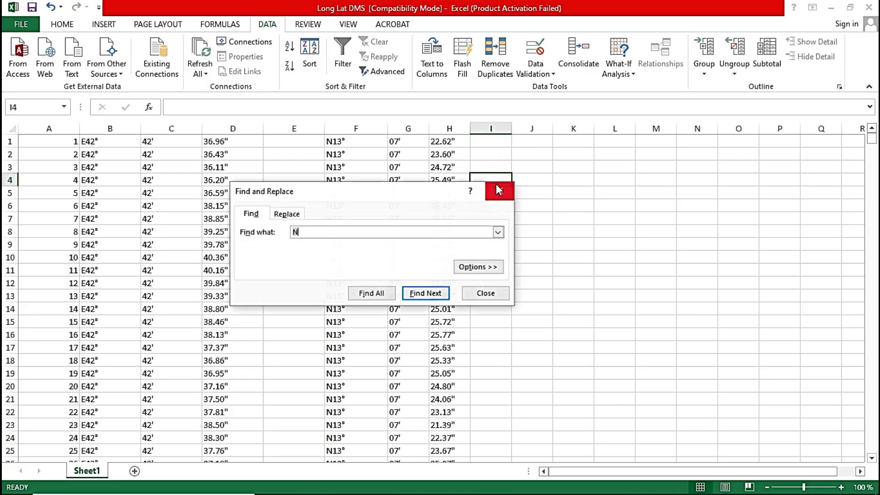
text(N)
click(280, 213)
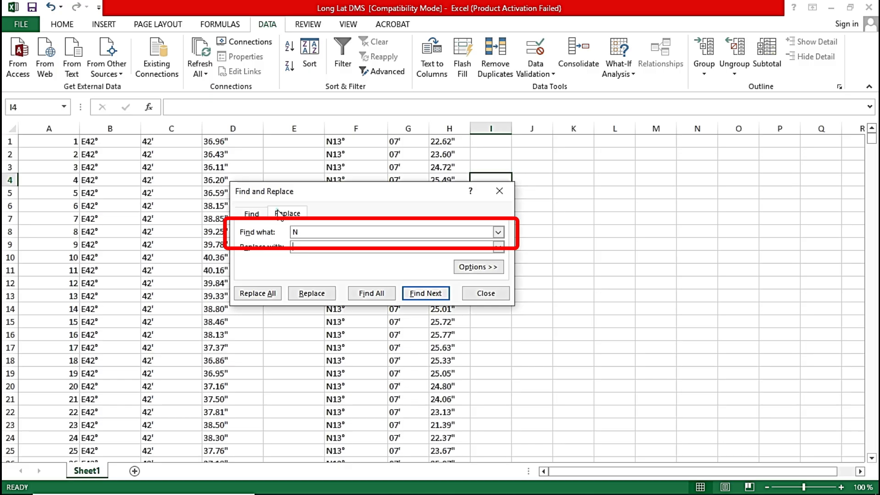
double_click(314, 232)
text(E)
click(257, 293)
click(449, 287)
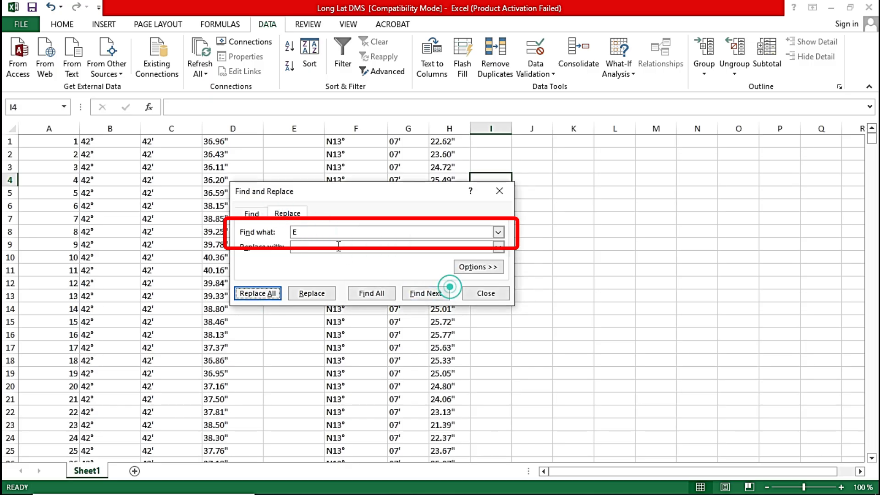
Remove the letter N from all latitude degree values by replacing every N with nothing.
double_click(330, 231)
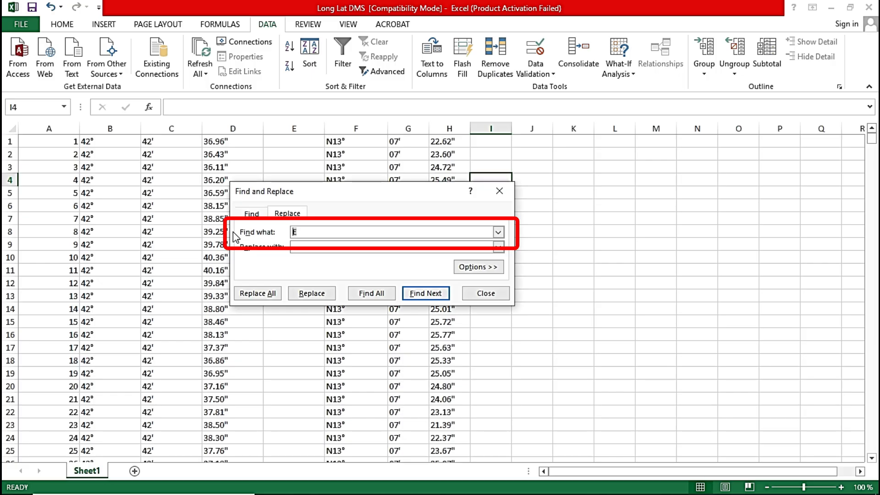
text(N)
click(255, 294)
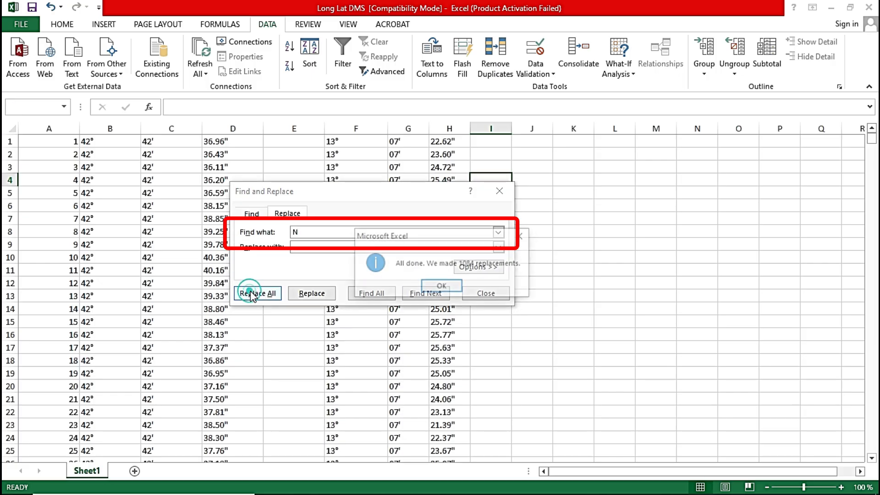
click(451, 286)
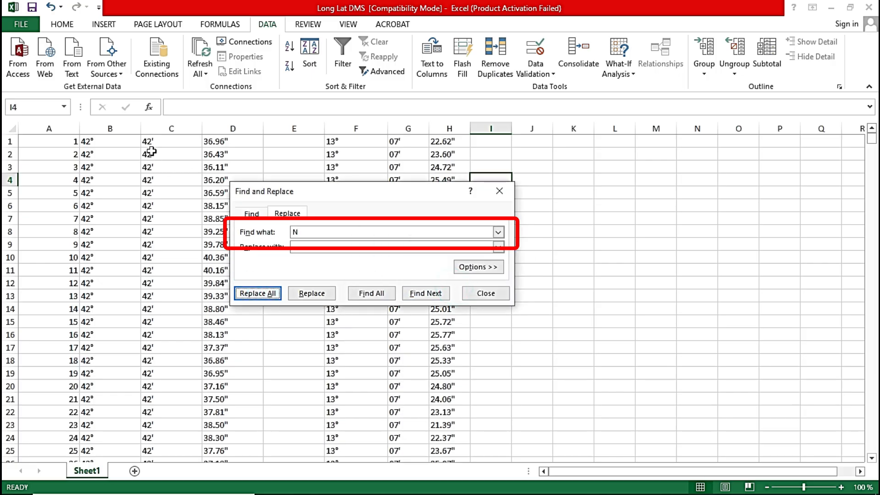
Copy the degree symbol from cell B1 and replace all its occurrences in the sheet with nothing.
click(86, 142)
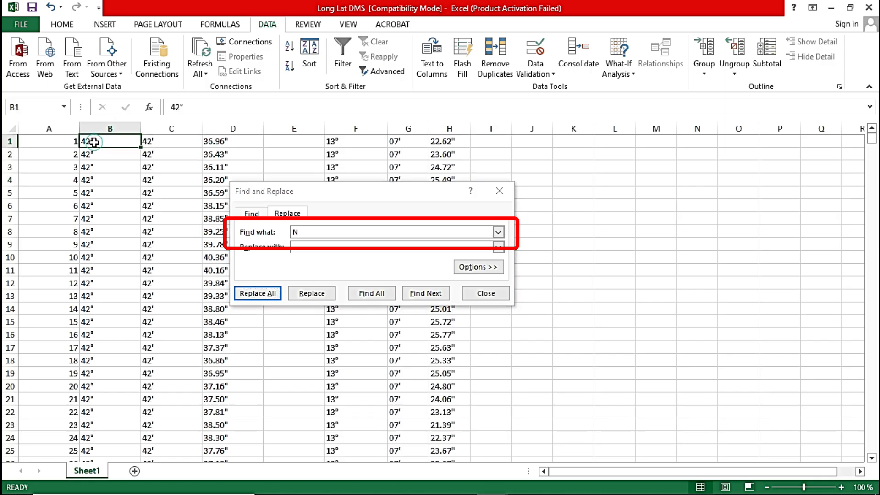
drag(192, 105, 178, 105)
key(ctrl+c)
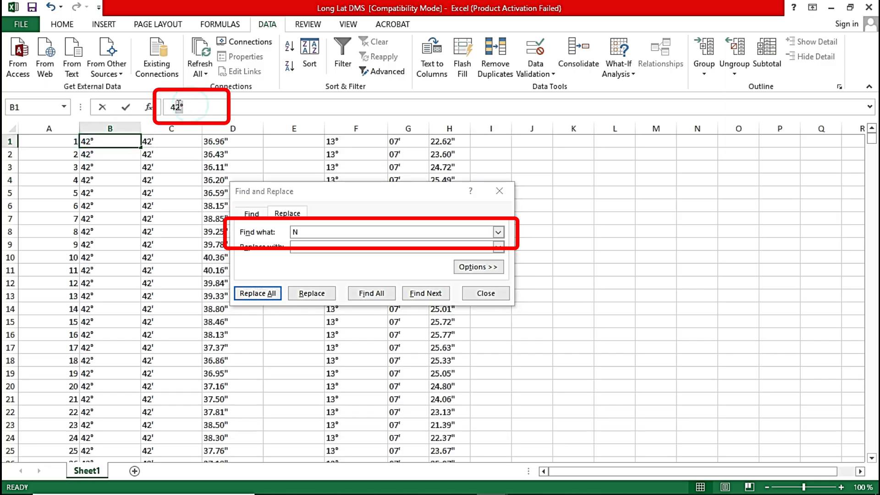
click(320, 233)
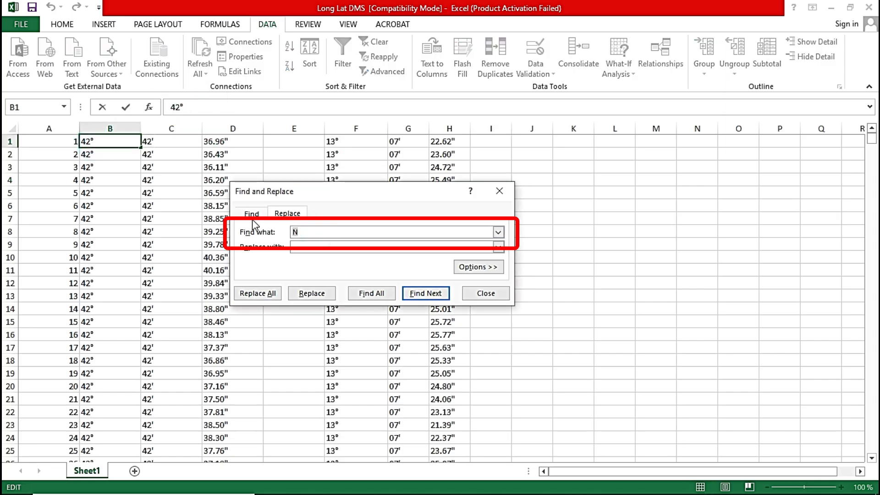
key(ctrl+v)
click(257, 294)
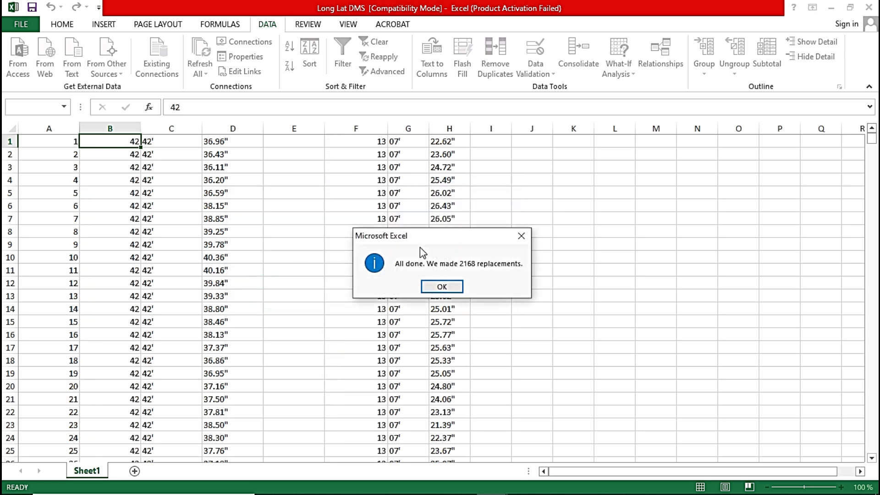
click(442, 286)
Replace every minutes mark (') in the sheet with nothing, taking the character from cell C1.
click(153, 142)
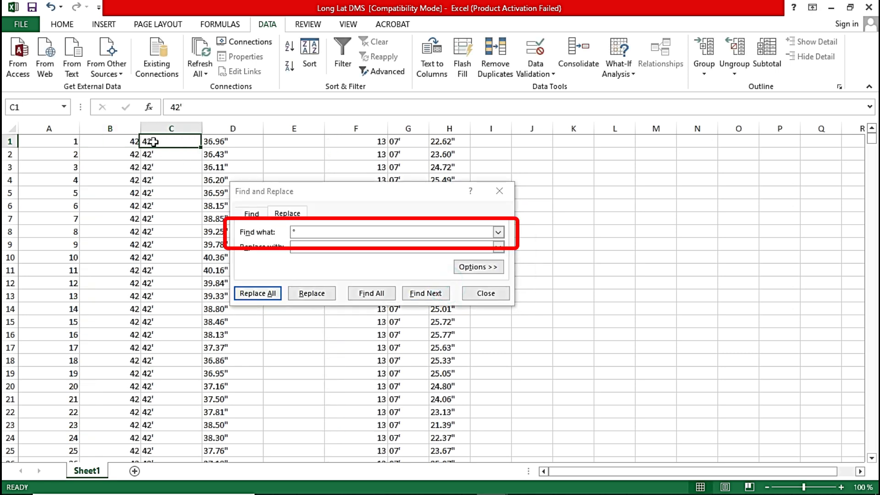
click(180, 106)
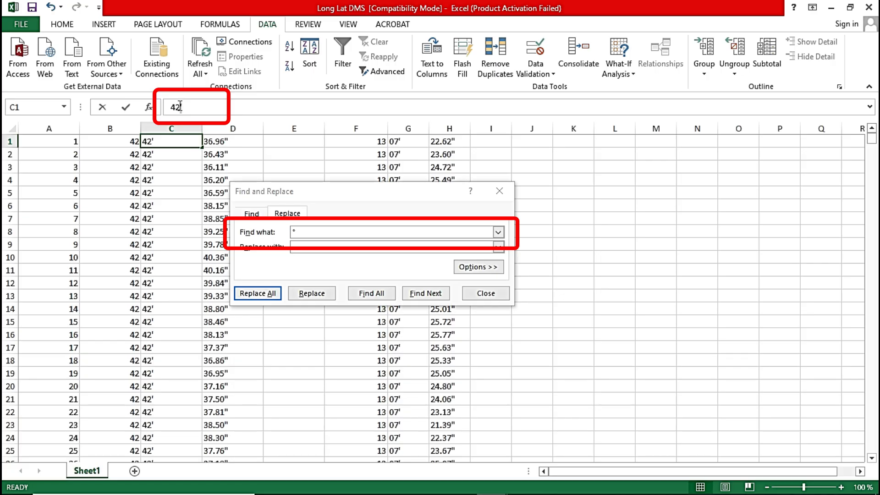
click(180, 107)
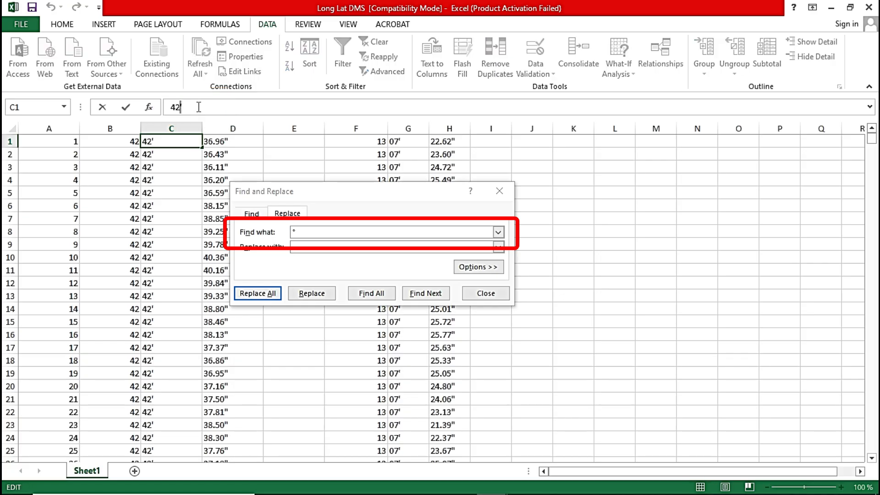
drag(305, 233, 266, 227)
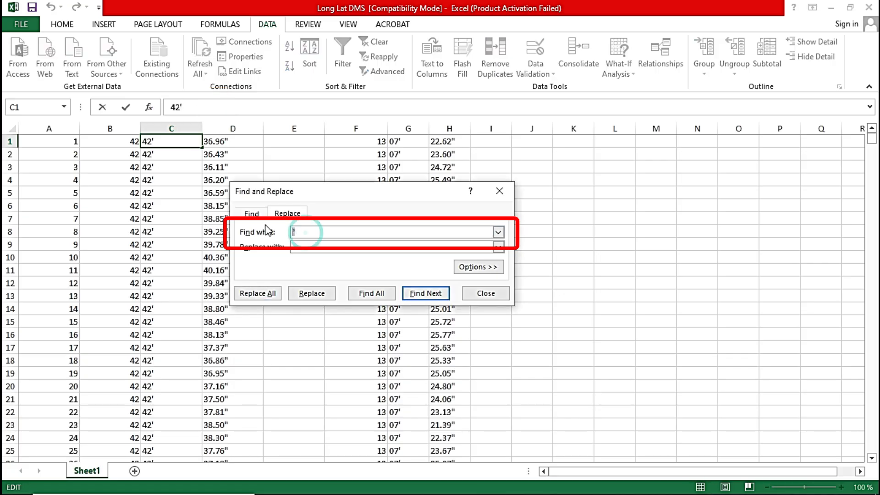
click(258, 294)
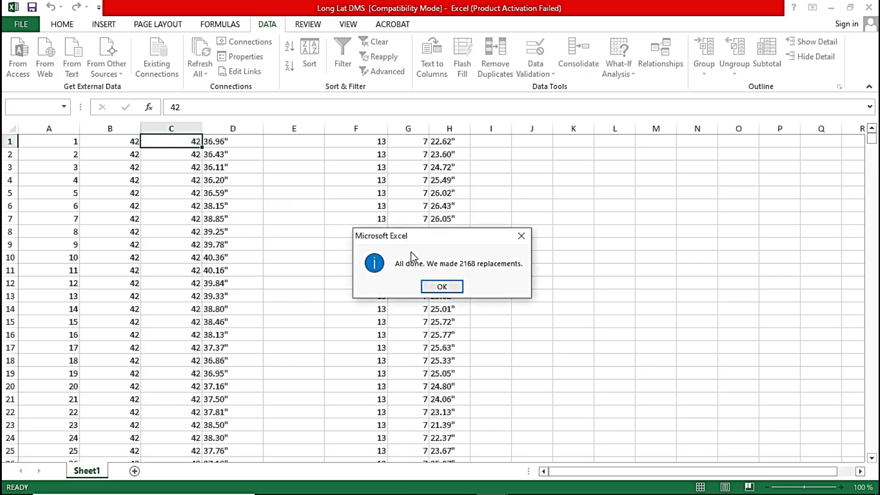
click(442, 286)
Replace every seconds mark (") in the sheet with nothing, taking the character from cell D1, and close Find and Replace.
click(220, 141)
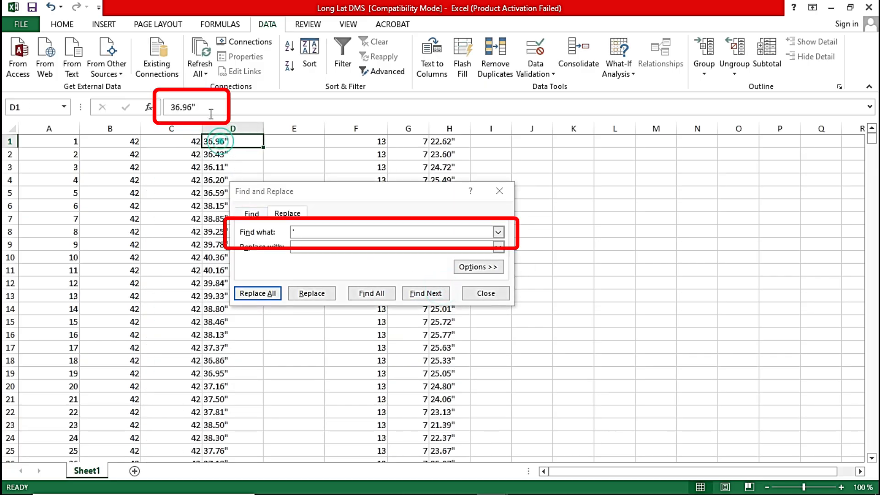
click(193, 107)
drag(193, 107, 199, 108)
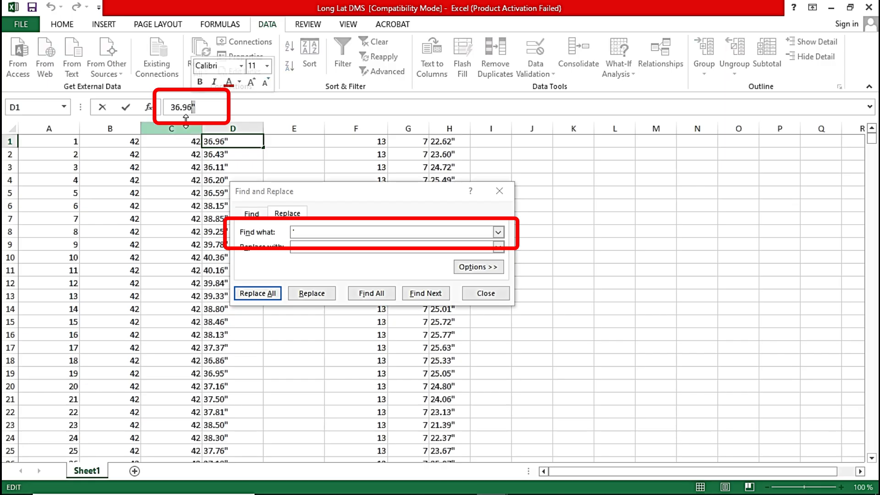
click(265, 231)
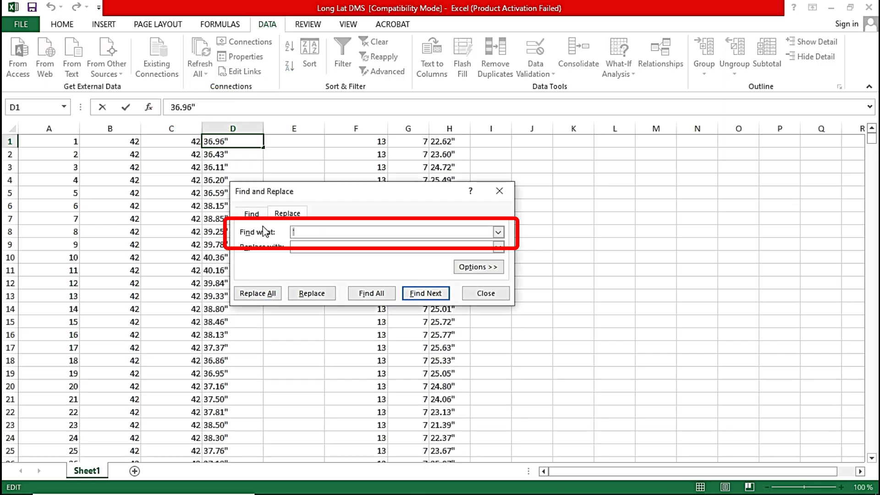
click(257, 293)
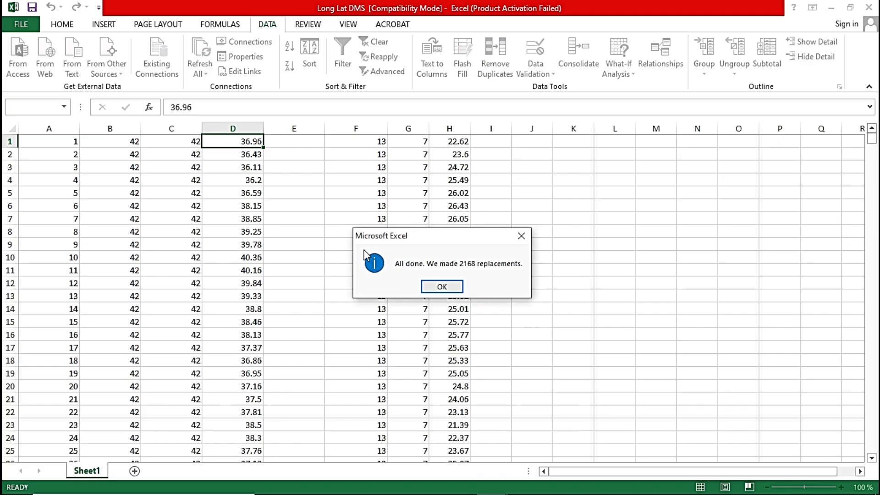
click(449, 289)
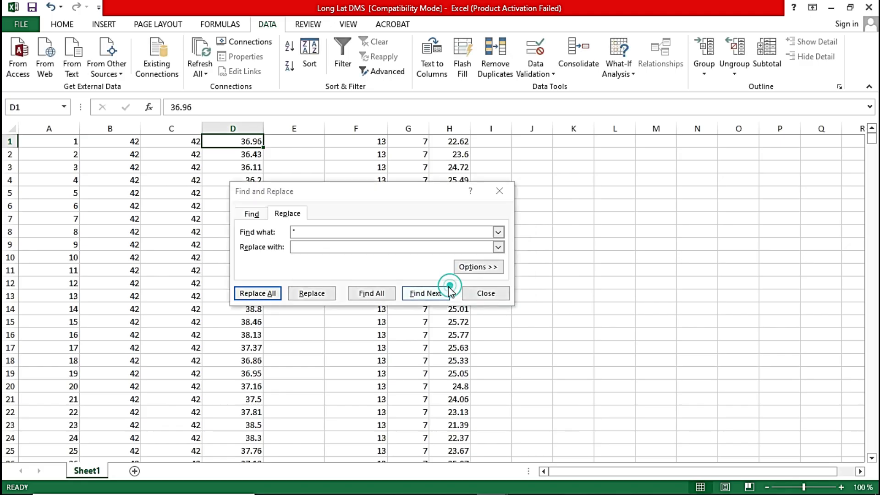
click(484, 294)
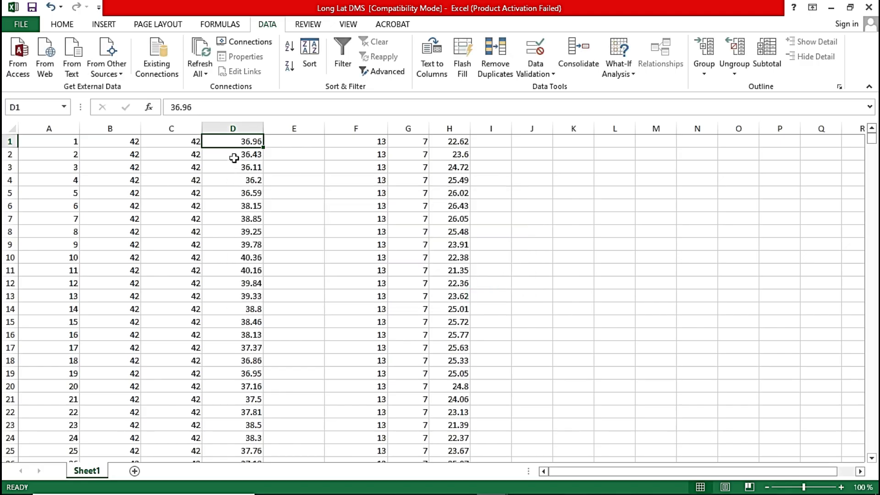
Delete the empty column E between the longitude and latitude values.
click(301, 126)
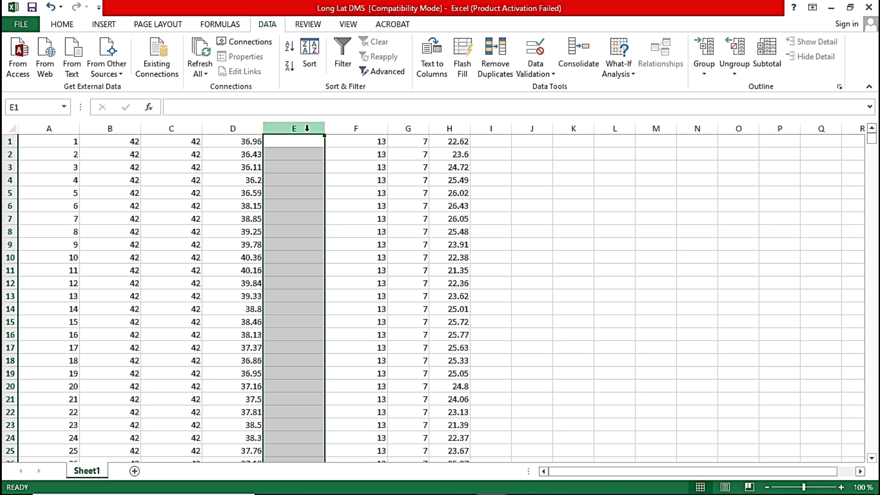
right_click(307, 133)
click(341, 238)
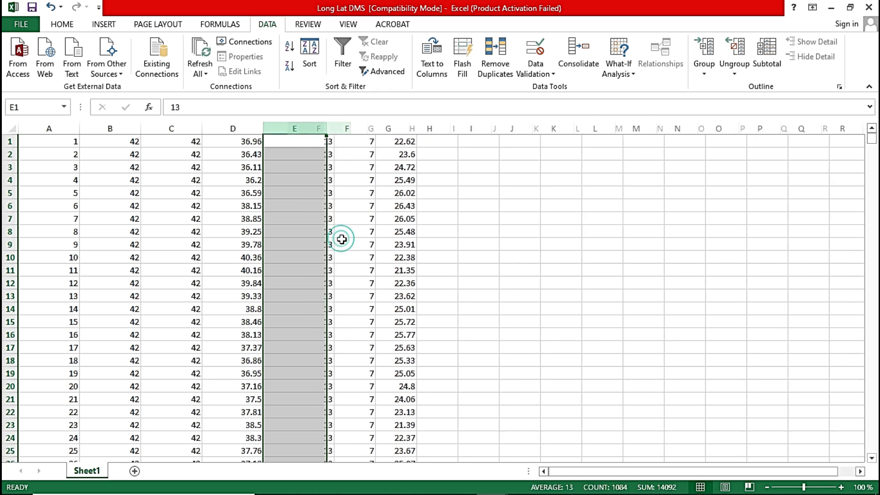
Auto-fit the widths of all columns in the DMS sheet to their contents and check the rows.
click(11, 128)
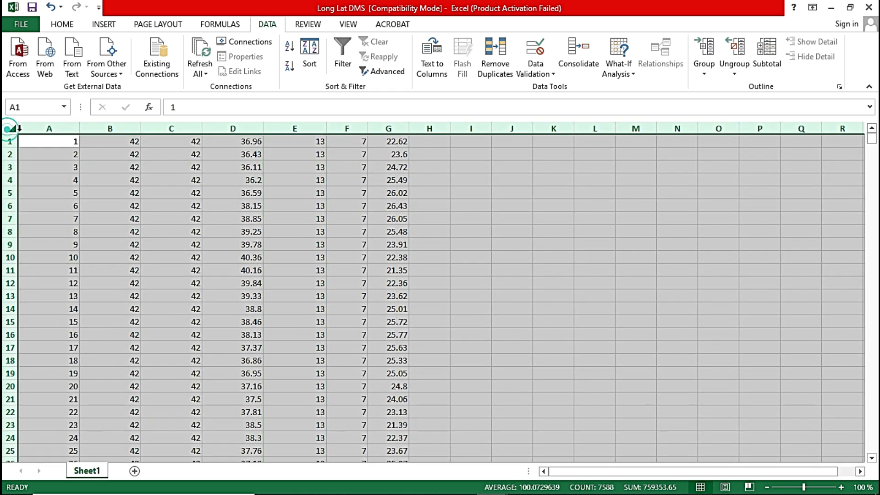
double_click(77, 129)
click(239, 218)
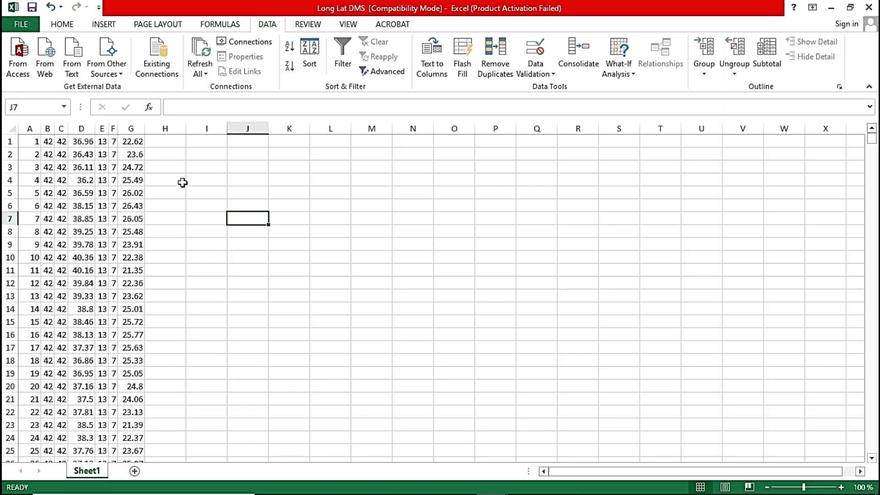
scroll(182, 182, down, 20)
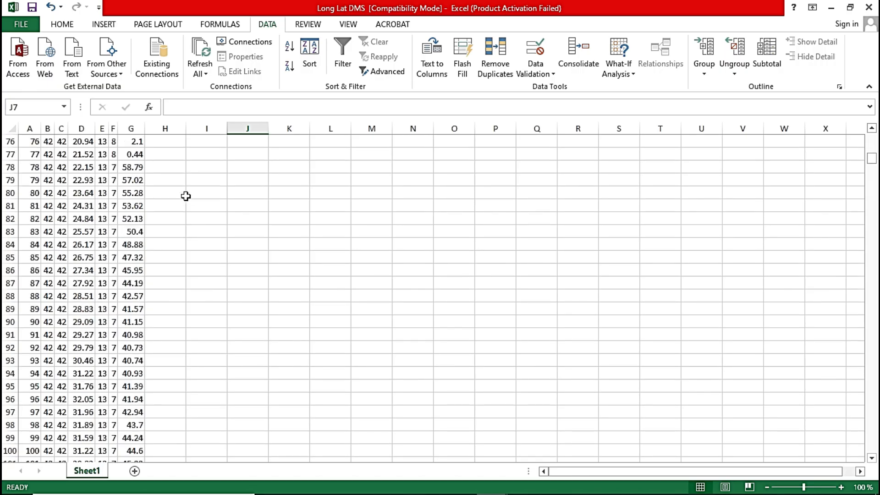
scroll(186, 199, up, 13)
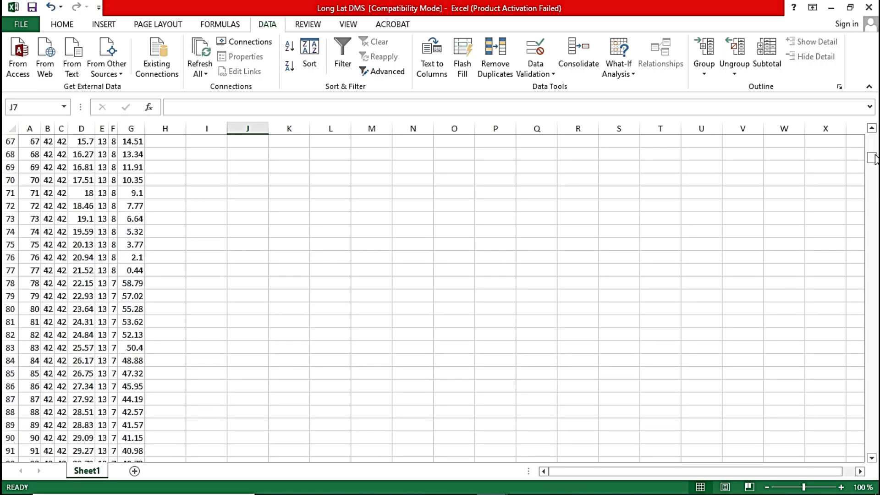
drag(872, 158, 874, 128)
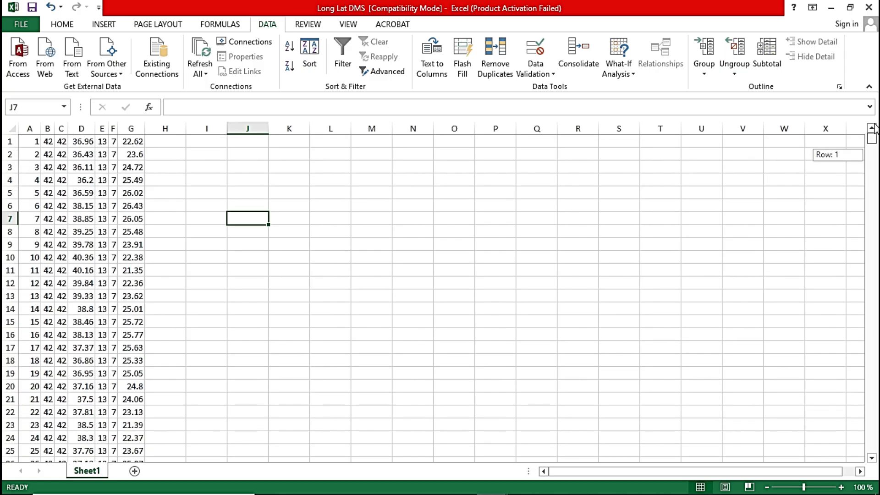
Save the sheet as Long Lat DMS in CSV (Comma delimited) format in the Lat Long Points folder, keeping that format.
click(21, 24)
click(26, 149)
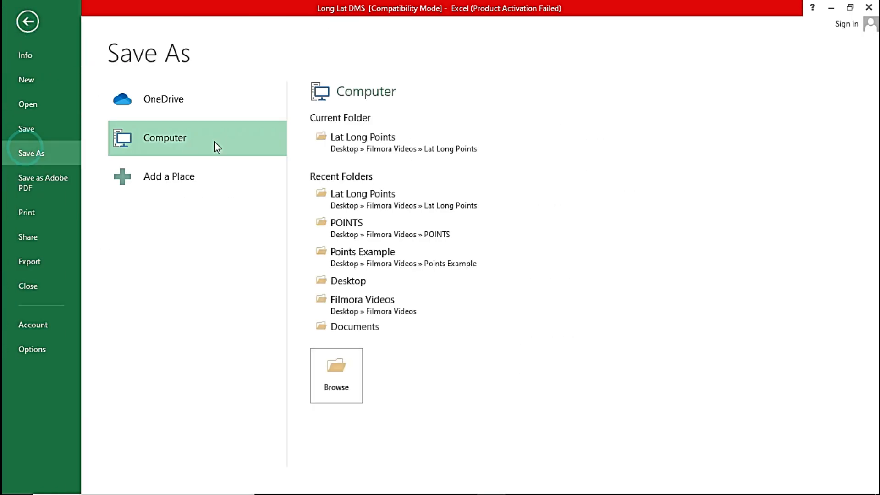
click(395, 149)
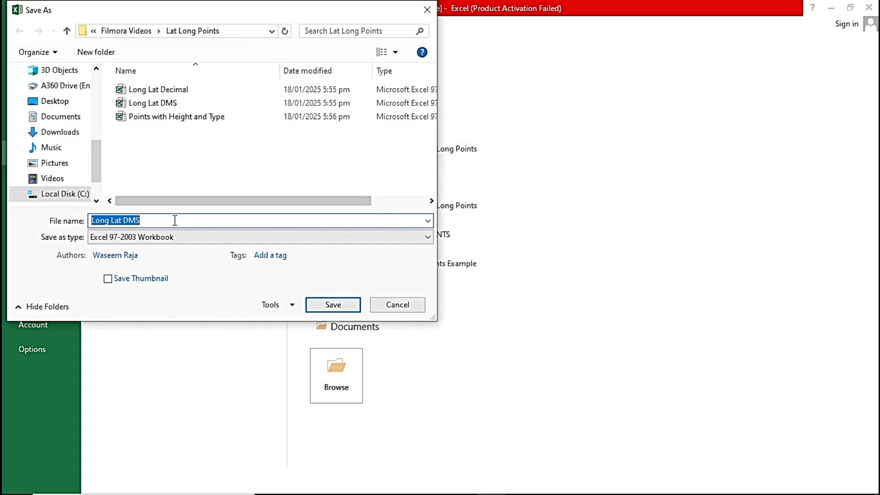
click(173, 238)
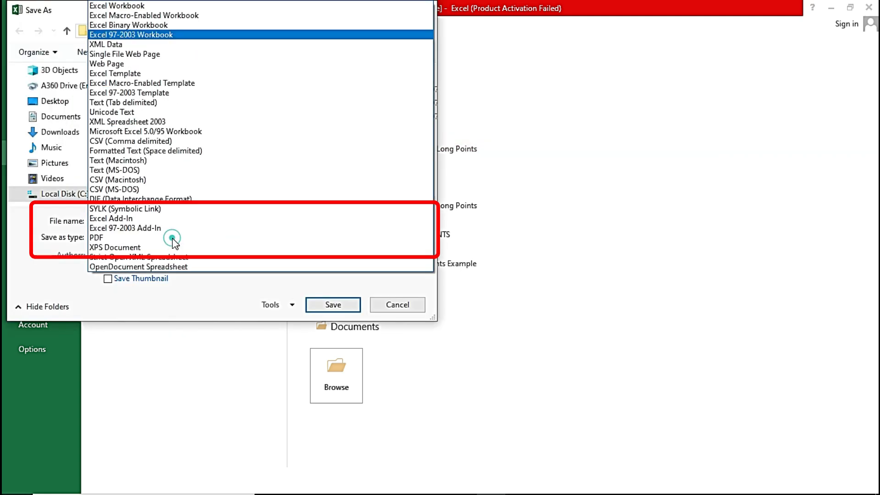
click(176, 141)
click(333, 287)
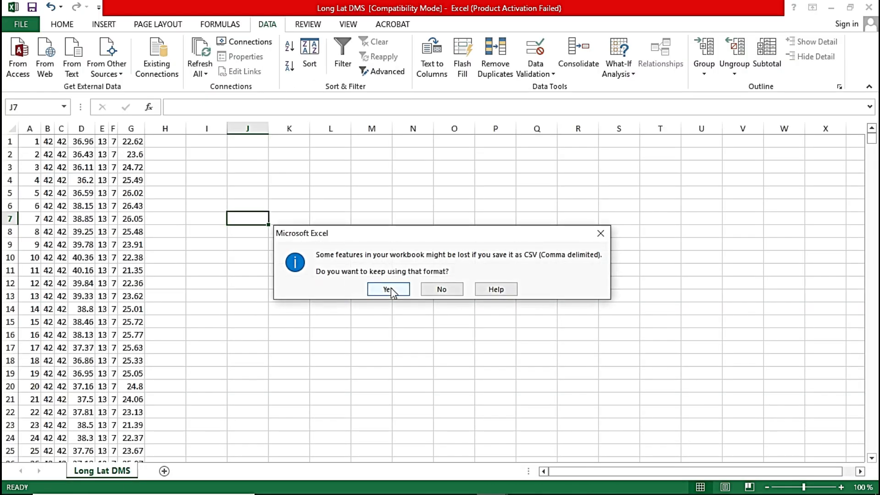
click(389, 289)
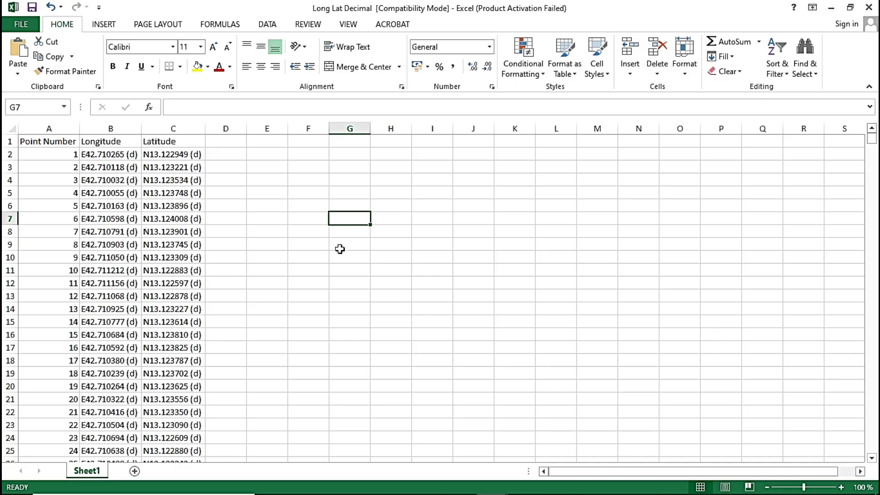
In the Long Lat Decimal workbook, replace every letter E with nothing to clean the longitude values.
click(306, 245)
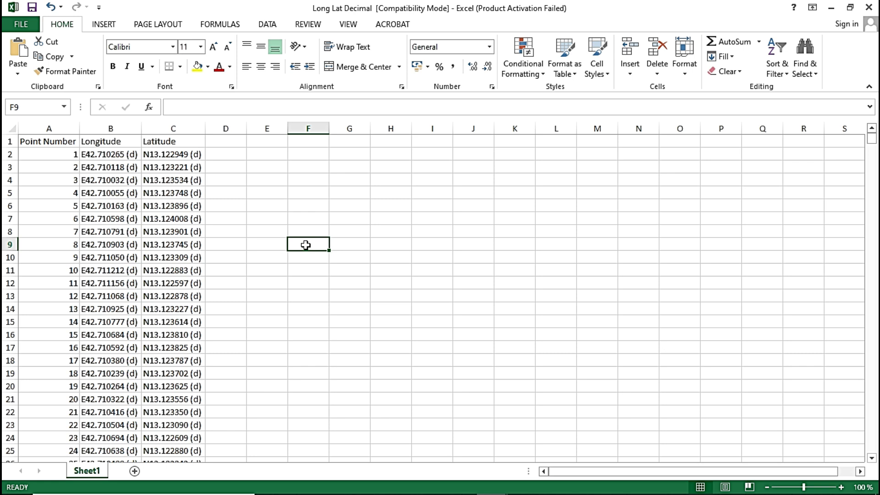
key(ctrl+f)
click(284, 231)
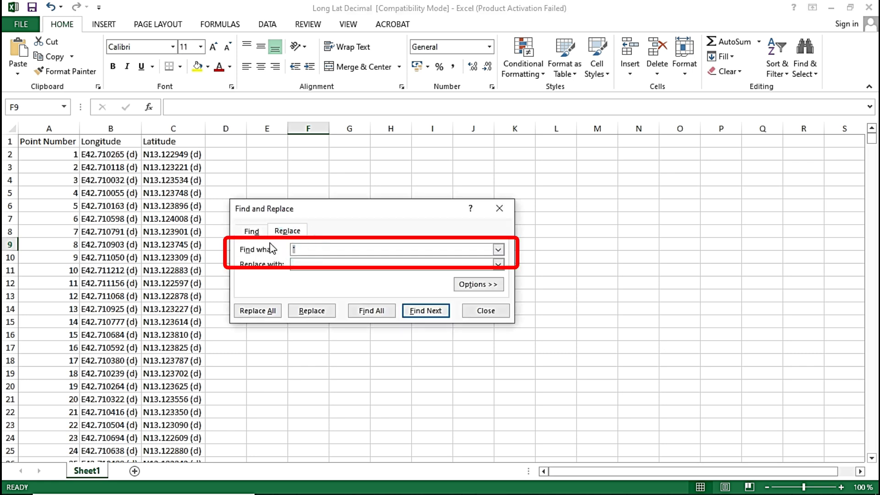
click(258, 310)
key(Return)
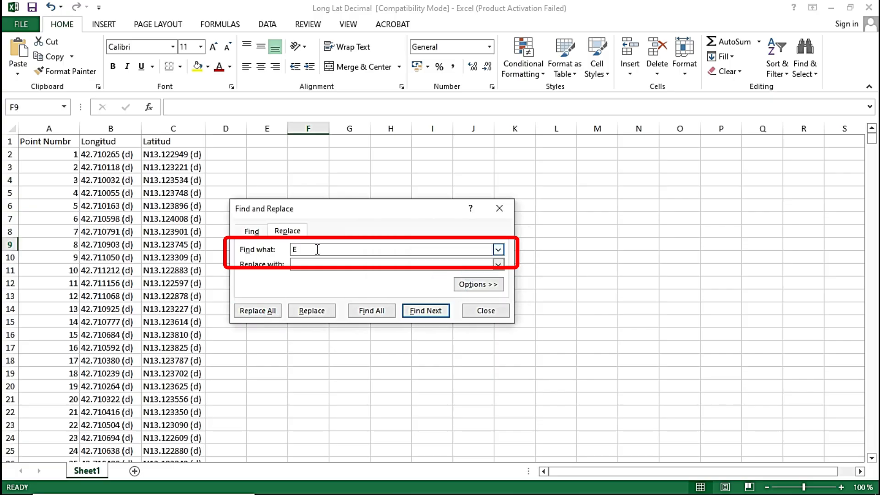
Replace every letter N in the decimal coordinates sheet with nothing to clean the latitude values.
text(N)
click(253, 310)
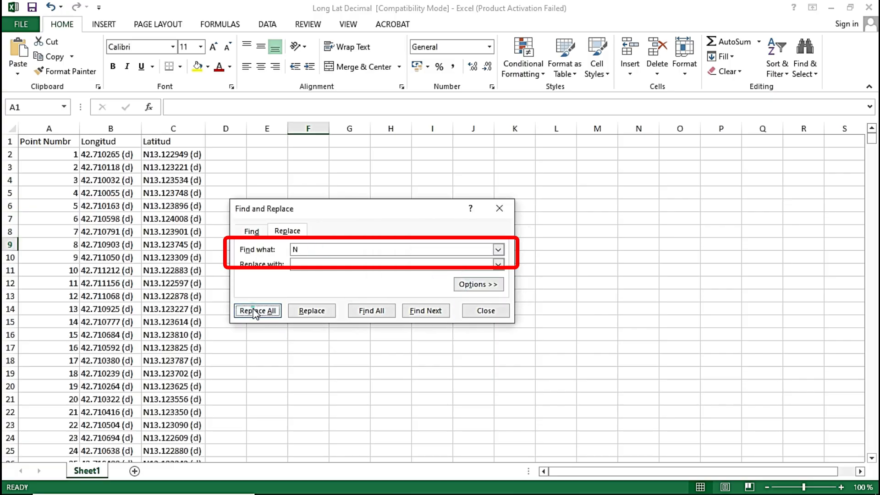
key(Return)
Copy the " (d)" suffix with its leading space from cell B2 and replace all its occurrences with nothing.
click(118, 157)
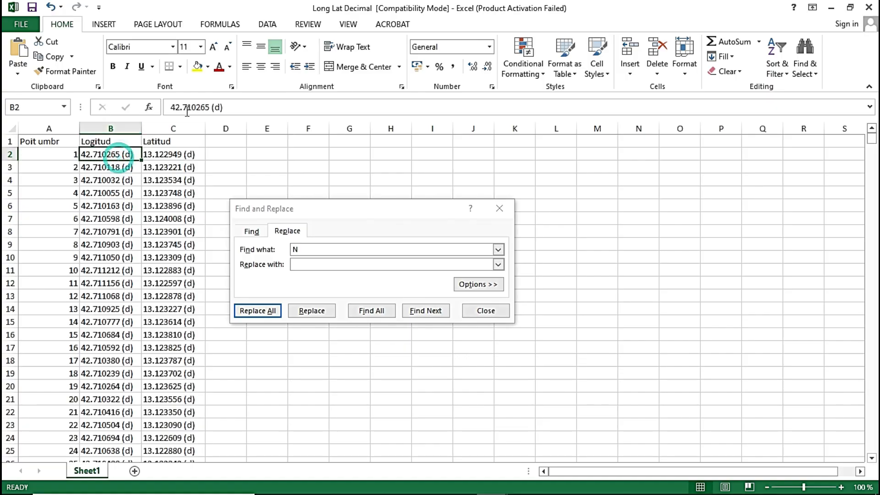
drag(229, 107, 210, 108)
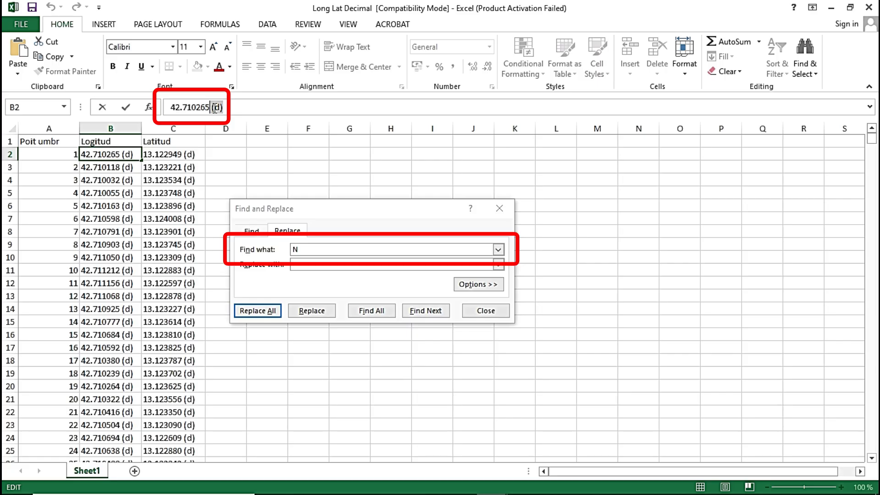
click(290, 249)
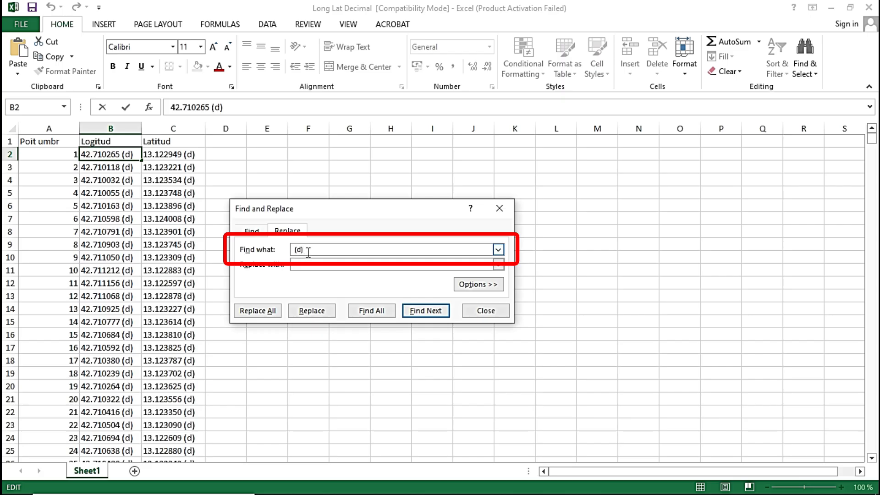
click(258, 311)
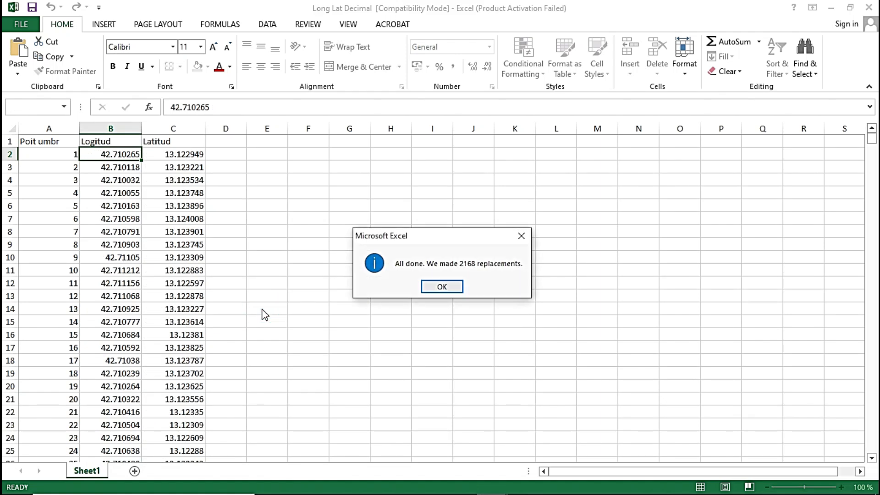
key(Escape)
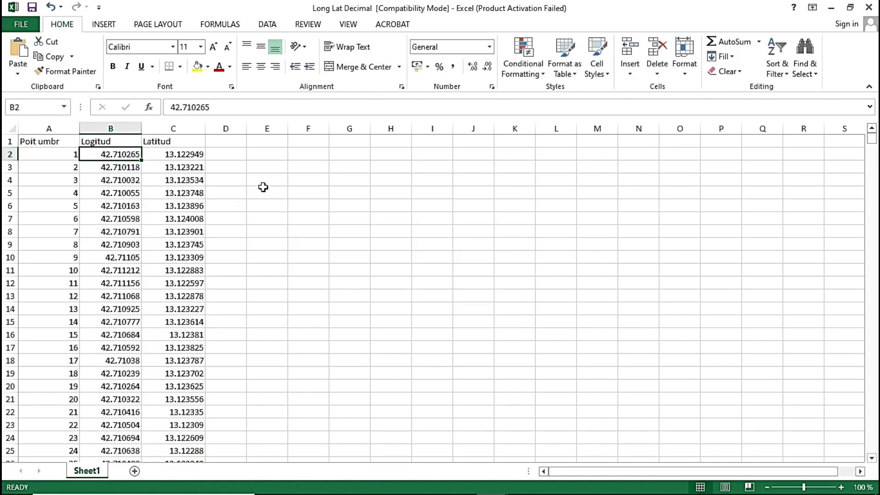
Delete header row 1 so that only the point numbers and decimal coordinates are left.
click(11, 142)
right_click(12, 145)
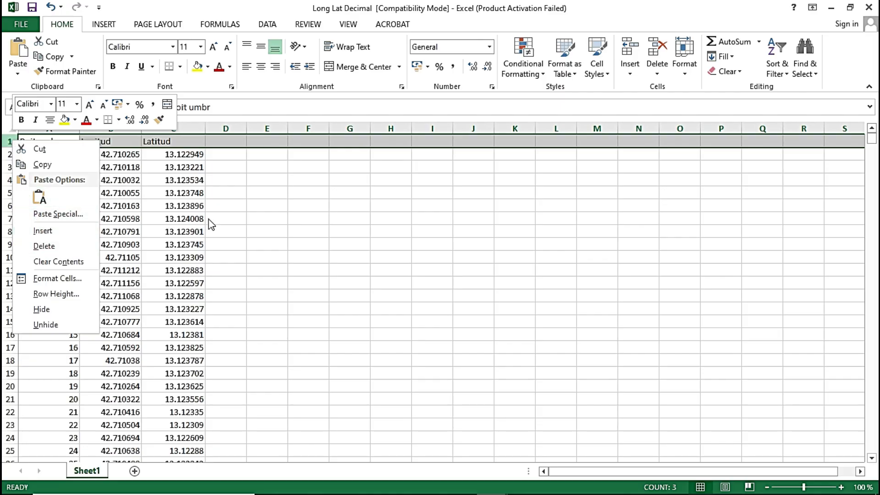
key(Escape)
right_click(9, 142)
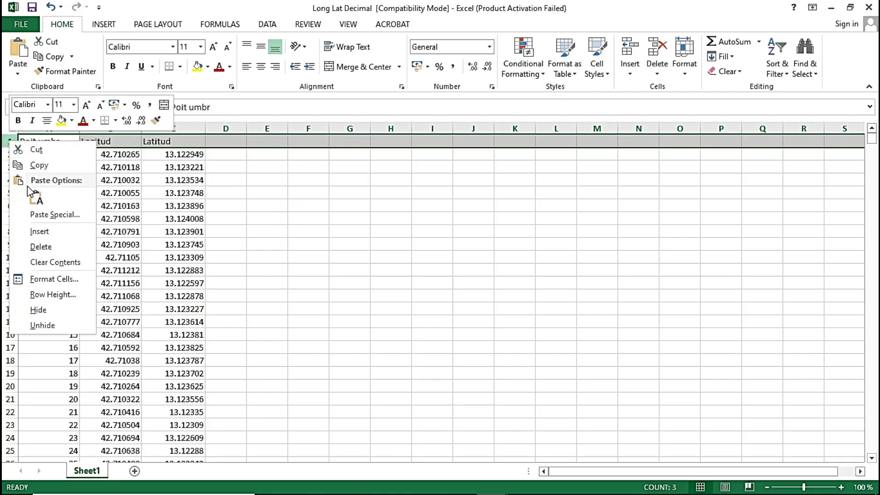
click(46, 247)
click(320, 219)
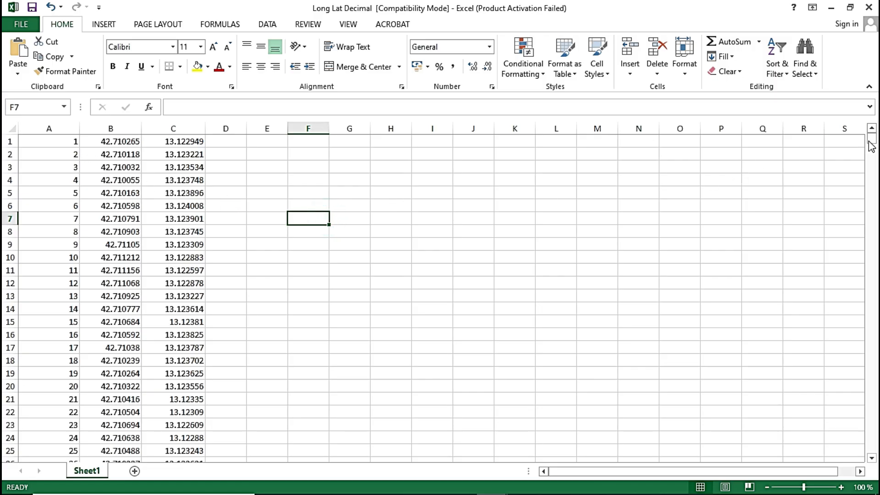
Check the decimal coordinates down to the last row and auto-fit the widths of all columns to their contents.
drag(871, 146, 874, 475)
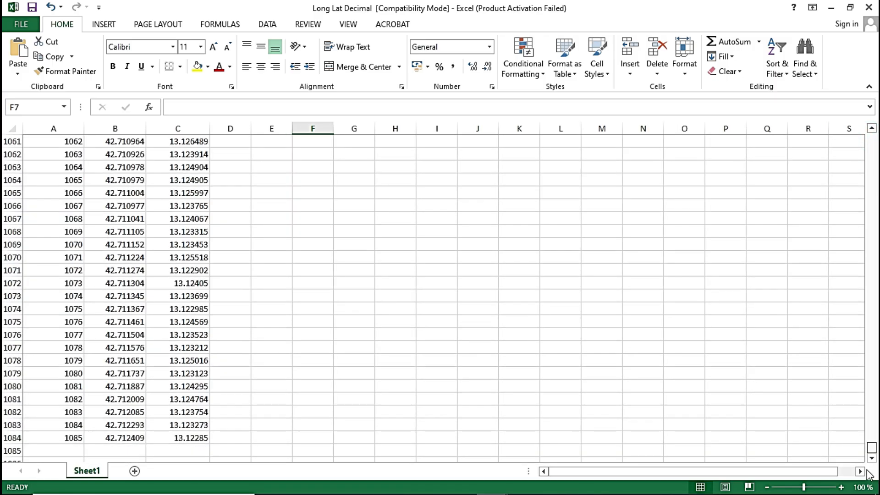
scroll(609, 420, up, 10)
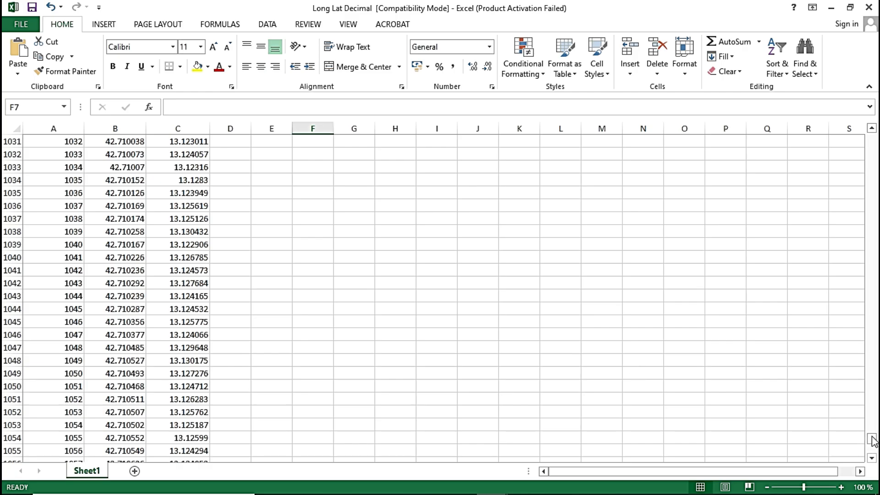
drag(873, 441, 872, 138)
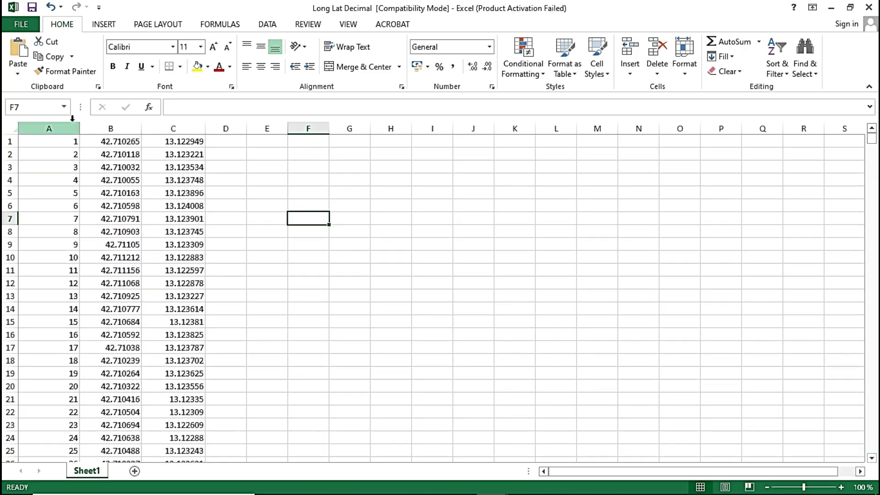
click(9, 129)
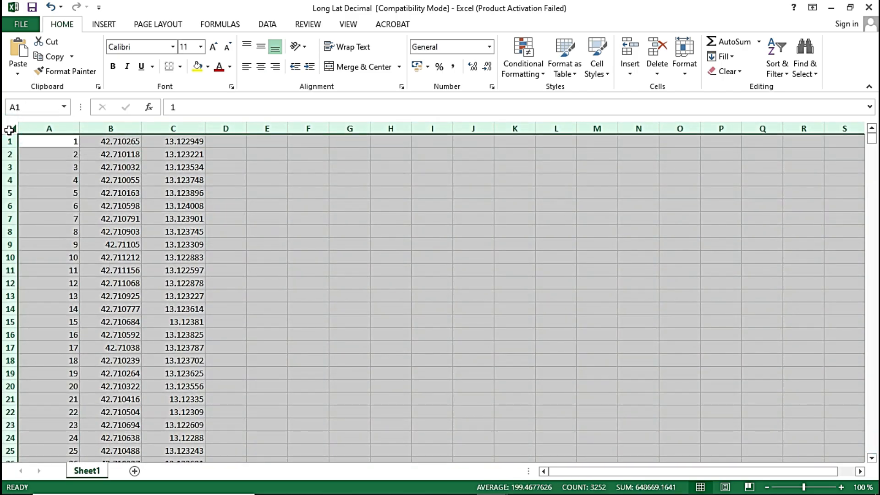
double_click(80, 128)
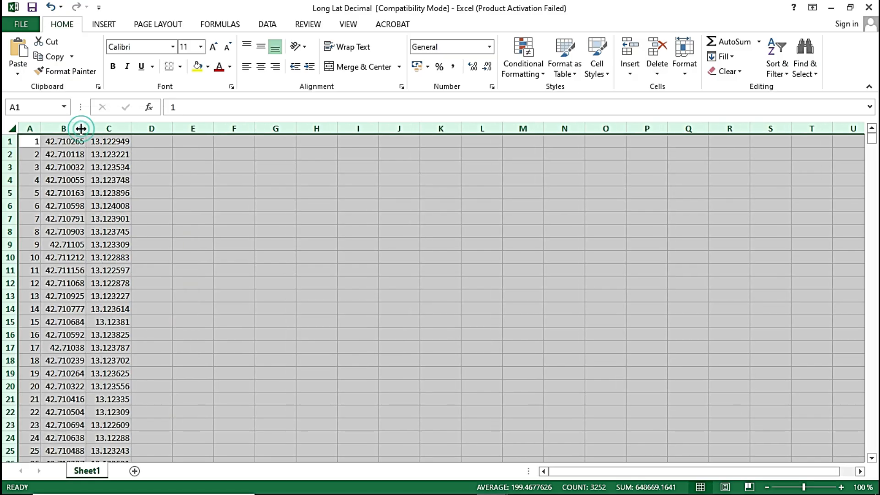
Save the cleaned decimal coordinates as Long Lat Decimal in the Lat Long Points folder in CSV (Comma delimited) format, keeping that format.
click(211, 191)
click(22, 24)
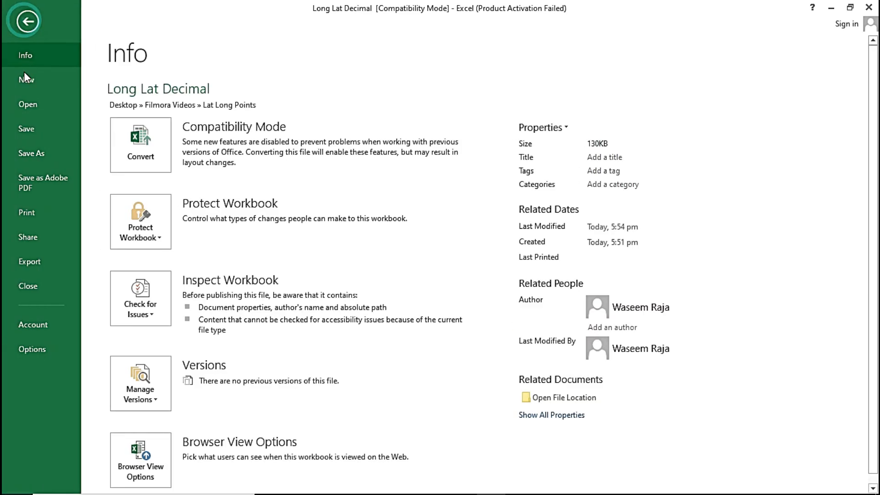
click(32, 150)
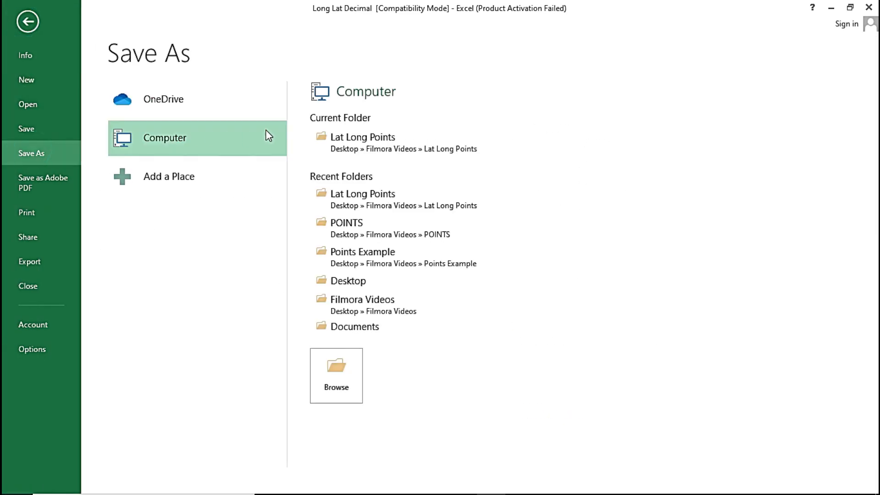
click(392, 144)
click(183, 237)
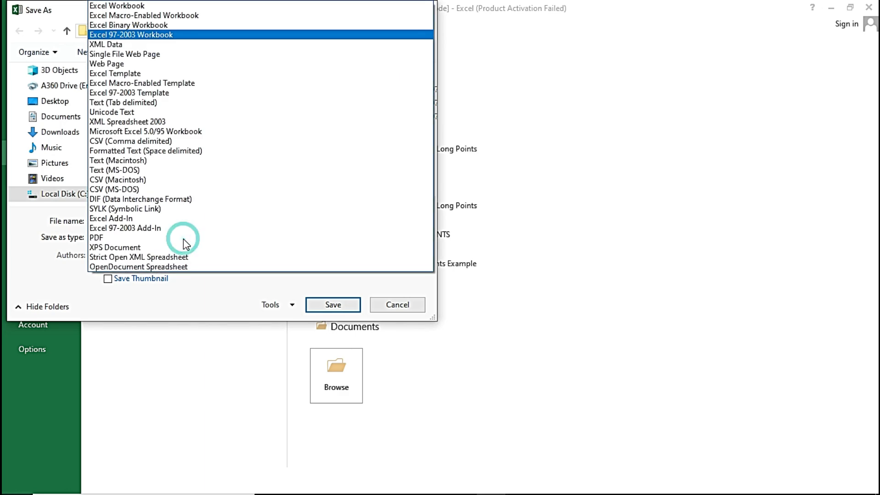
click(169, 141)
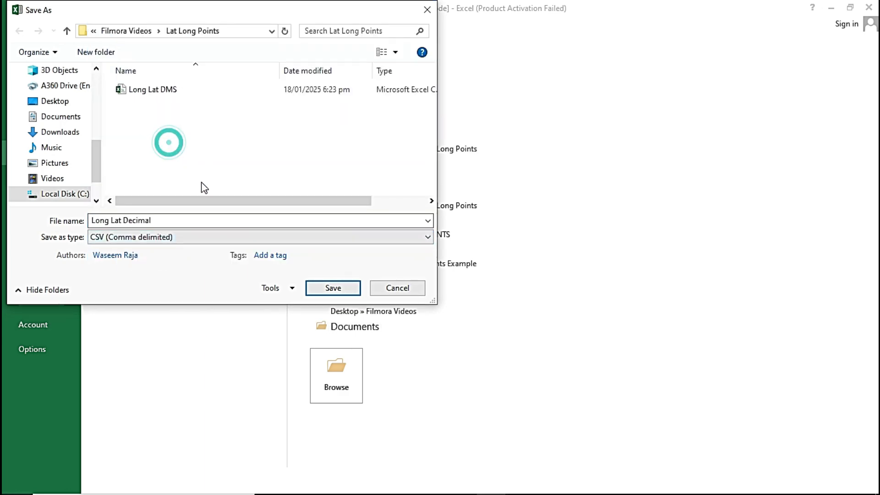
click(332, 291)
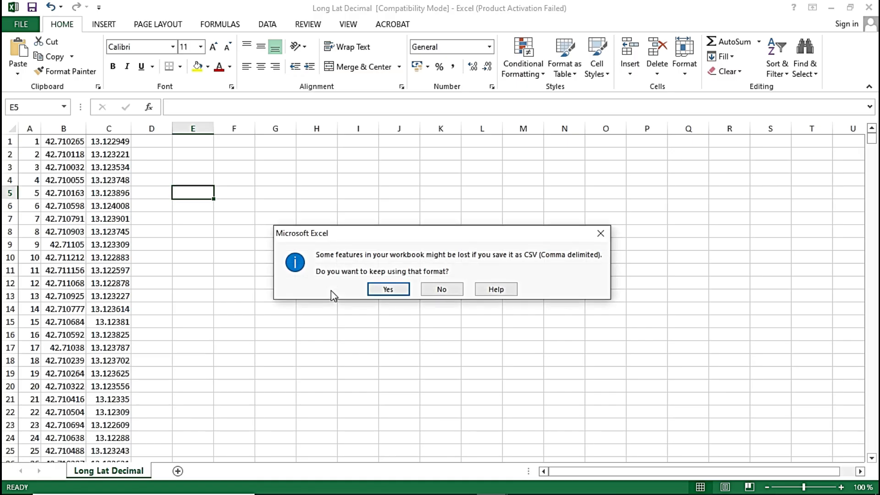
click(383, 289)
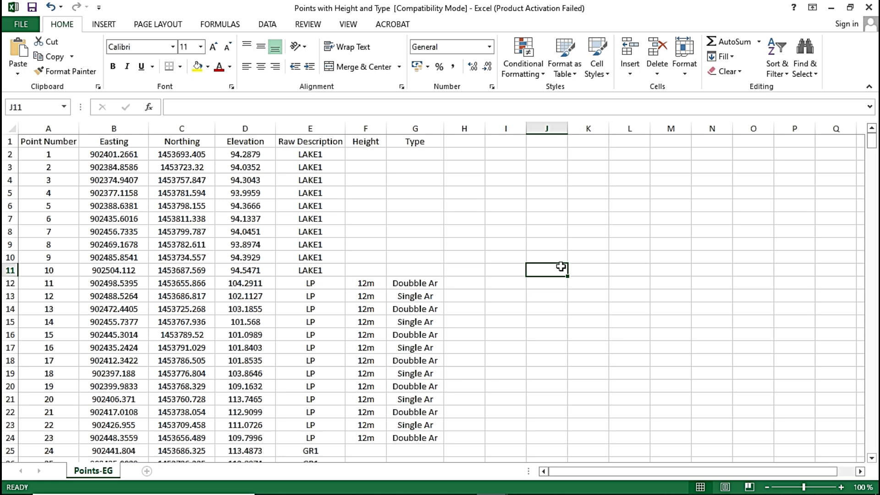
Delete header row 1 from the Points-EG sheet of the Points with Height and Type workbook.
click(451, 206)
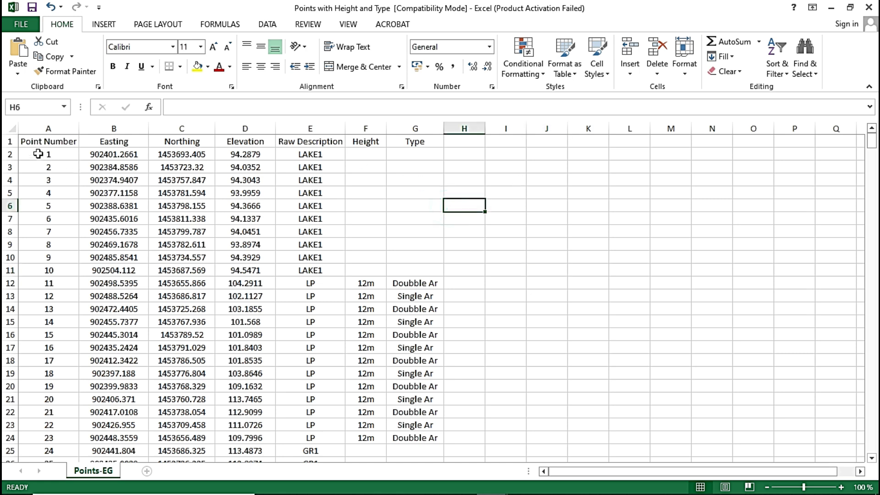
click(10, 142)
right_click(9, 142)
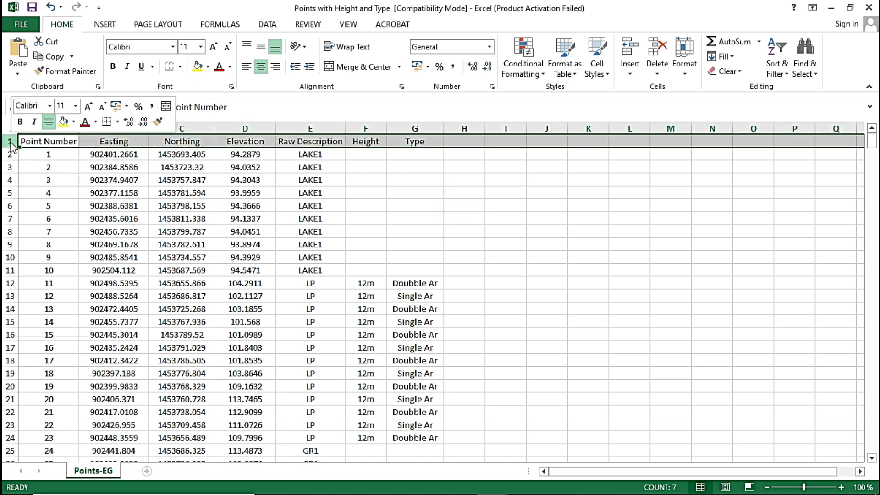
click(54, 247)
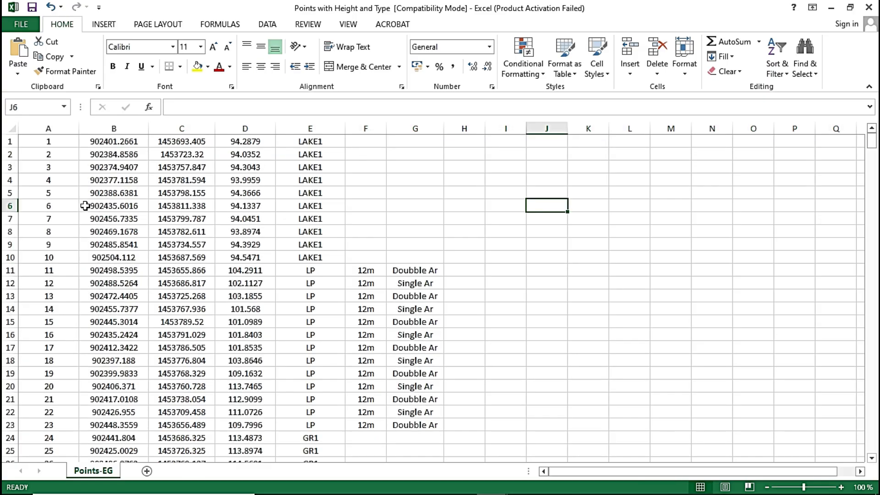
Auto-fit the widths of columns A to D and check the points down to the last row.
drag(48, 123, 267, 125)
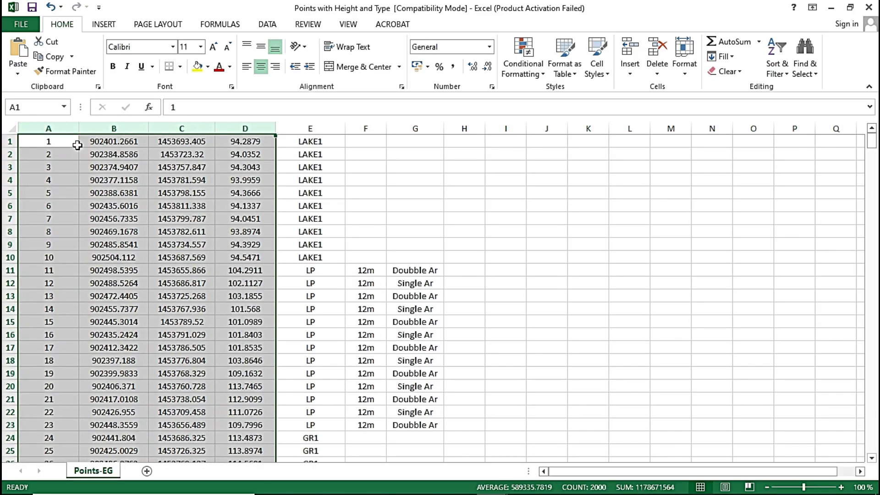
double_click(79, 128)
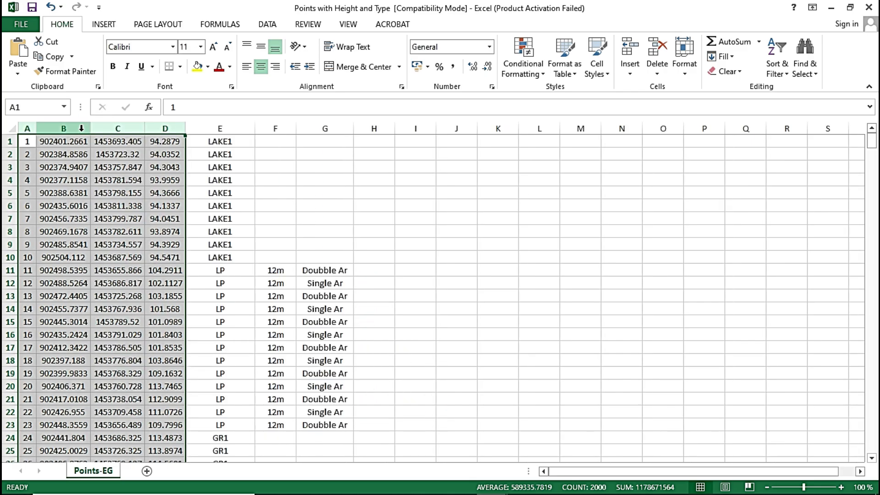
click(118, 232)
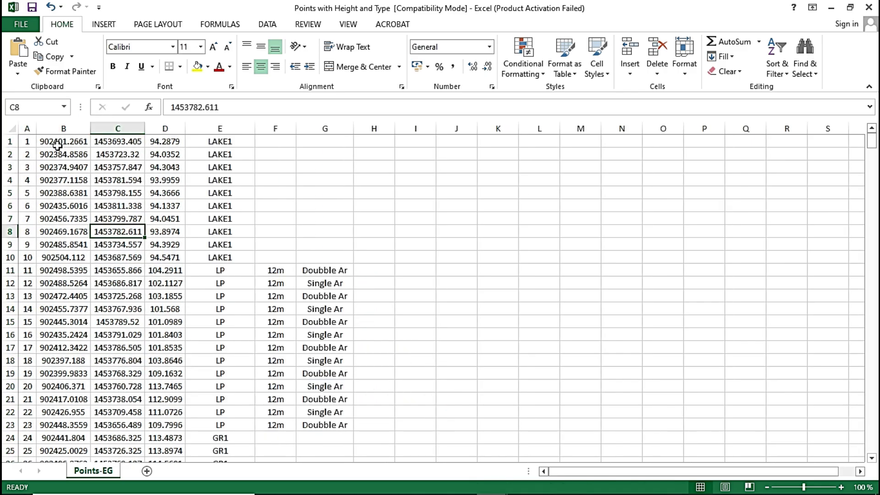
click(28, 143)
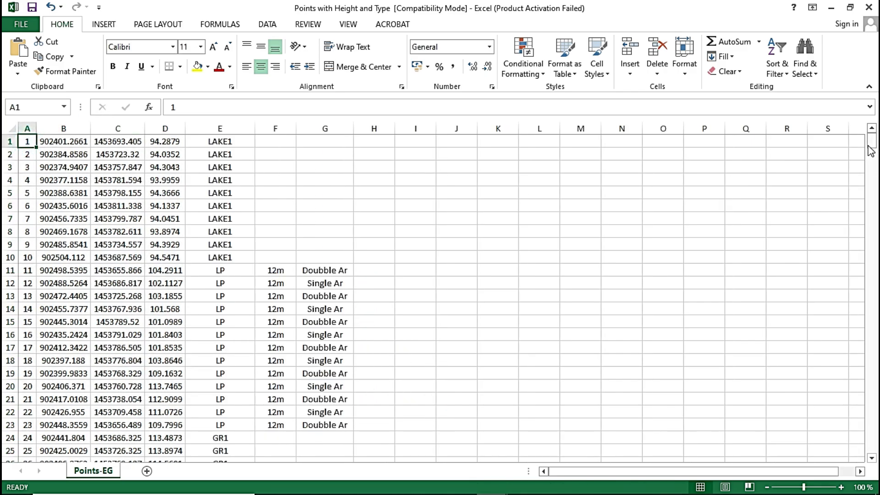
drag(870, 151, 877, 458)
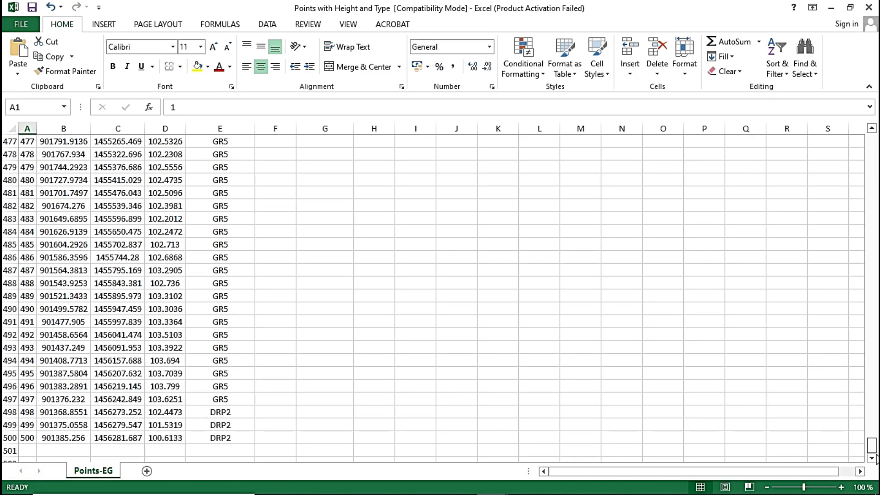
drag(875, 428, 865, 115)
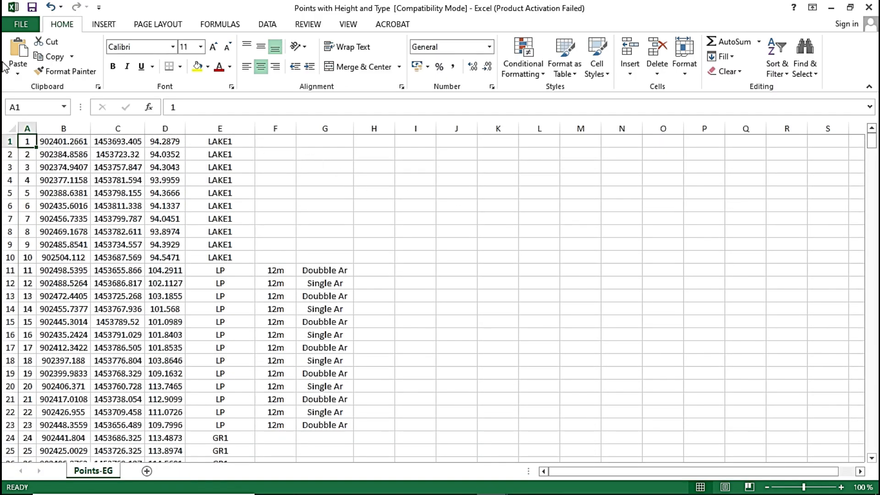
Save the points sheet in the Lat Long Points folder as Points with Height and Type1 in Text (Tab delimited) format, keeping that format.
click(22, 25)
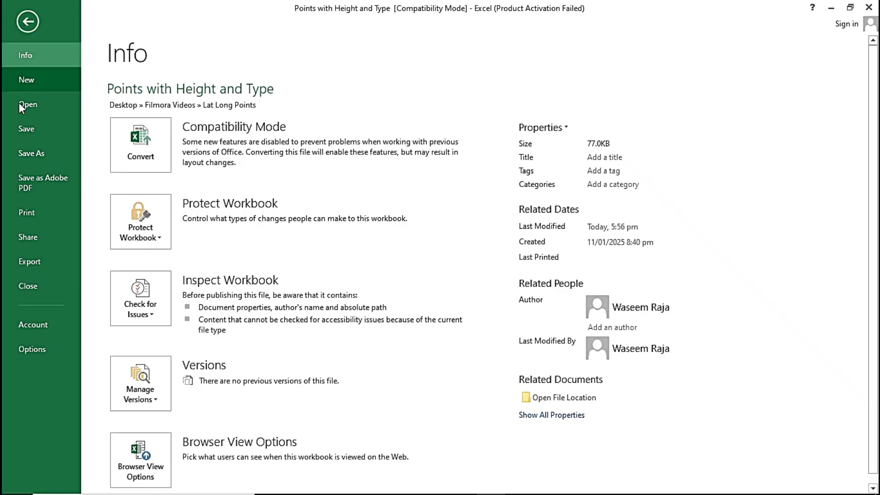
click(37, 158)
click(385, 145)
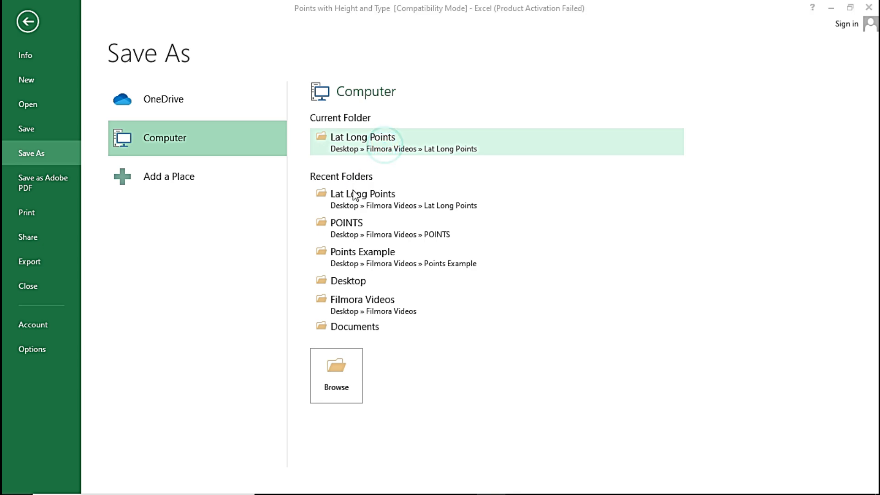
click(229, 234)
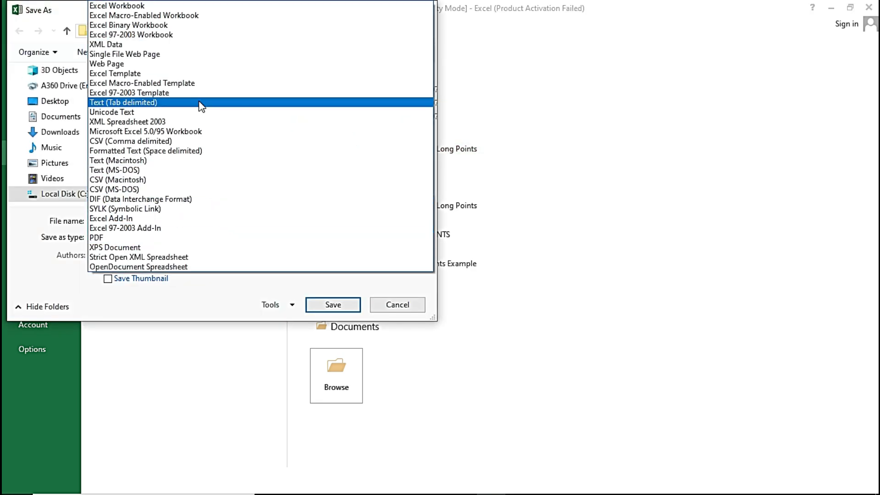
click(201, 102)
click(244, 220)
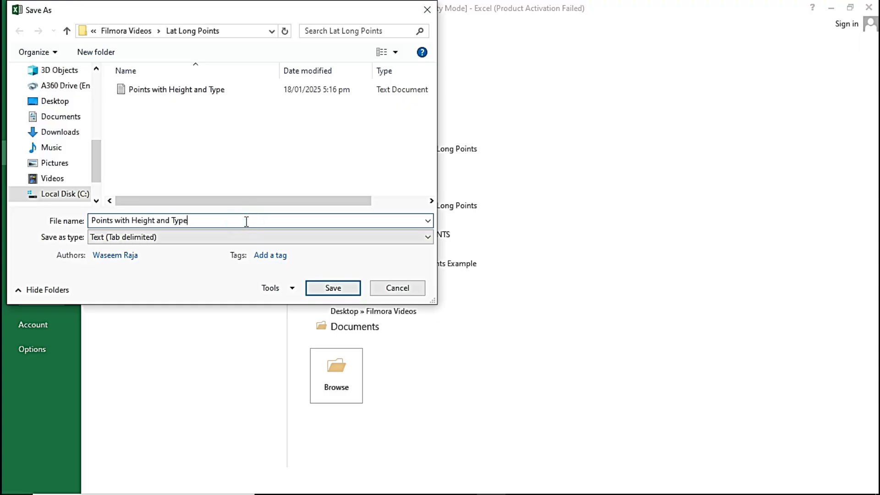
text(1)
click(330, 293)
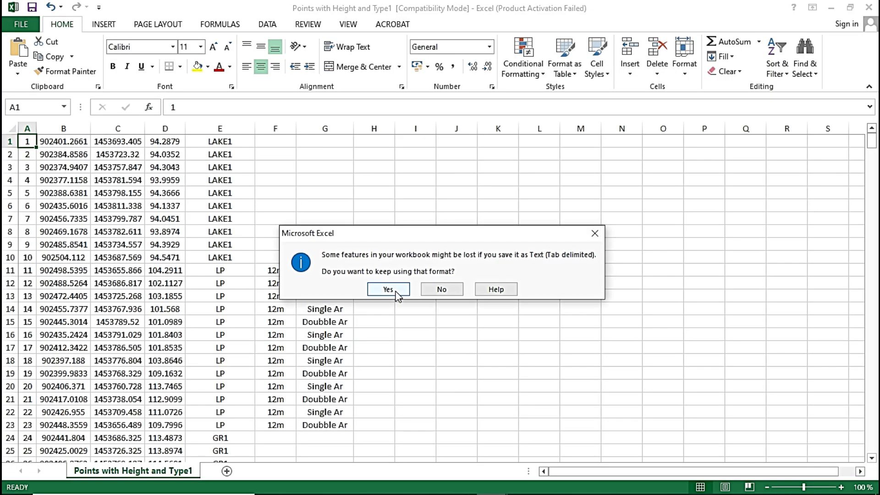
click(396, 292)
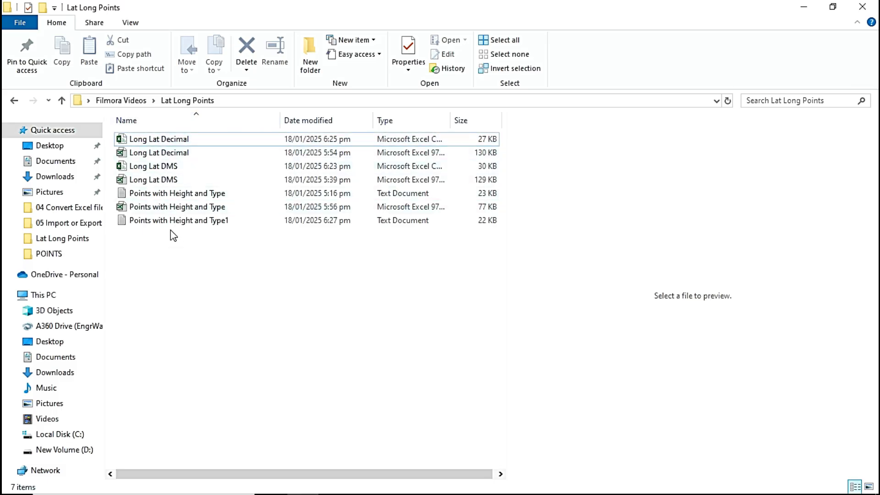
Open the Long Lat Decimal CSV file from the Lat Long Points folder in File Explorer and check its rows.
double_click(132, 140)
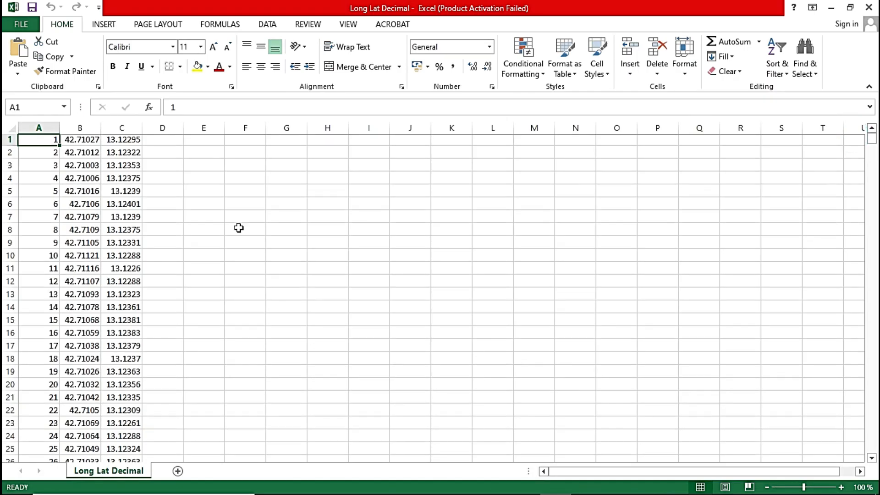
scroll(238, 274, down, 16)
scroll(238, 274, down, 20)
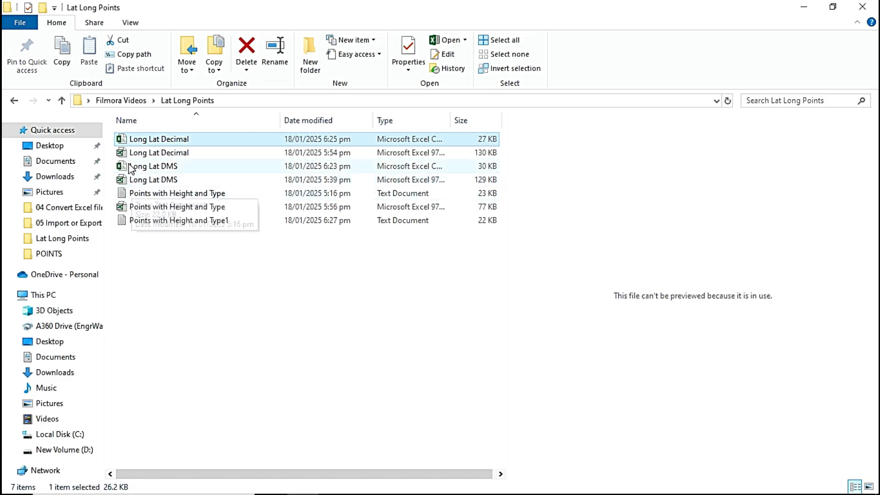
Open the Long Lat DMS CSV file from the Lat Long Points folder, dismiss the activation notice and check its rows.
double_click(127, 167)
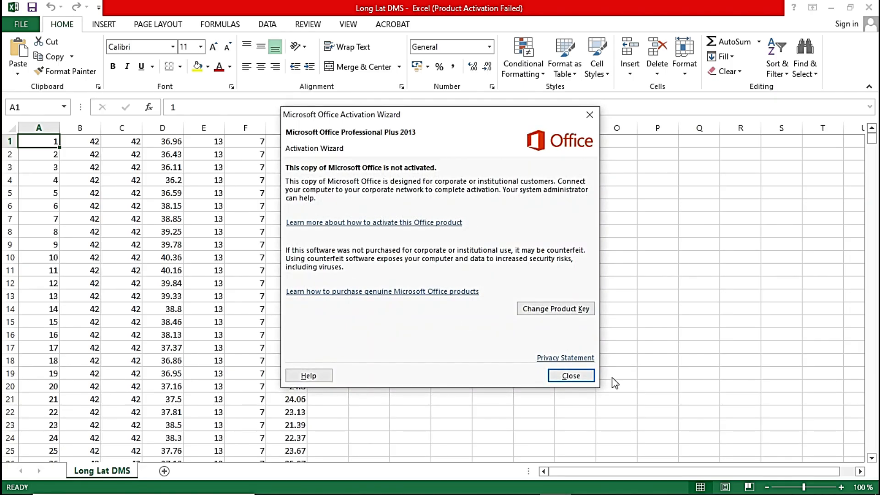
click(582, 374)
scroll(202, 301, down, 18)
scroll(201, 321, down, 11)
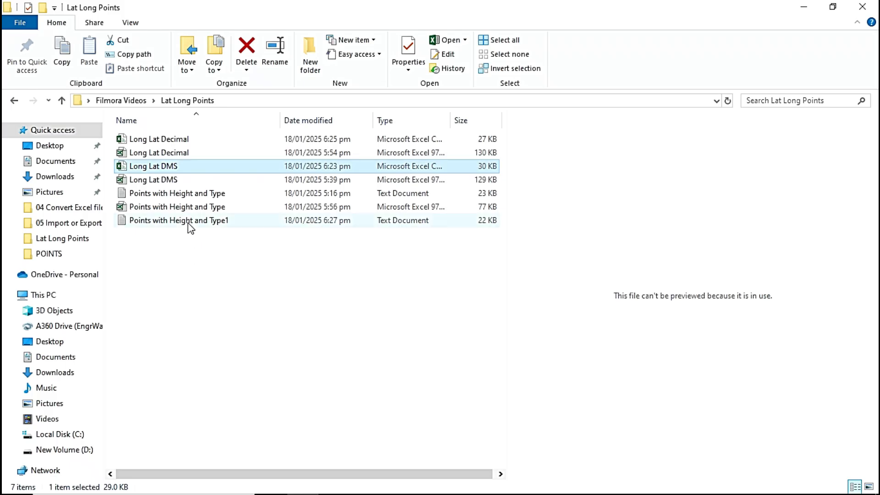
Open the text file Points with Height and Type1 from the Lat Long Points folder in a maximized Notepad window.
click(188, 221)
double_click(131, 222)
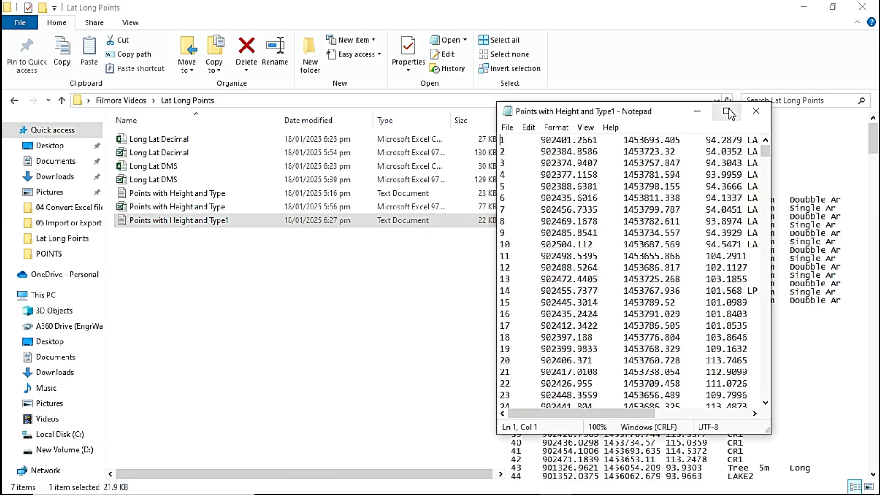
click(727, 111)
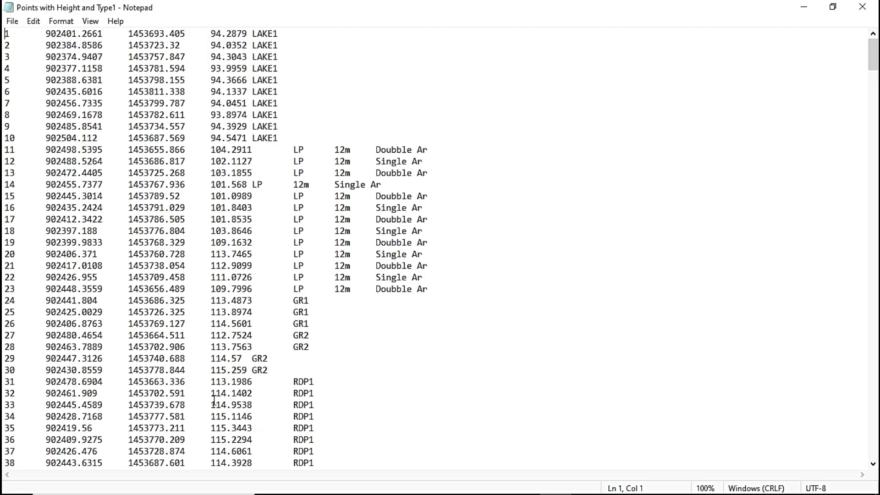
Insert a tab before the LAKE1 description in each of lines 1 to 7 to align it with the LP descriptions.
click(254, 31)
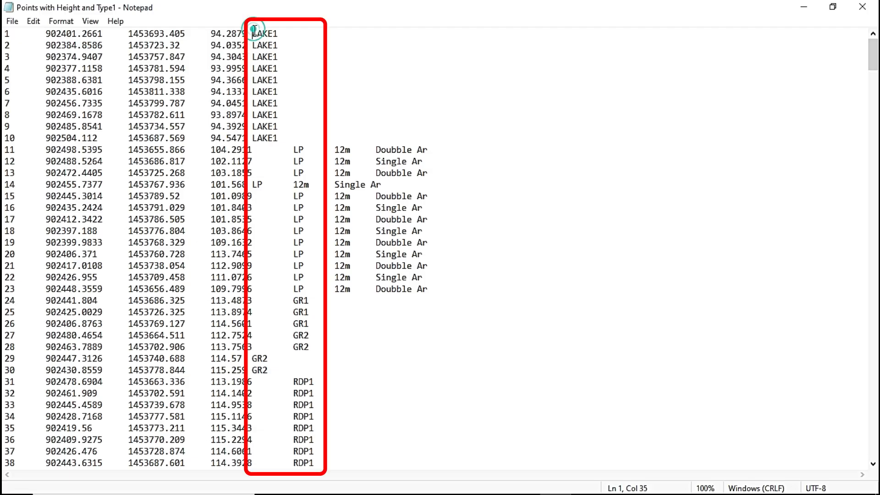
key(Tab)
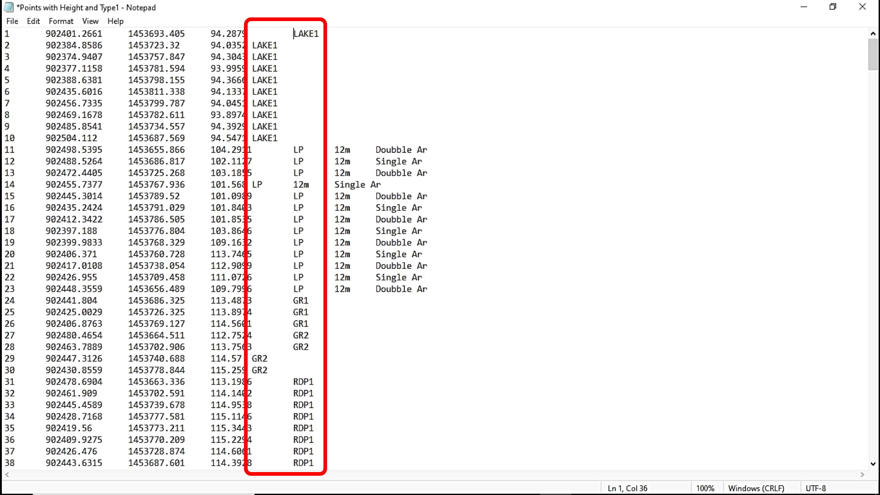
click(253, 45)
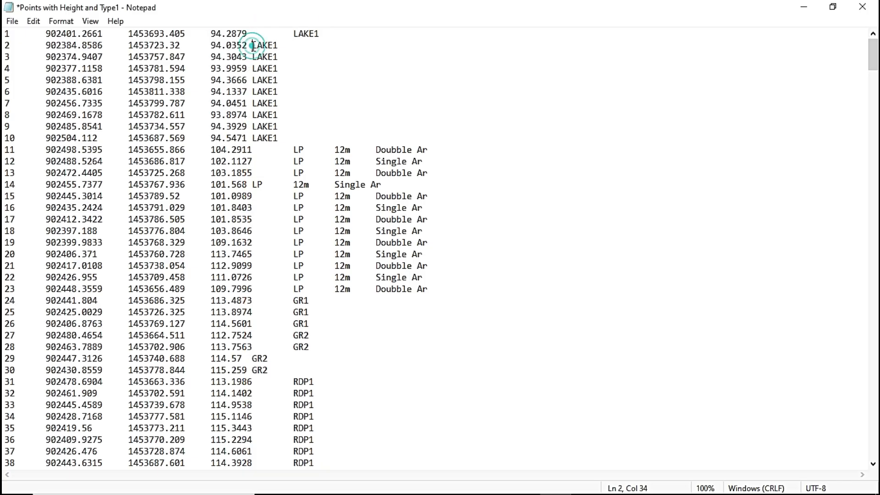
key(Tab)
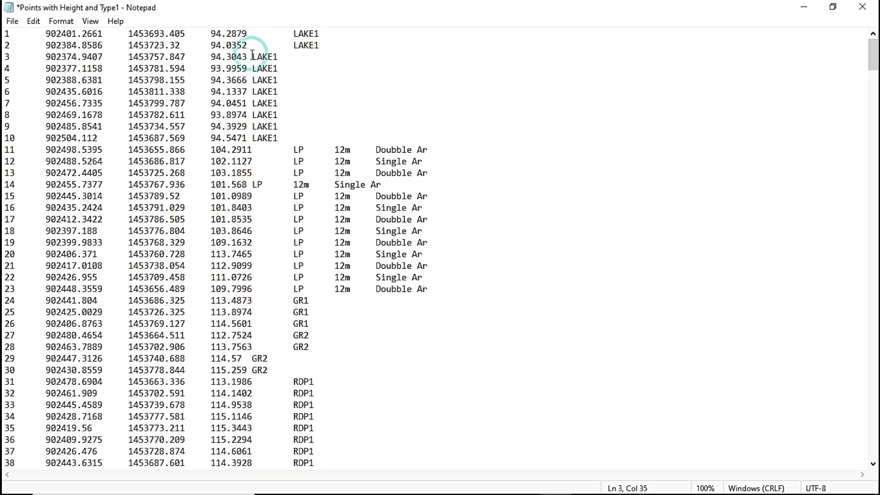
key(Tab)
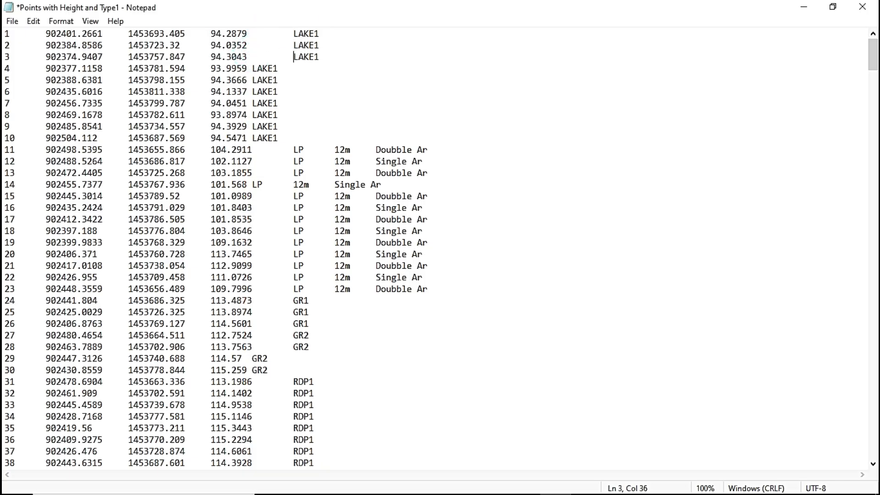
click(253, 68)
key(Tab)
click(253, 81)
key(Tab)
click(252, 91)
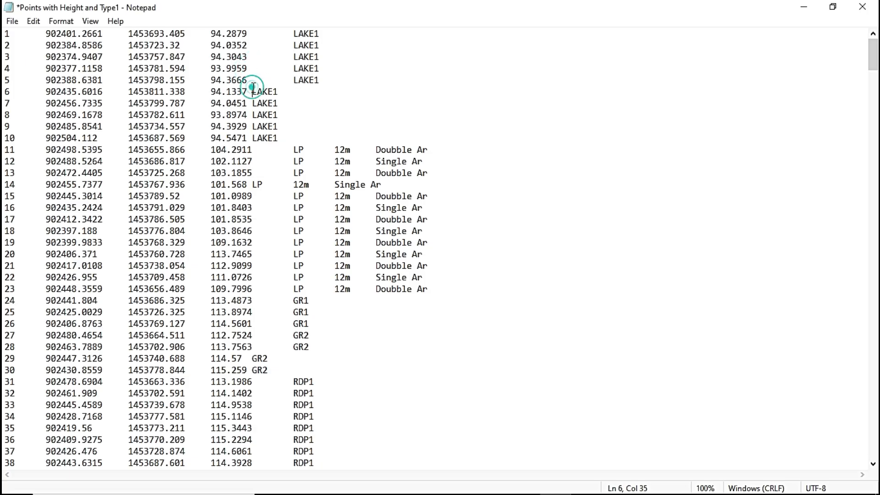
key(Tab)
click(252, 103)
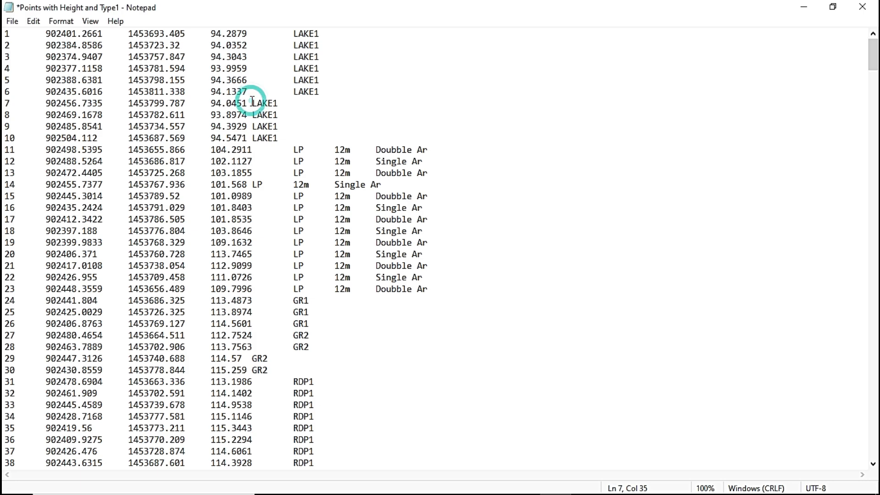
key(Tab)
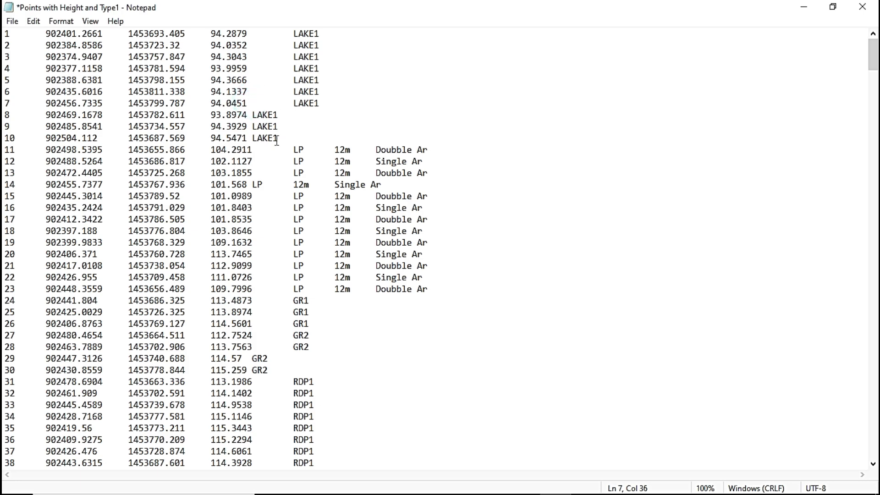
scroll(277, 141, down, 18)
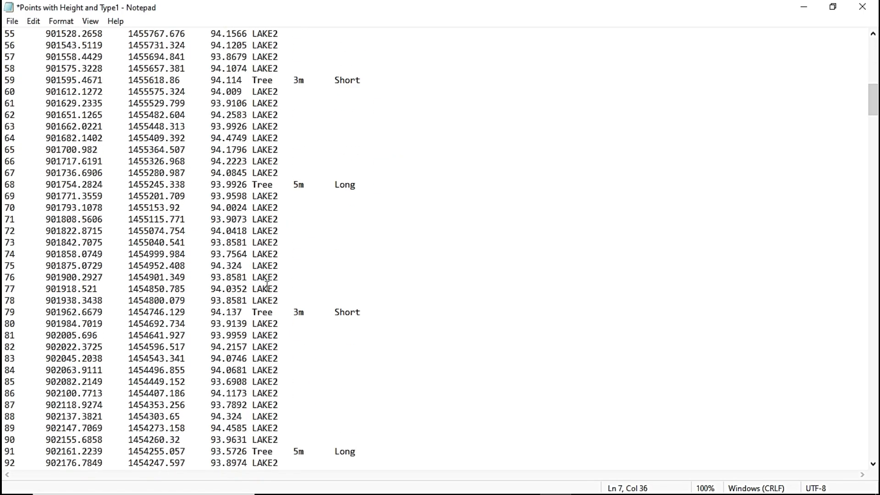
Insert a tab before the LAKE2 description in lines 130 and 131.
scroll(267, 286, down, 19)
click(252, 241)
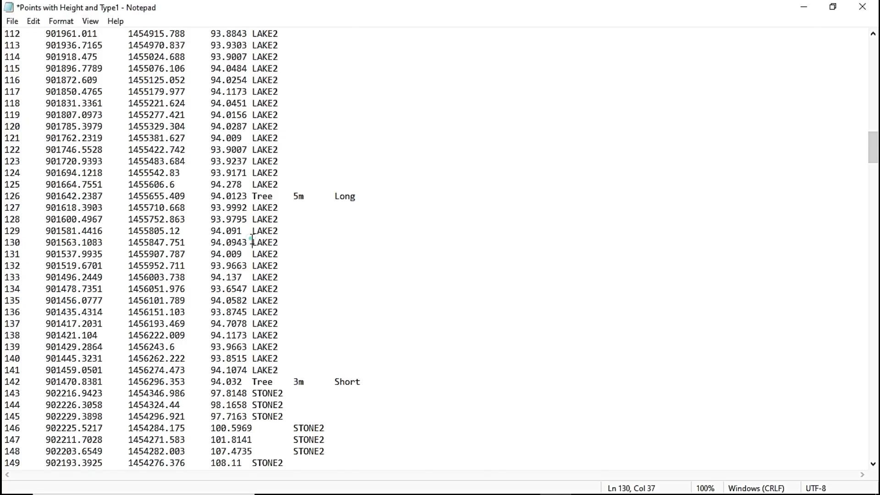
key(Tab)
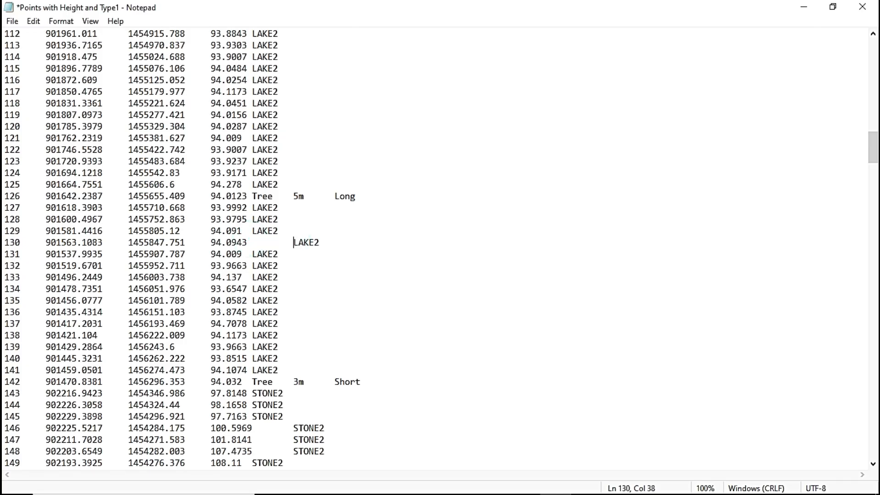
click(255, 252)
key(Tab)
Check the remaining rows of Points with Height and Type1 and close the file without saving the changes.
scroll(272, 352, down, 20)
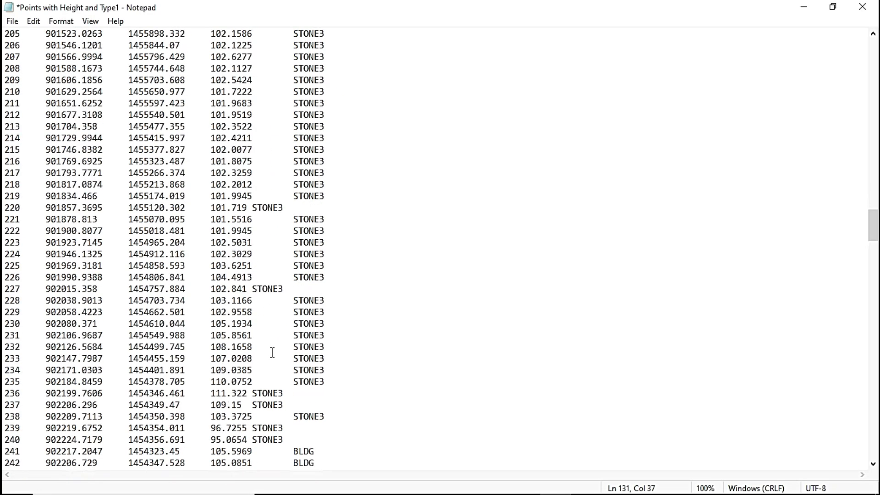
scroll(272, 353, down, 20)
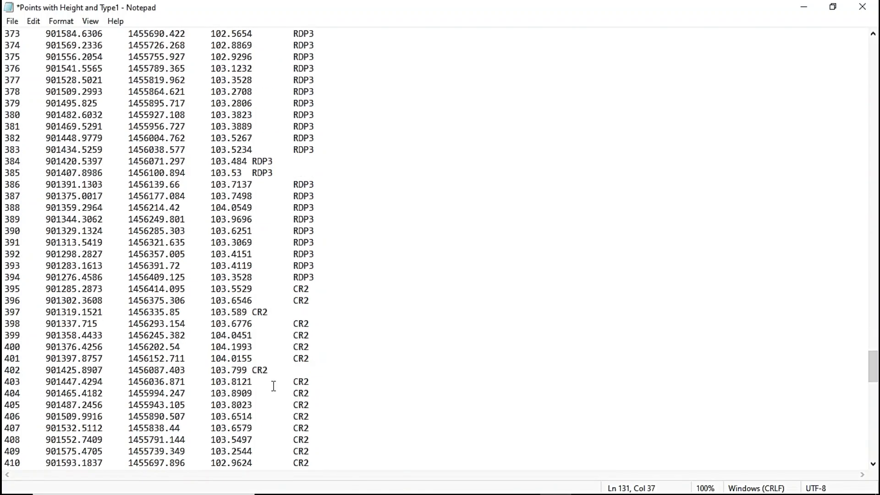
scroll(273, 386, down, 19)
click(862, 6)
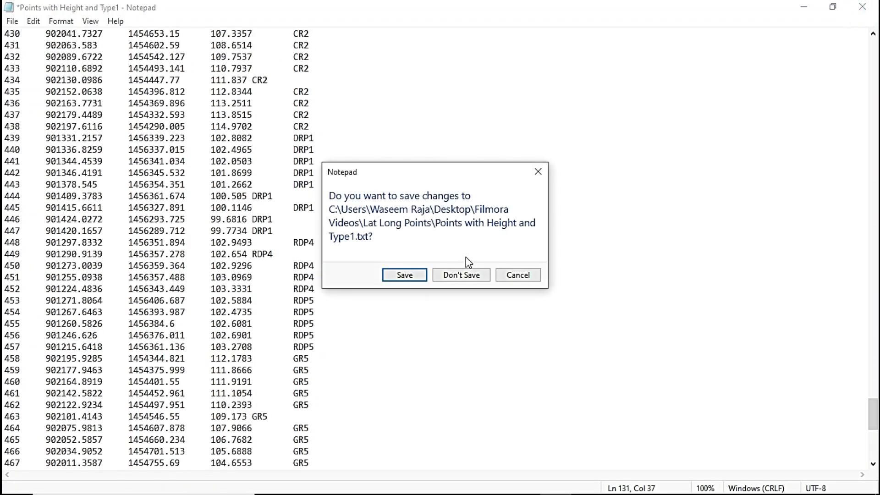
click(463, 275)
Open the text file Points with Height and Type, examine the alignment of its description, height and type columns, and close it.
click(142, 193)
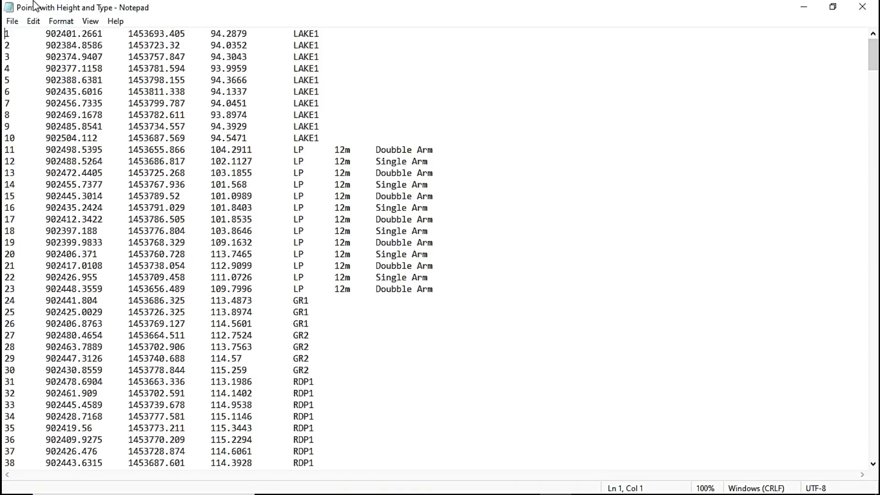
scroll(8, 47, down, 20)
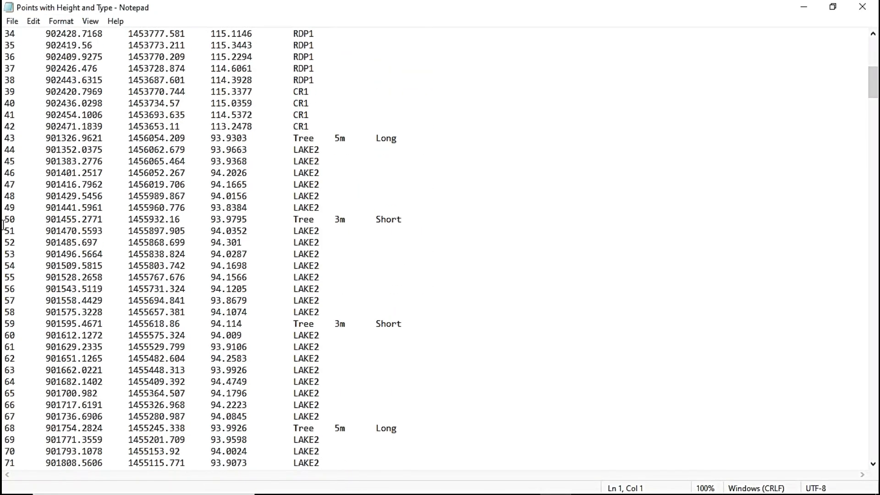
scroll(3, 243, up, 10)
scroll(3, 243, up, 6)
scroll(27, 248, down, 20)
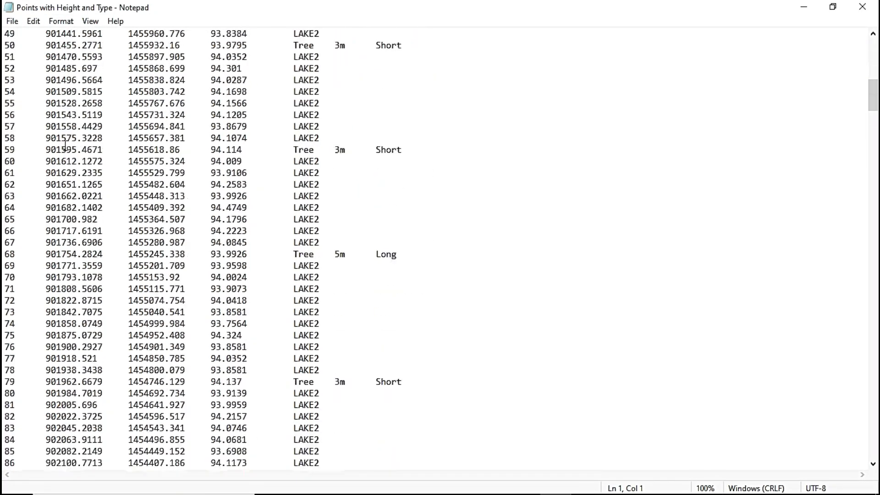
scroll(50, 251, up, 11)
scroll(51, 252, up, 11)
scroll(51, 251, down, 20)
scroll(169, 209, up, 11)
scroll(169, 210, up, 4)
scroll(183, 202, down, 7)
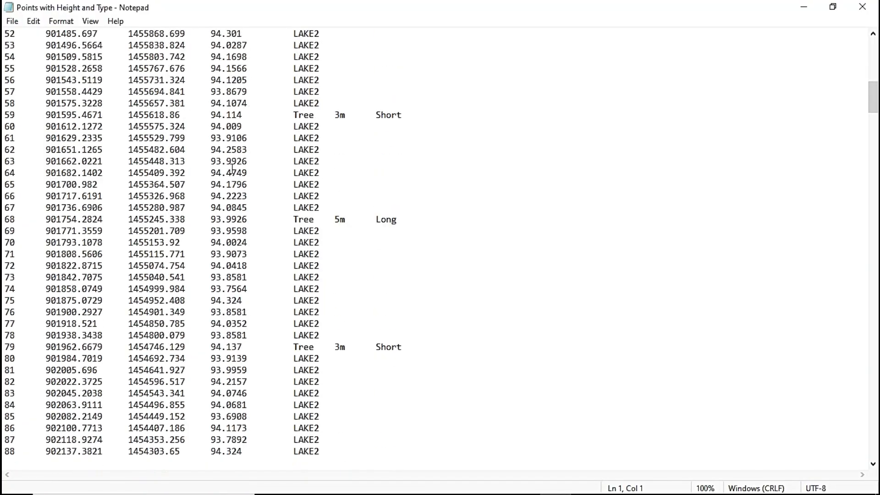
scroll(206, 197, up, 16)
scroll(230, 189, down, 14)
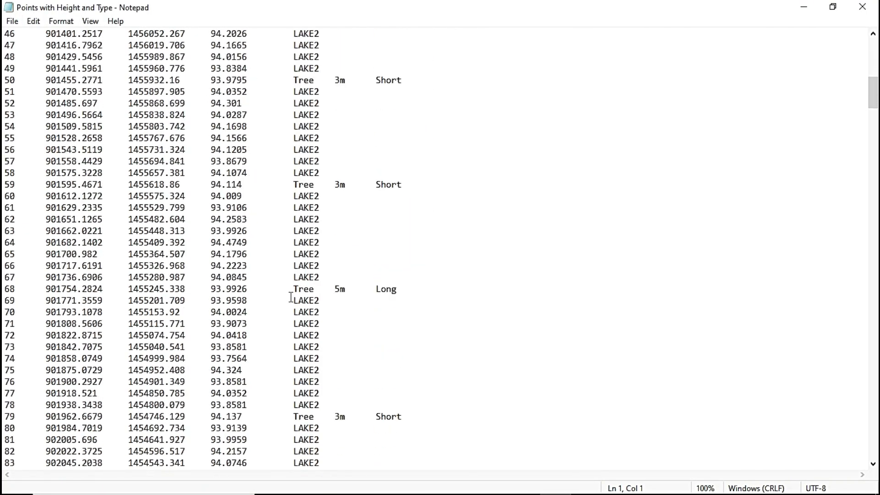
scroll(291, 294, up, 15)
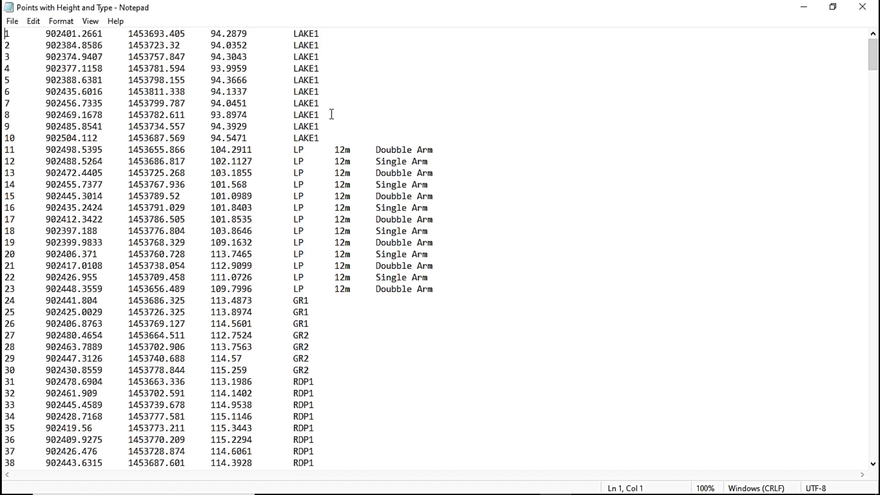
scroll(333, 128, down, 7)
scroll(334, 147, up, 5)
scroll(344, 89, down, 2)
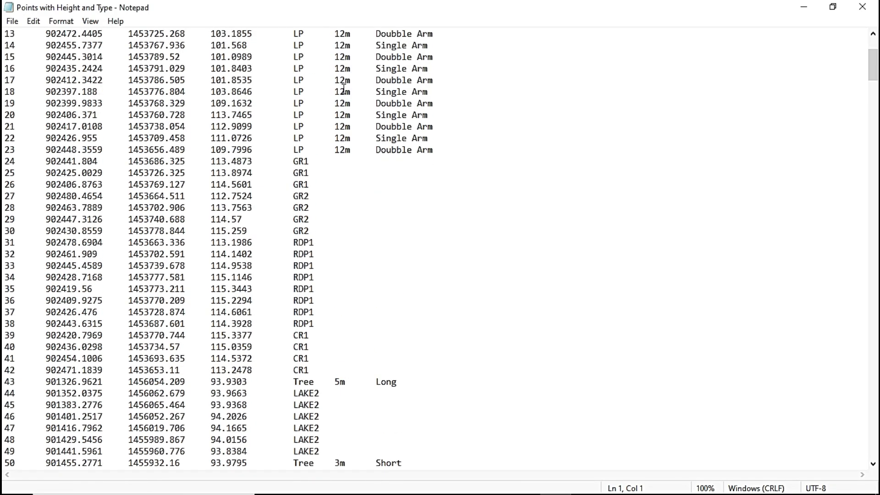
scroll(344, 89, up, 1)
scroll(346, 73, down, 13)
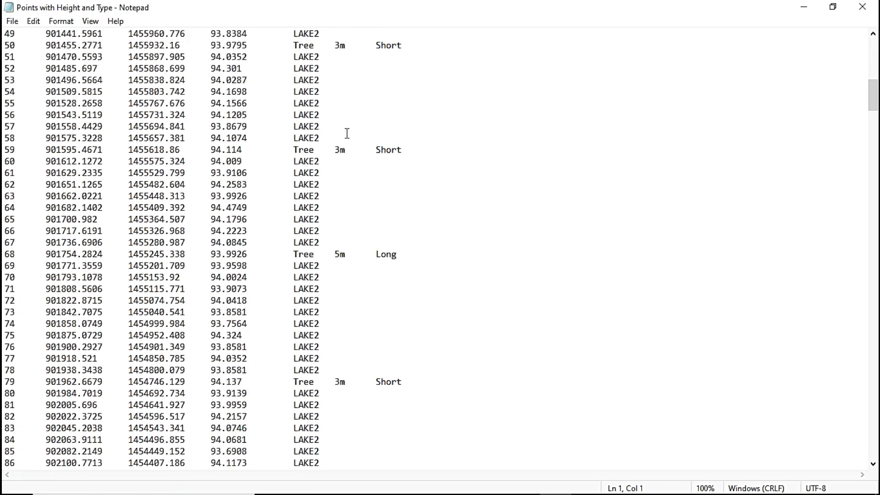
scroll(340, 186, down, 8)
scroll(339, 236, up, 20)
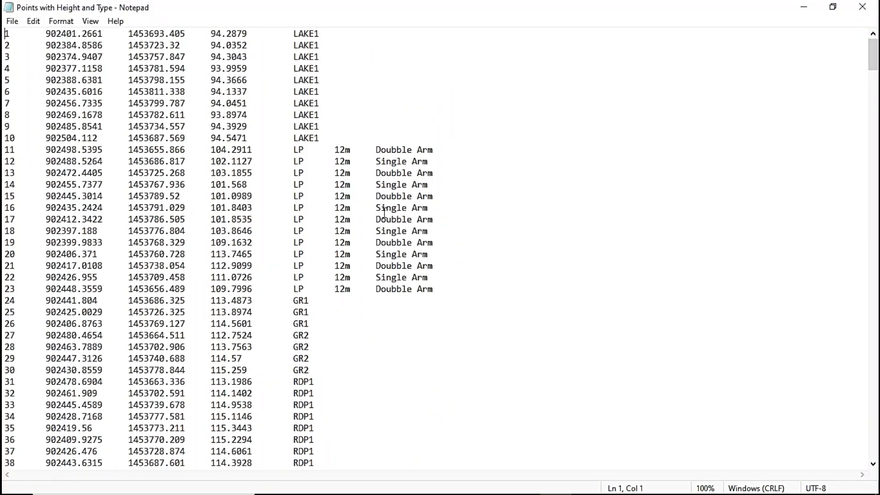
scroll(385, 212, down, 19)
scroll(383, 248, up, 19)
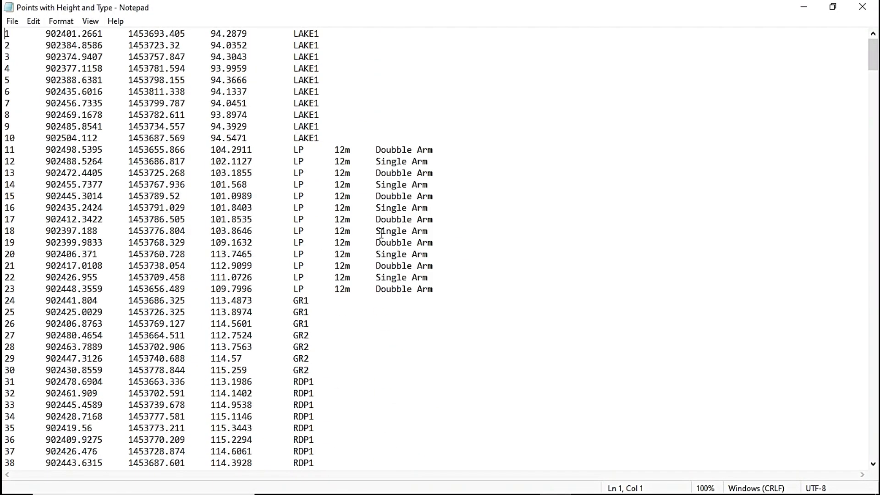
click(863, 11)
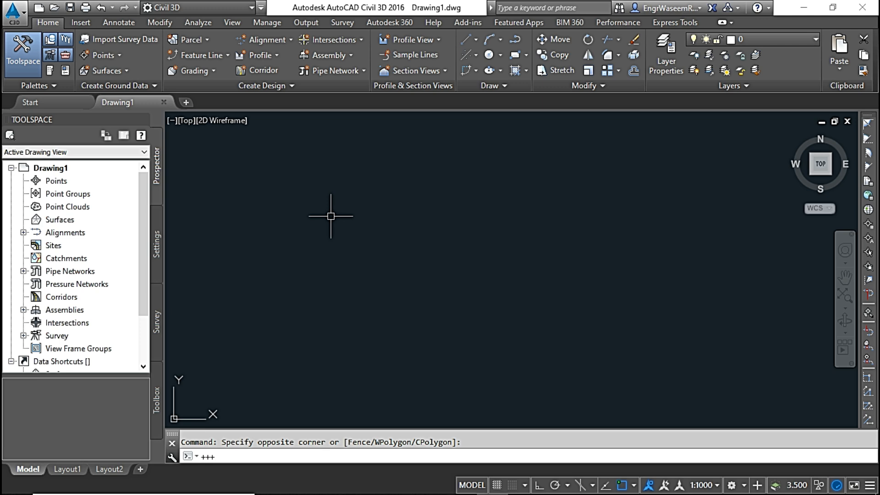
Switch to AutoCAD Civil 3D and open the Units and Zone drawing settings for Drawing1.
click(158, 242)
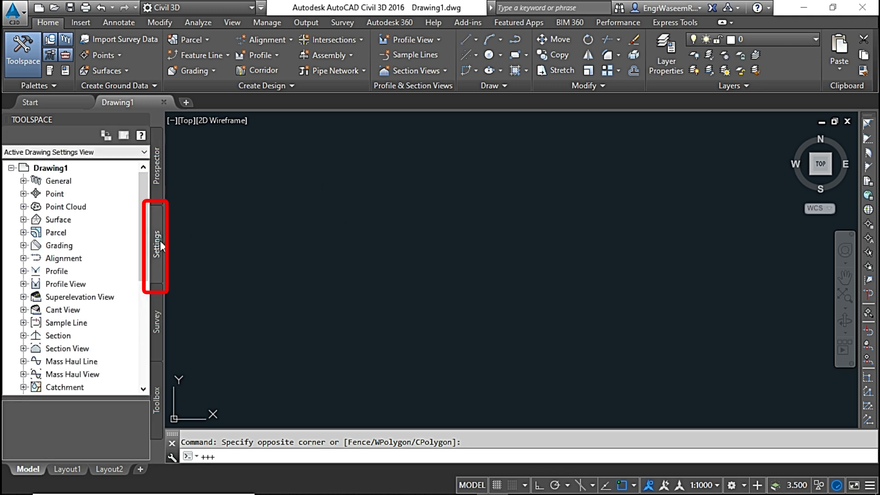
click(61, 167)
right_click(85, 169)
click(107, 178)
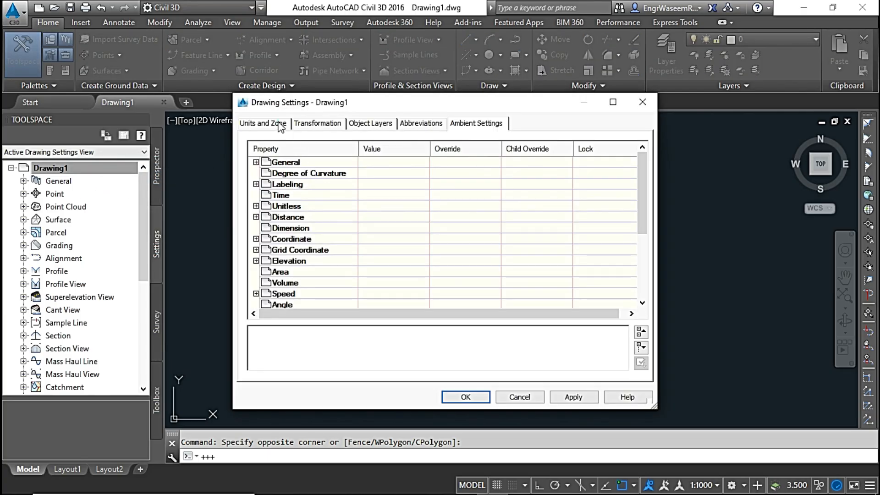
click(271, 123)
drag(408, 107, 395, 91)
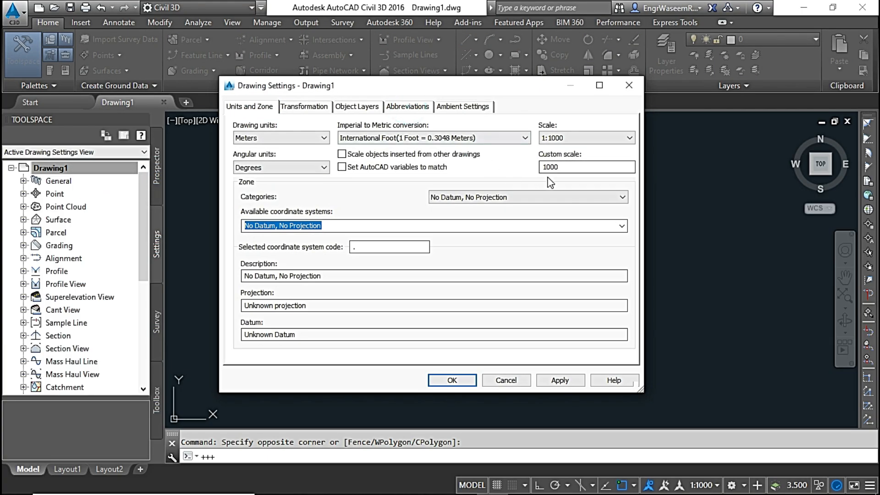
Set the drawing's zone category to UTM, WGS84 Datum and its coordinate system to Zone 37 North (UTM84-37N), and apply the settings.
click(582, 197)
drag(623, 224, 623, 431)
click(539, 395)
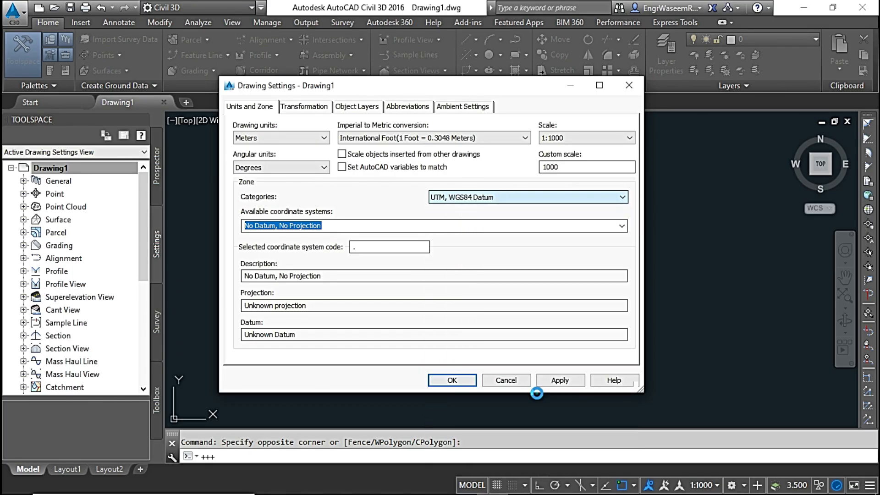
click(620, 226)
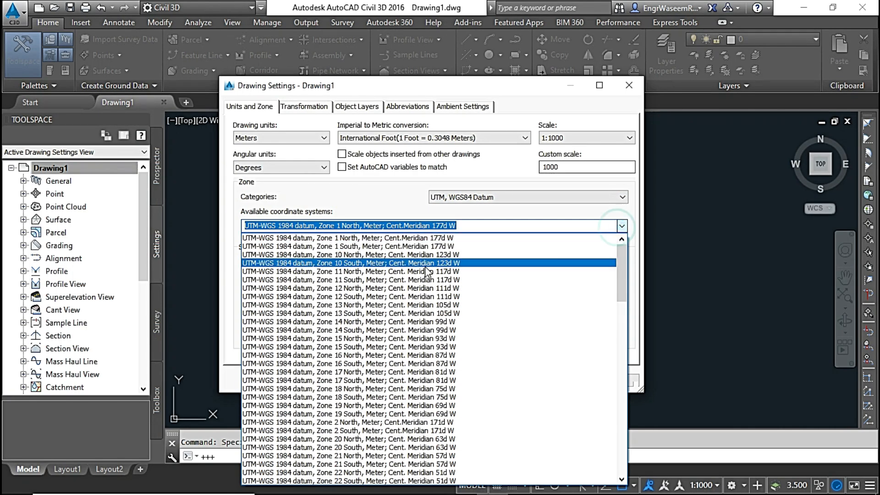
scroll(415, 350, down, 9)
scroll(413, 353, down, 9)
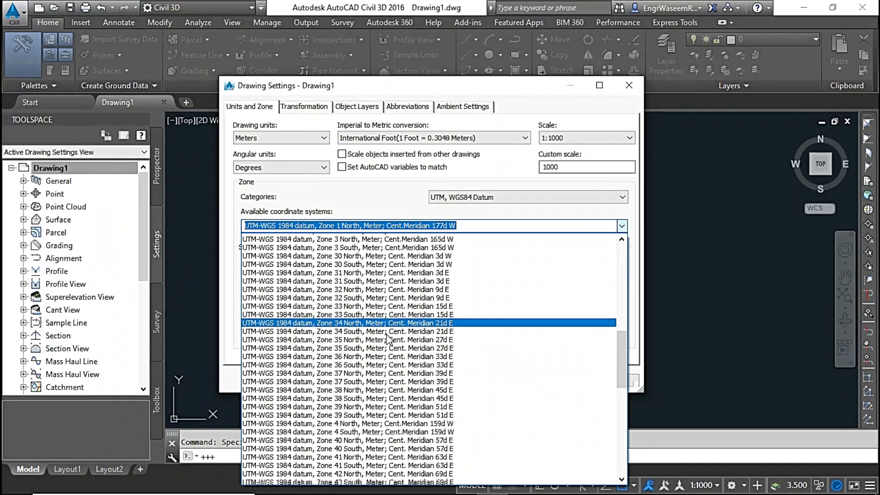
click(372, 289)
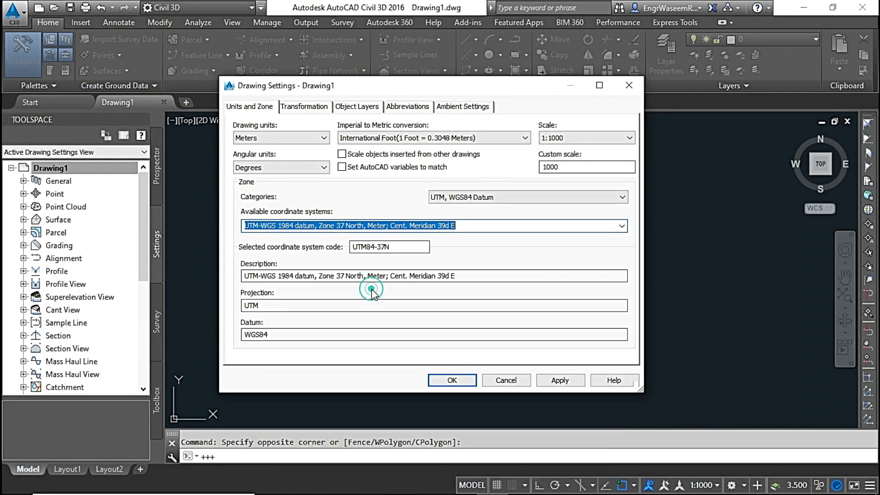
click(452, 381)
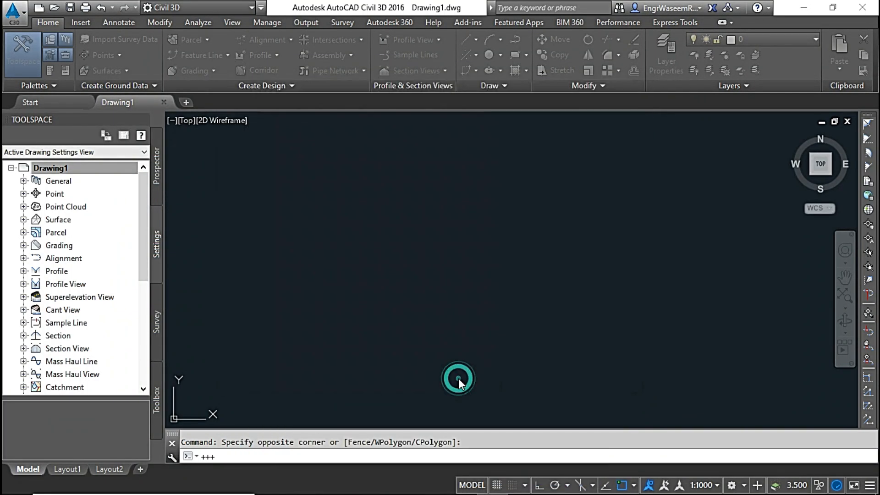
Start point creation from the drawing's Points collection and open the Import Points dialog.
click(156, 169)
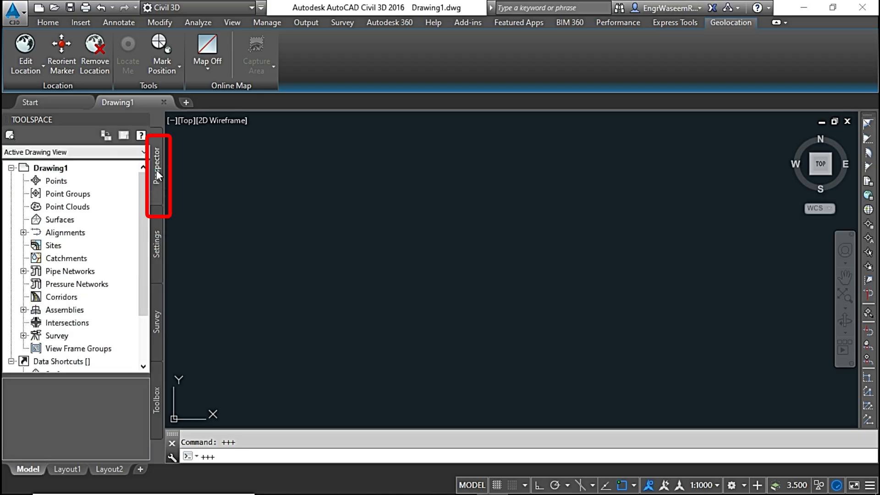
click(59, 181)
right_click(87, 182)
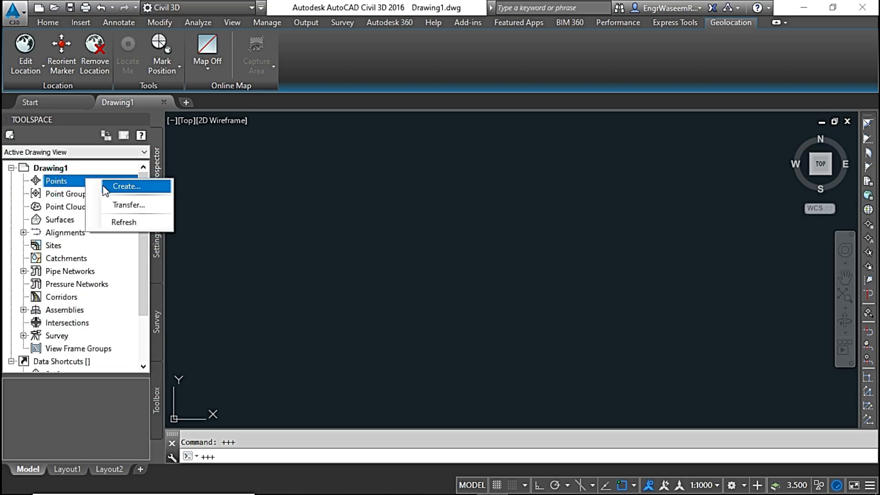
click(120, 186)
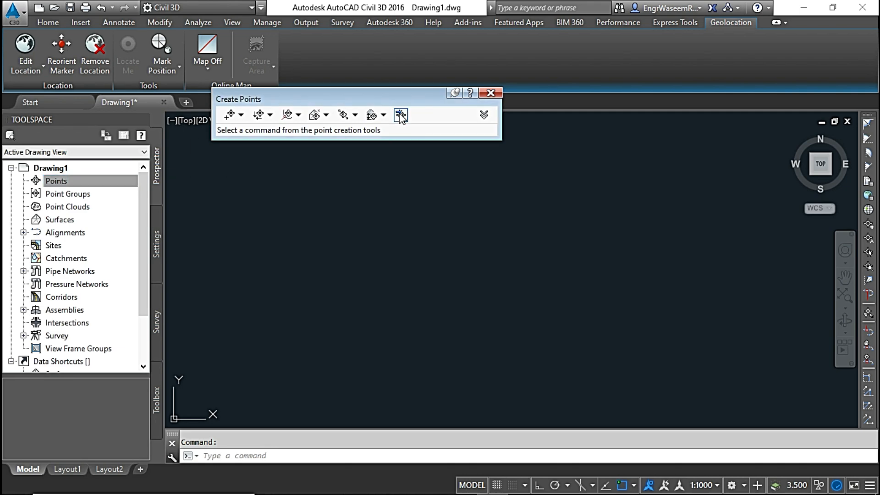
click(401, 116)
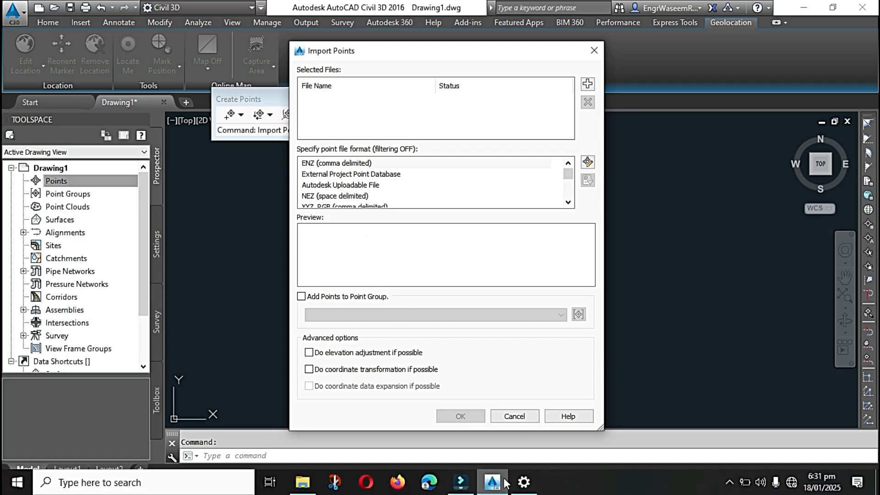
Switch to the Long Lat DMS sheet in Excel and review point number column A and coordinate columns B to G.
click(503, 484)
click(556, 239)
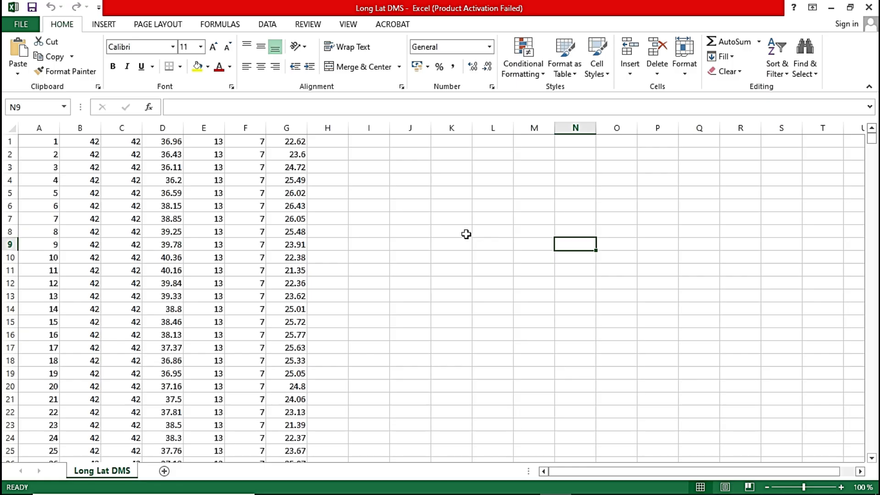
click(43, 128)
drag(78, 127, 294, 130)
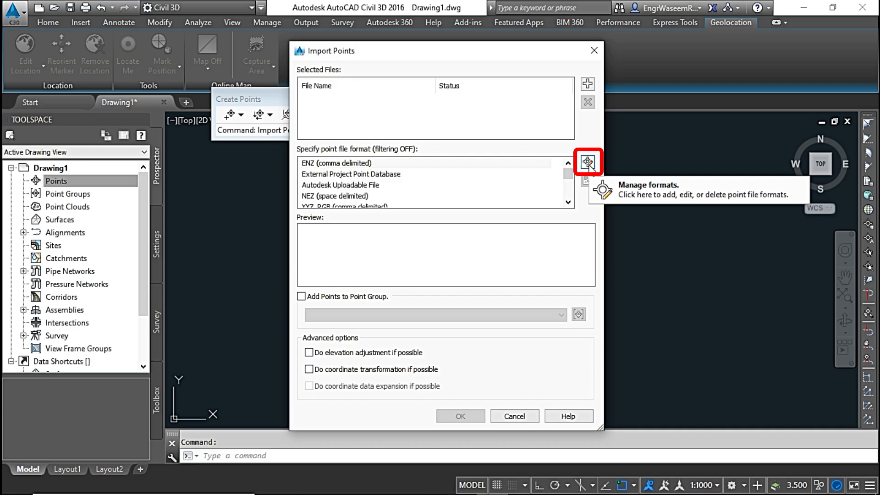
Back in Civil 3D's Import Points dialog, start a new point file format of the User Point File type.
click(588, 162)
click(523, 155)
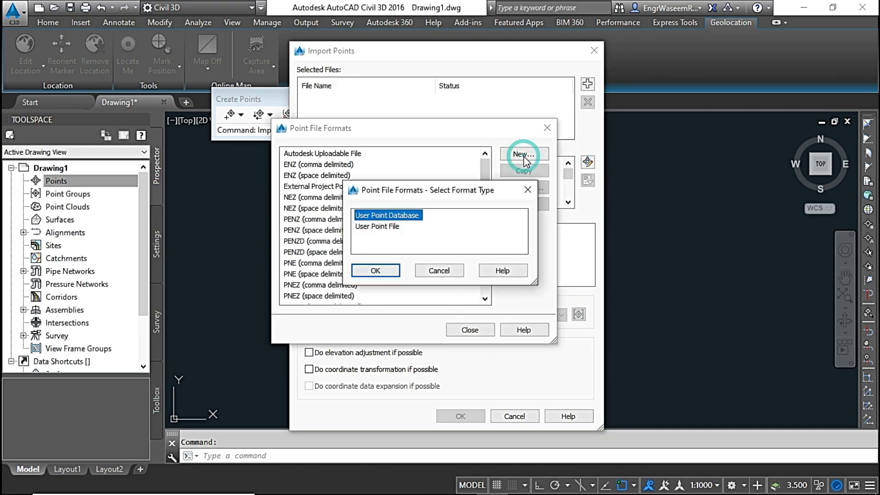
click(383, 226)
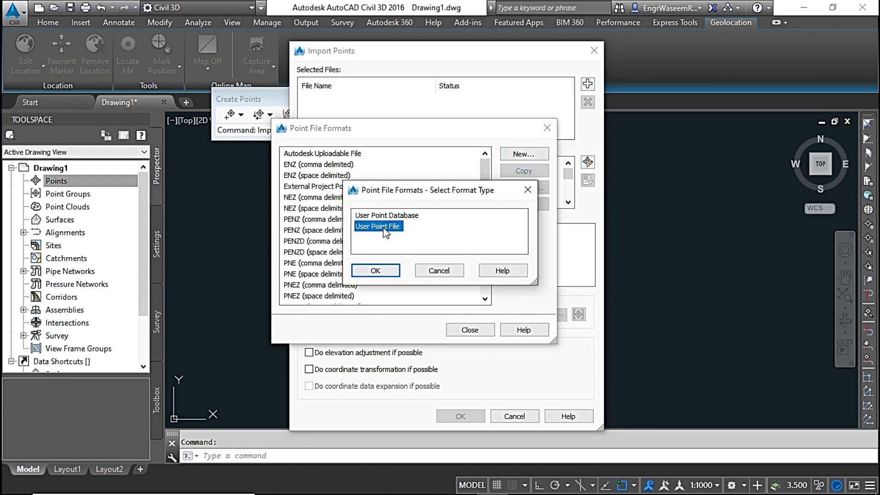
click(375, 271)
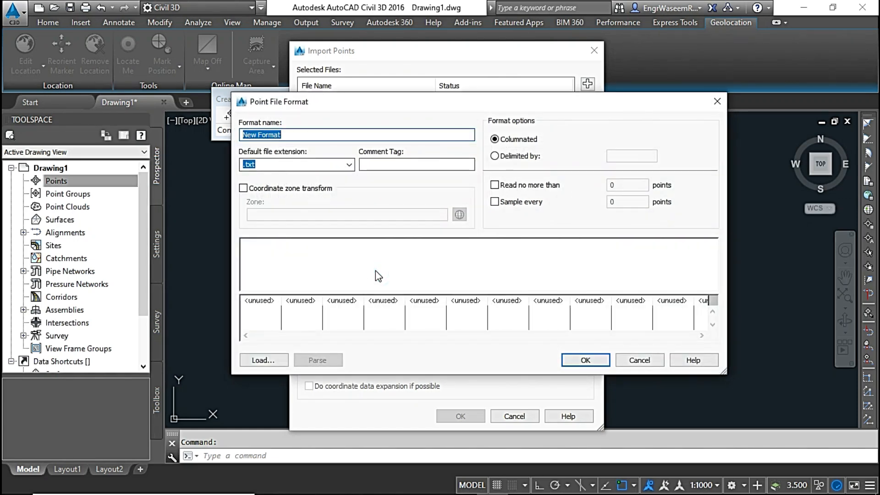
Name the new point file format P Long-DMS Lat-DMS.
drag(340, 107, 299, 107)
click(272, 132)
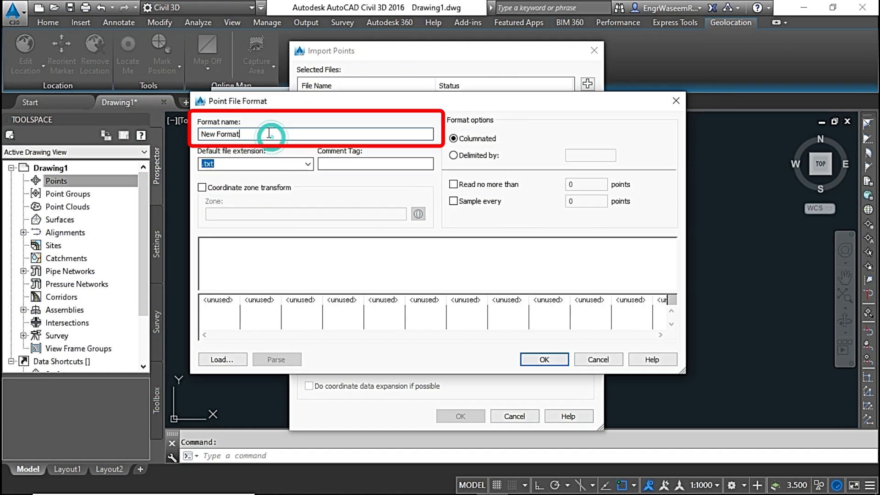
drag(263, 134, 179, 122)
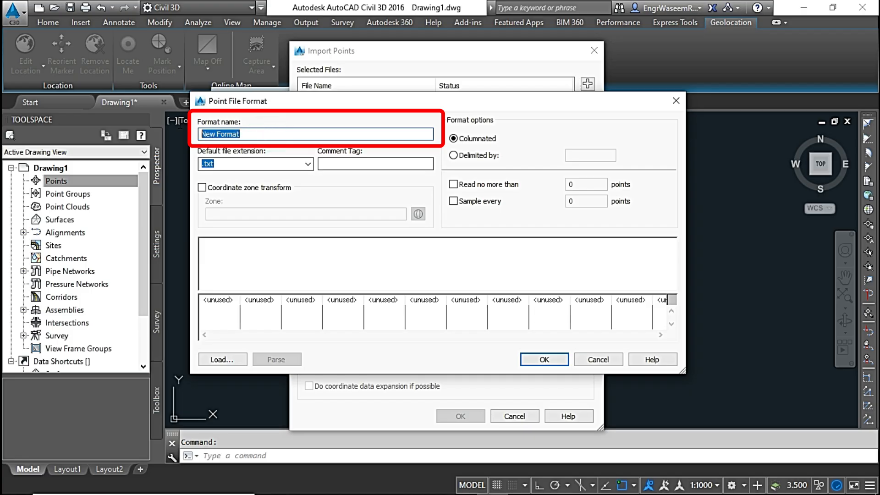
text(P Long-DMS L)
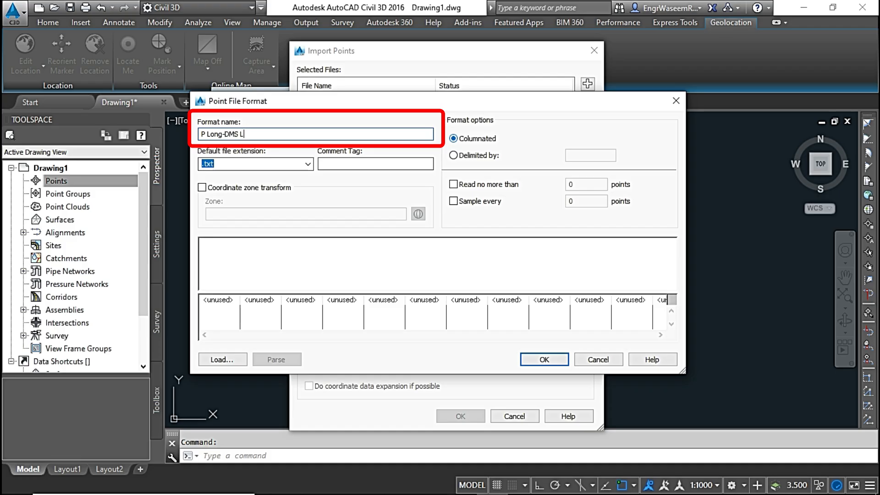
text(at-DMS)
Set the format's default file extension to .csv and make it delimited by a comma.
click(308, 164)
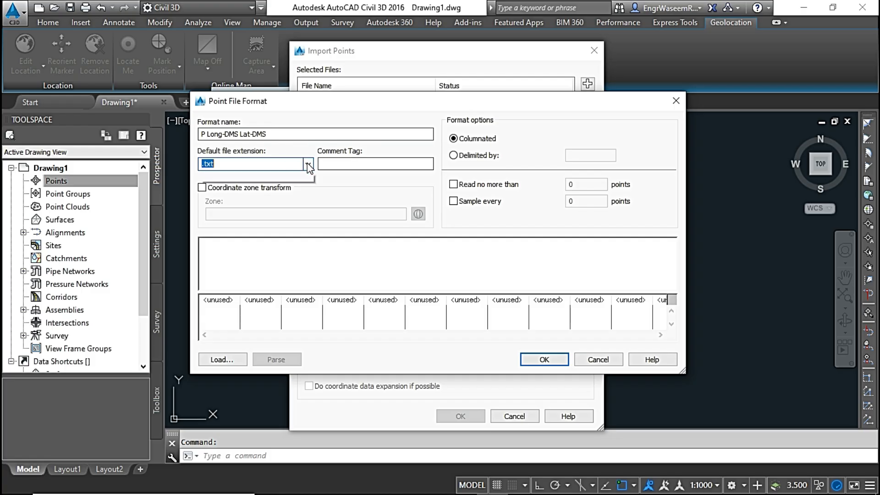
click(277, 186)
click(453, 155)
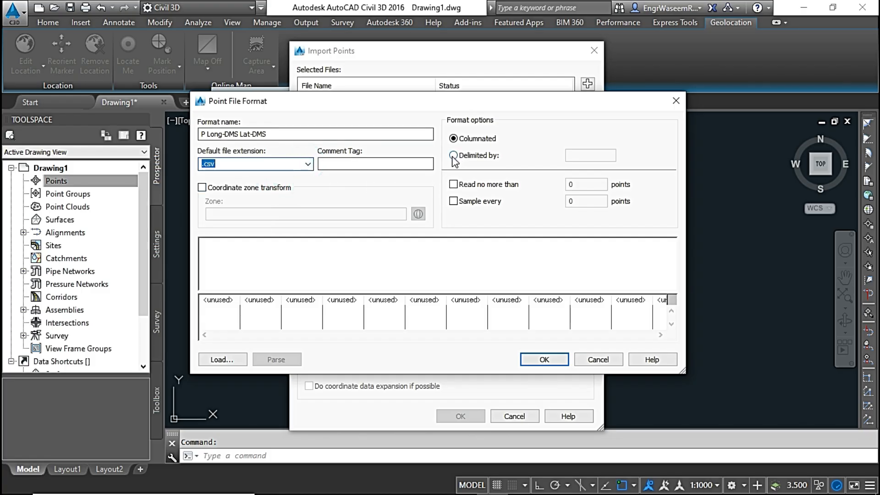
click(580, 157)
text(,)
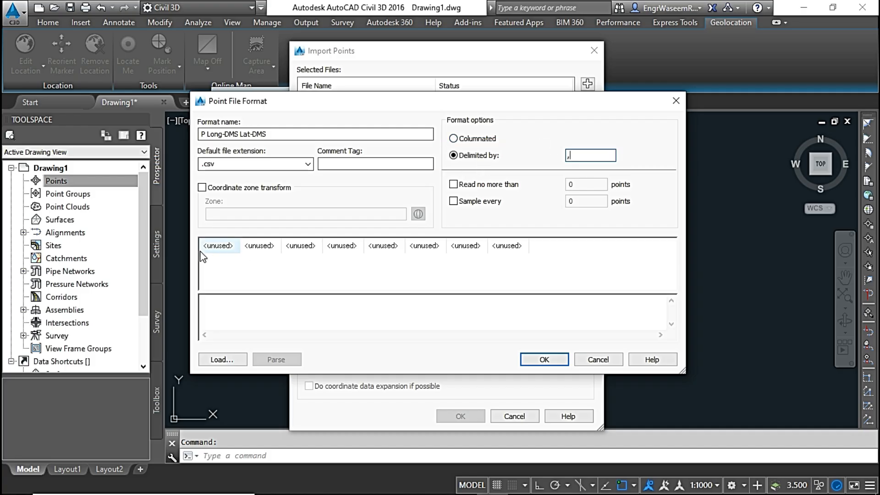
Assign Point Number to the first column of the point file format.
click(215, 250)
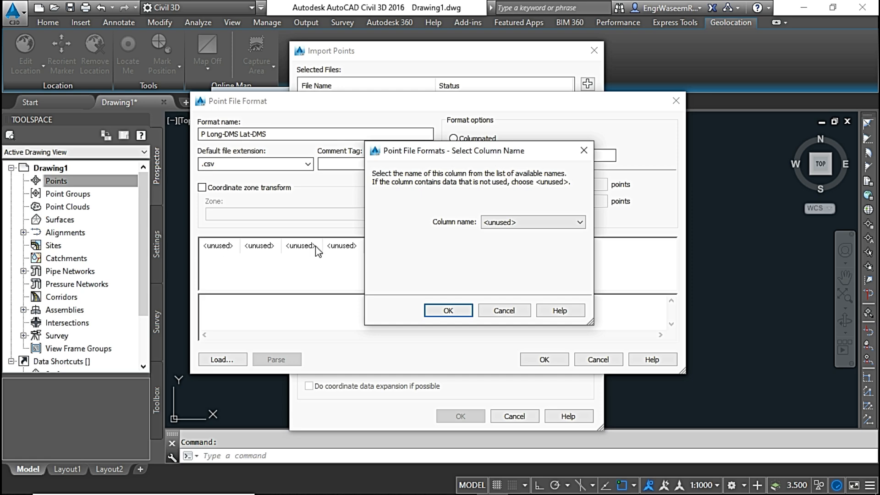
click(528, 223)
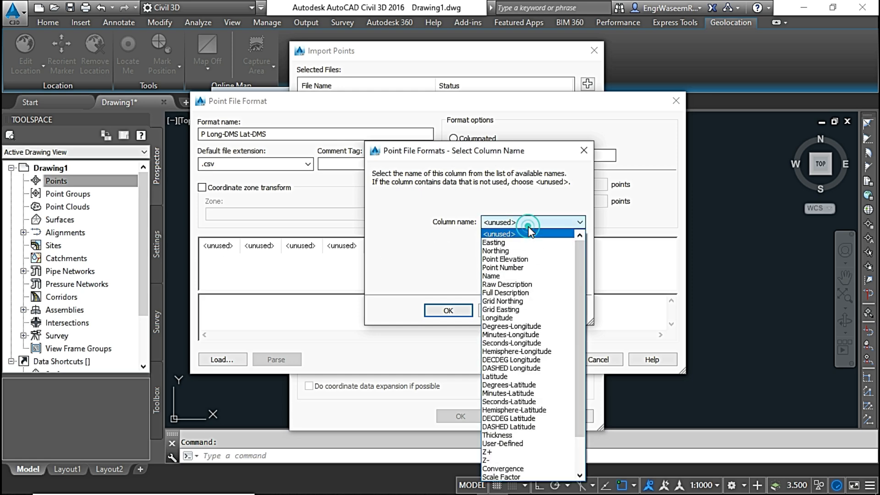
click(520, 267)
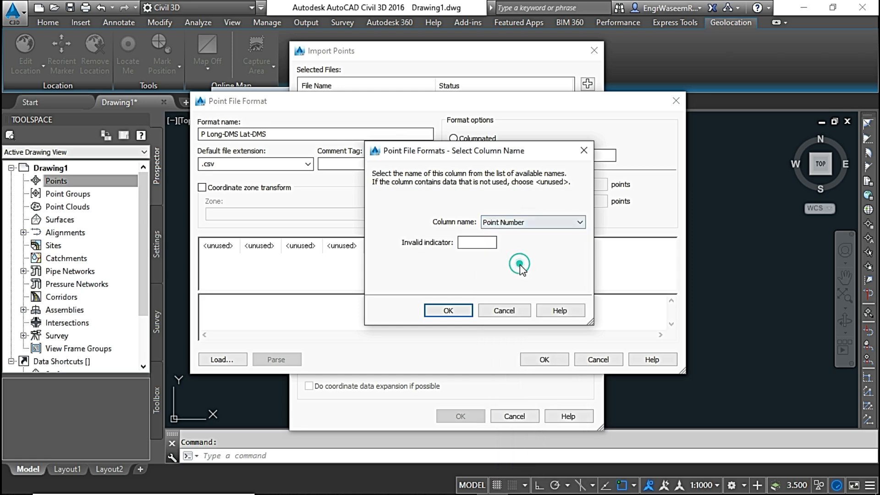
click(447, 312)
Assign Degrees-Longitude, Minutes-Longitude and Seconds-Longitude to the second, third and fourth columns of the format.
click(259, 245)
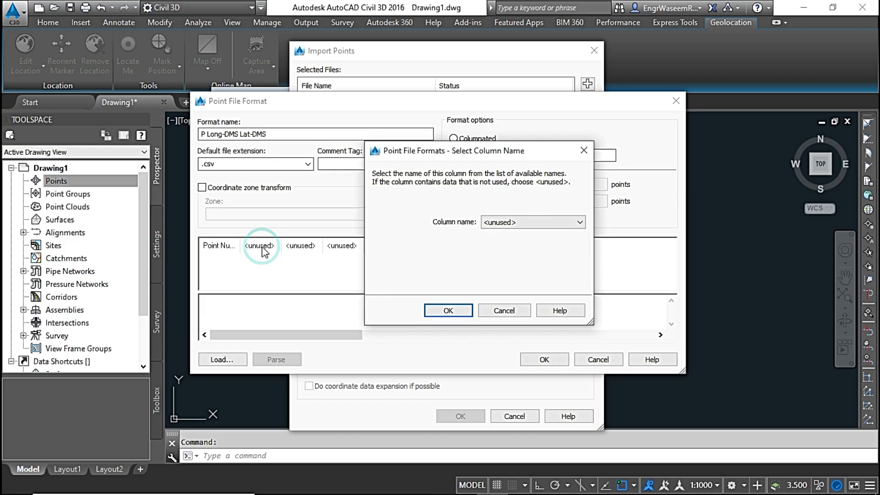
click(520, 222)
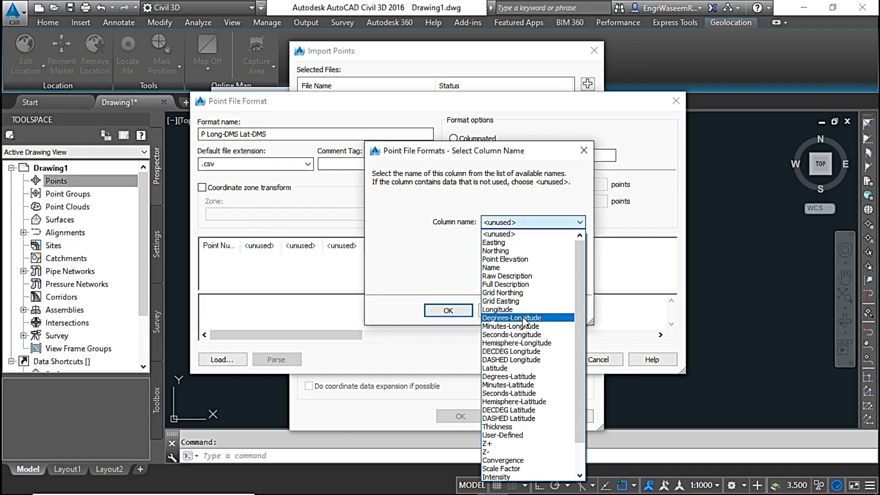
click(523, 317)
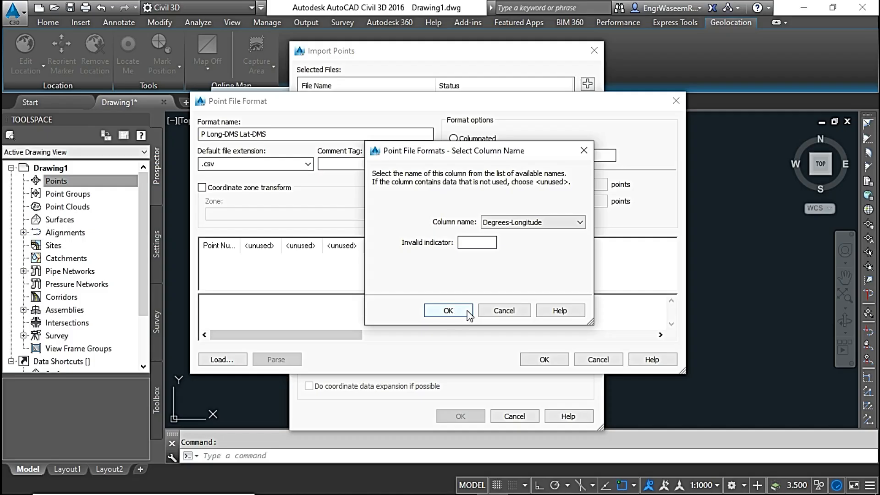
click(469, 314)
click(306, 247)
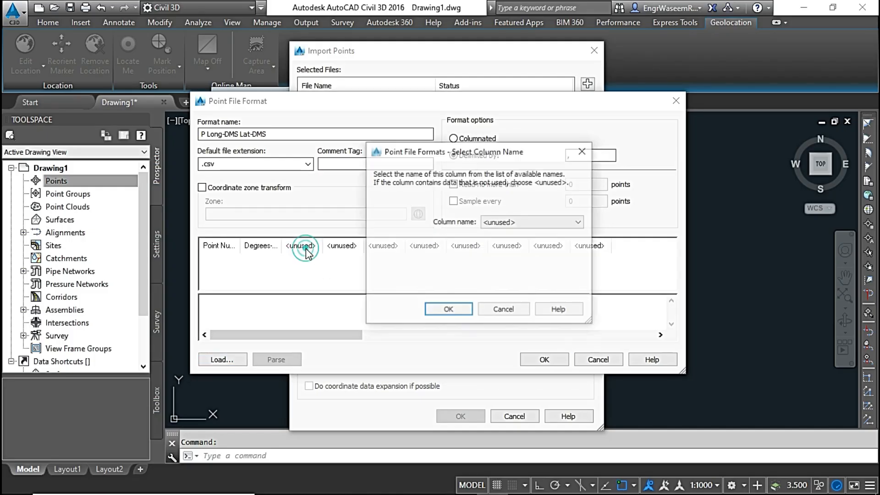
click(513, 224)
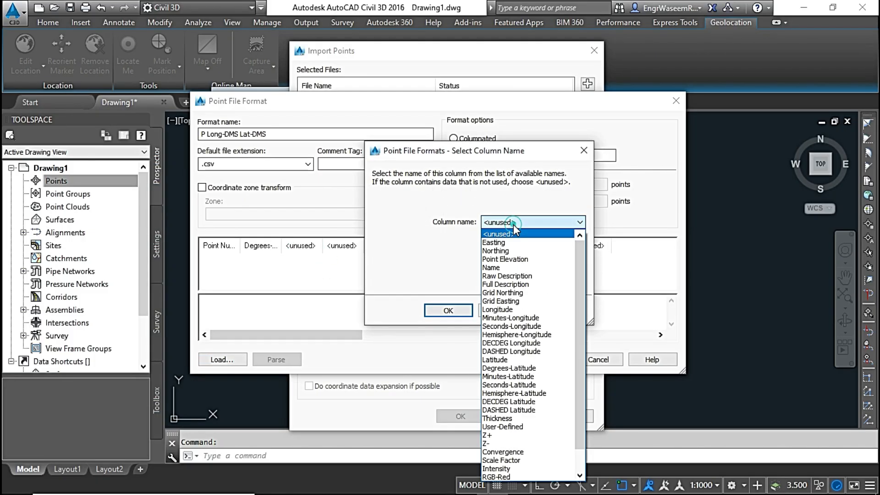
click(520, 319)
click(453, 310)
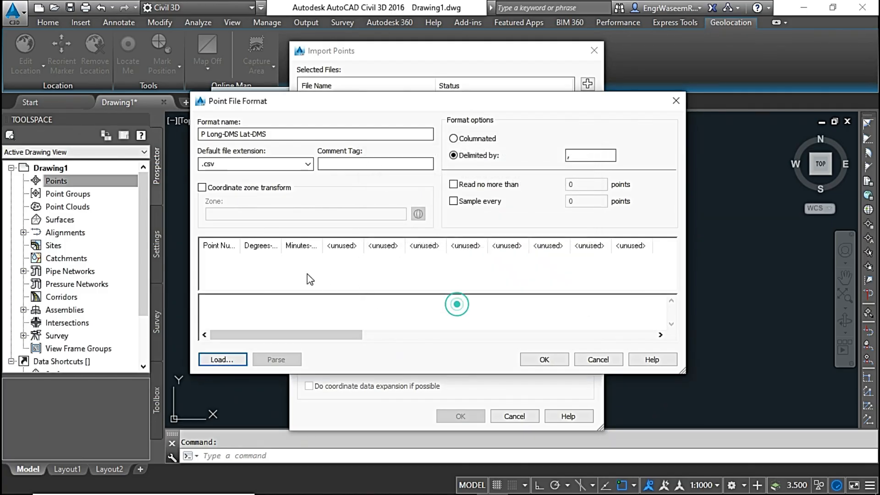
click(345, 247)
click(532, 222)
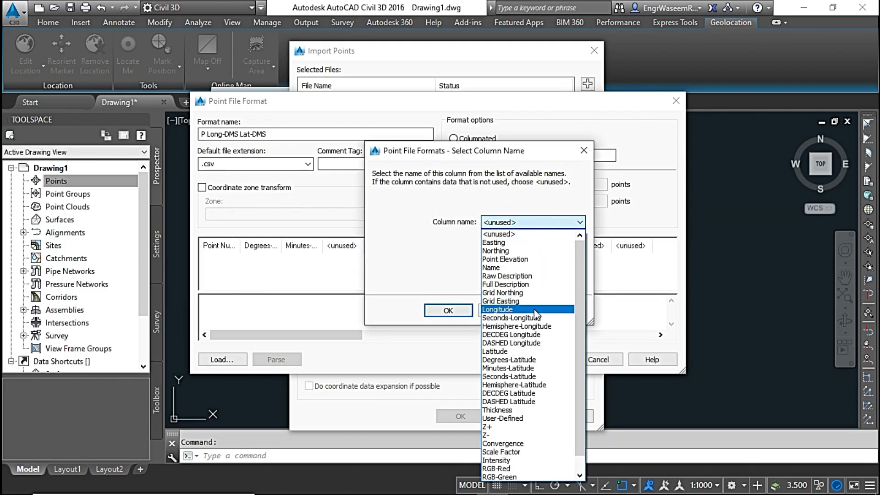
click(537, 317)
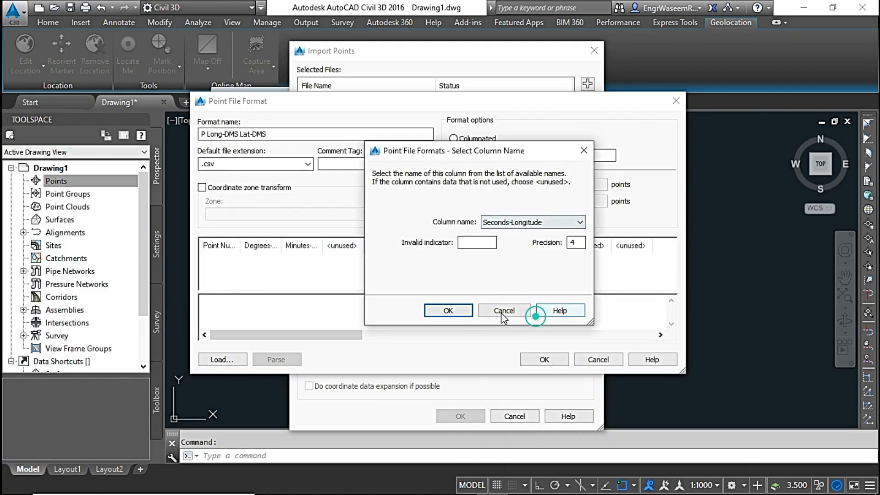
click(460, 306)
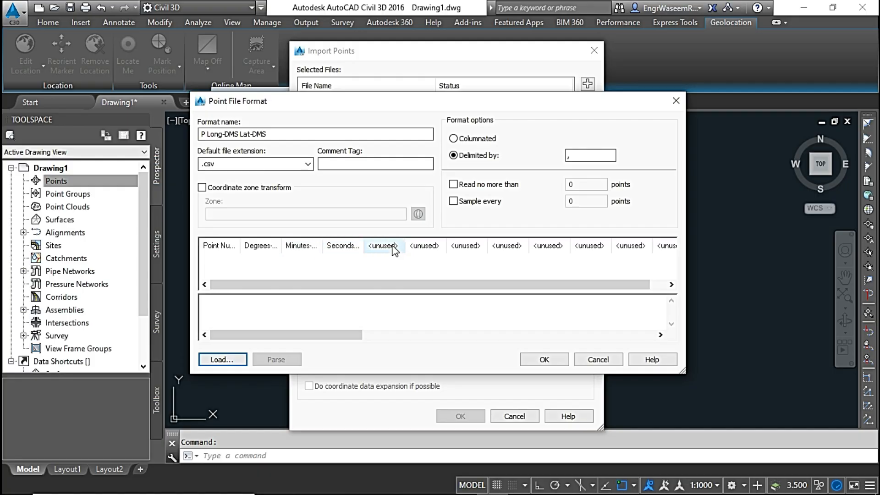
Assign Degrees-Latitude, Minutes-Latitude and Seconds-Latitude to the fifth, sixth and seventh columns of the format.
click(393, 248)
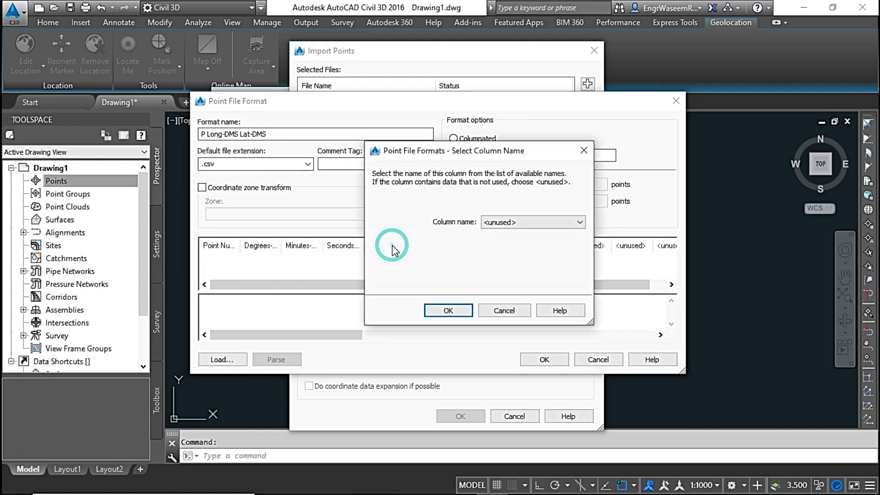
click(531, 222)
click(528, 351)
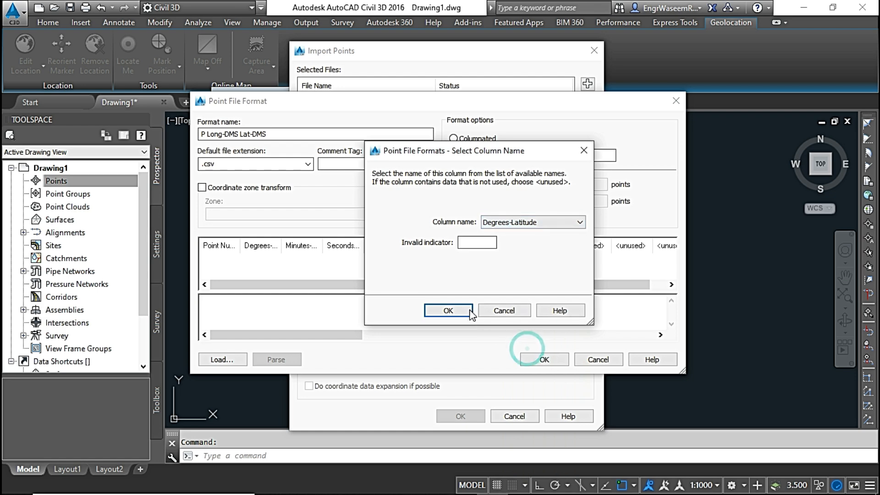
click(449, 310)
click(424, 246)
click(532, 222)
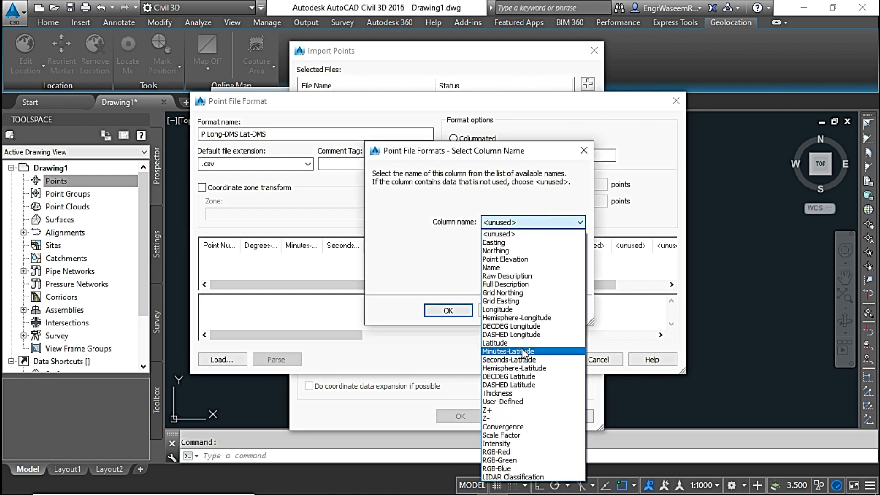
click(522, 352)
click(448, 311)
click(464, 247)
click(532, 221)
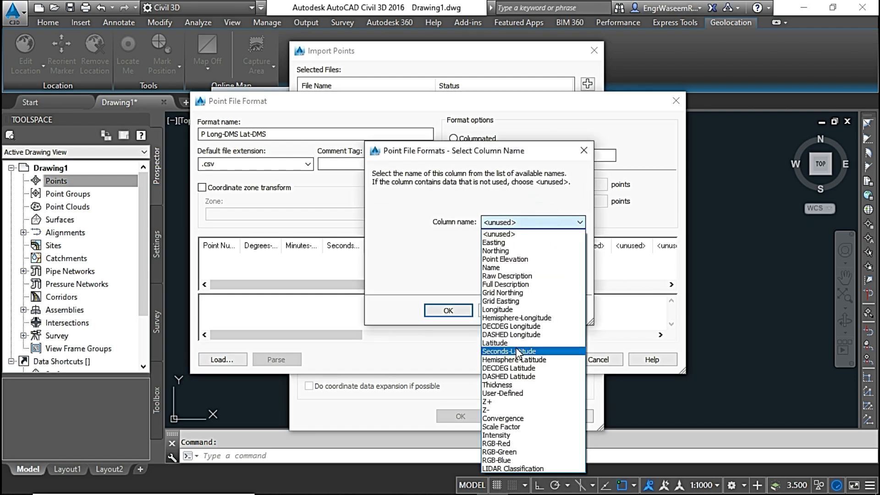
click(518, 352)
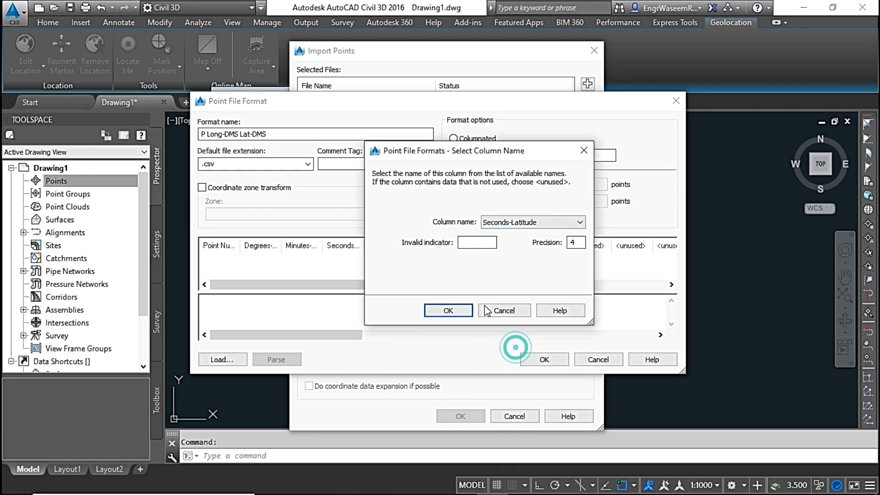
click(449, 311)
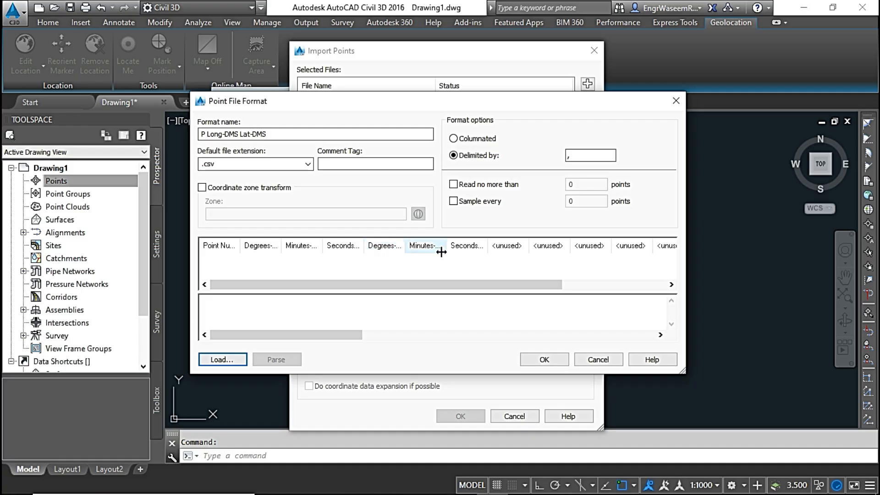
Save the P Long-DMS Lat-DMS format and return from the Point File Formats list to the Import Points dialog.
click(535, 361)
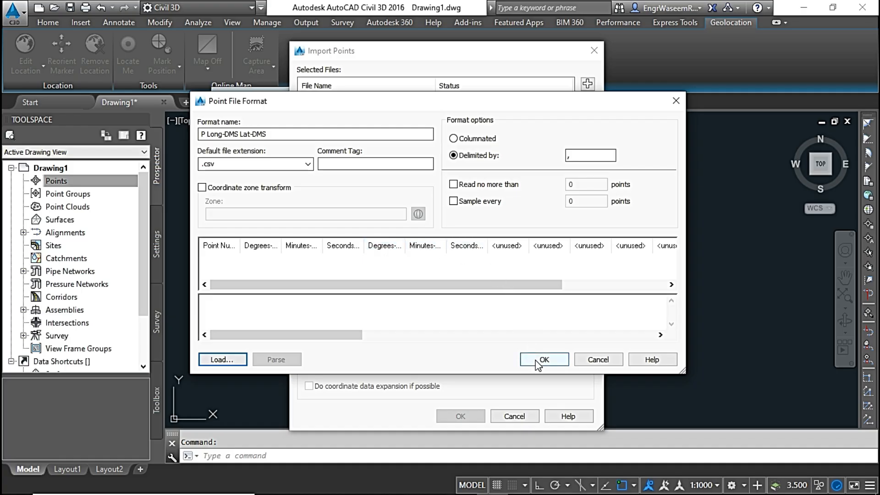
click(318, 219)
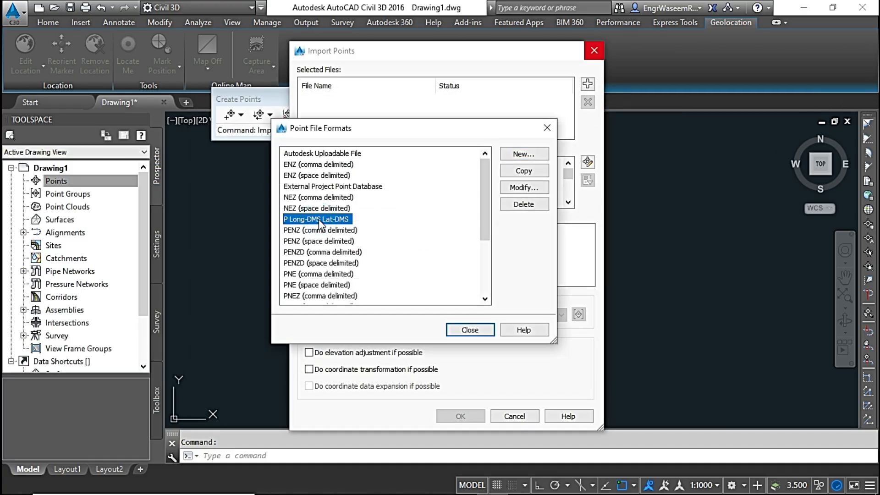
click(470, 330)
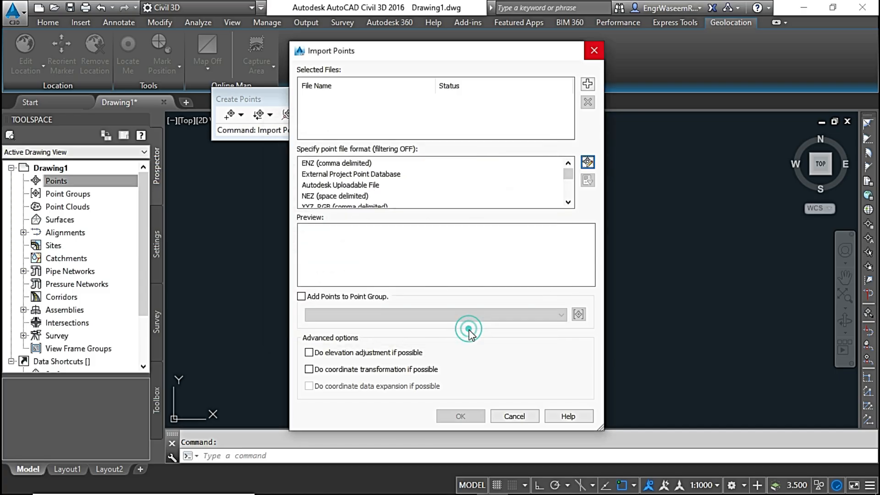
Add the Long Lat DMS .csv file from the Lat Long Points folder as the source file for the import.
click(589, 84)
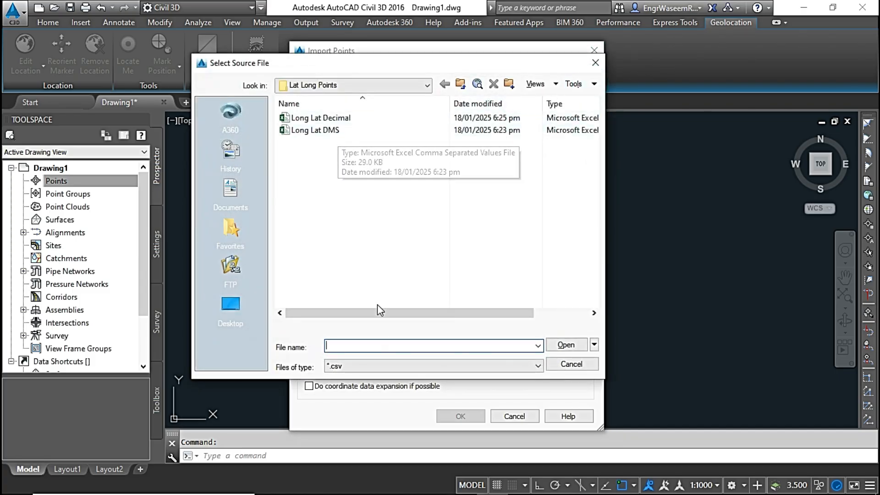
click(389, 367)
click(386, 369)
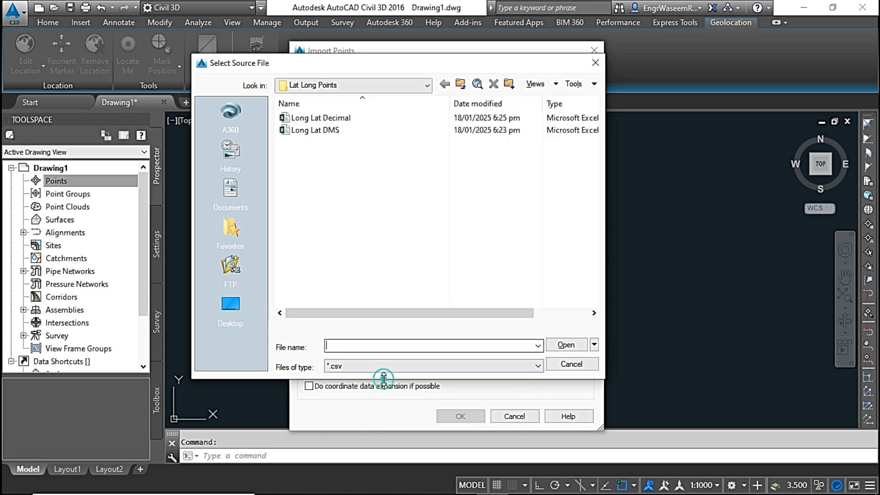
click(333, 131)
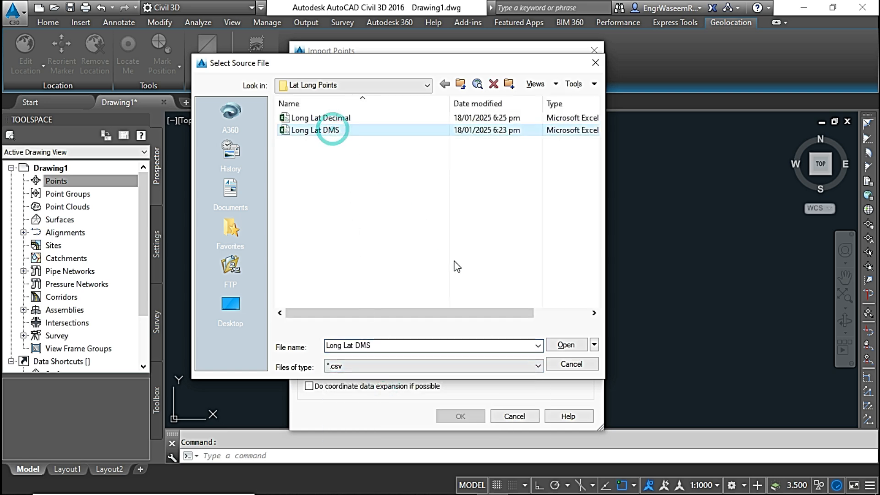
click(567, 345)
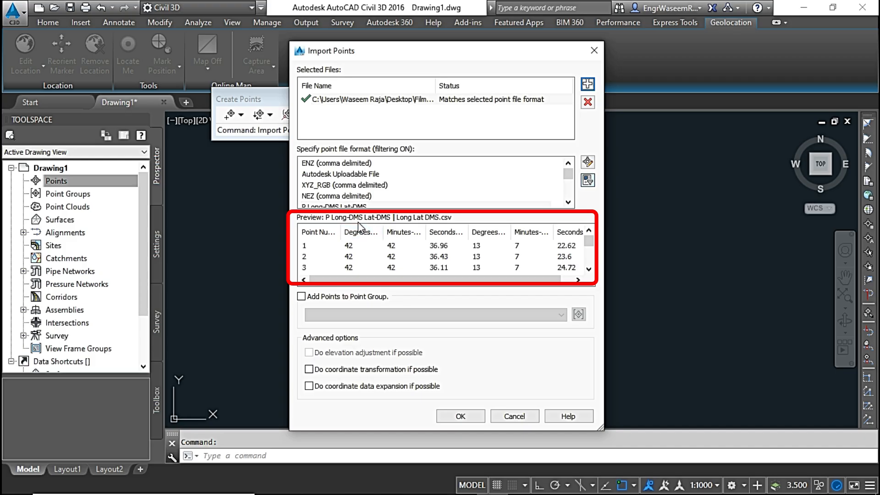
click(301, 297)
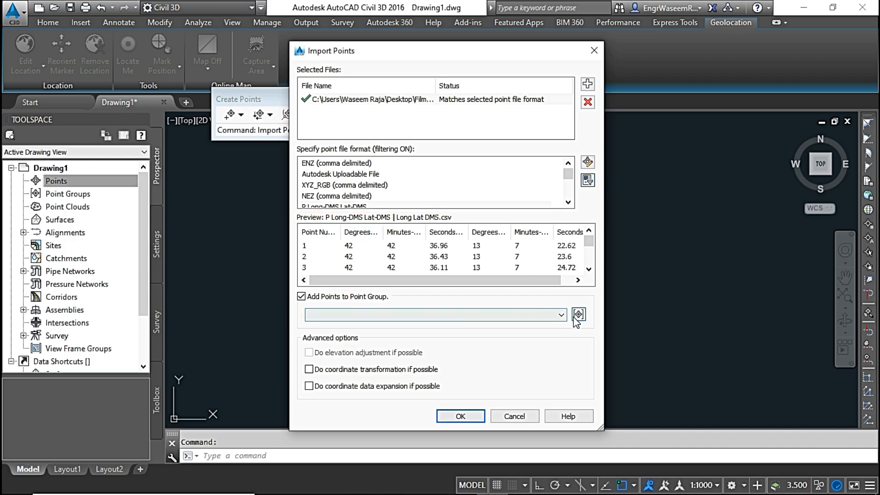
click(579, 315)
click(362, 274)
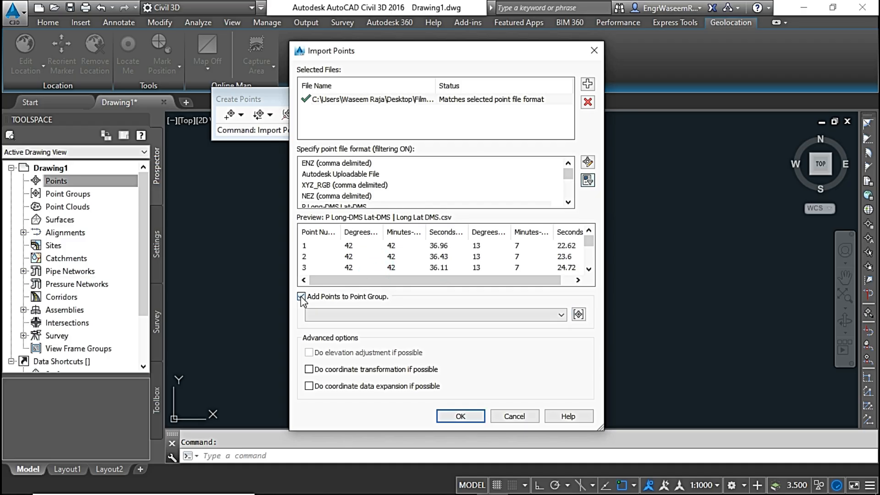
click(301, 296)
Import the points from Long Lat DMS.csv into the drawing without adding them to a point group.
click(460, 417)
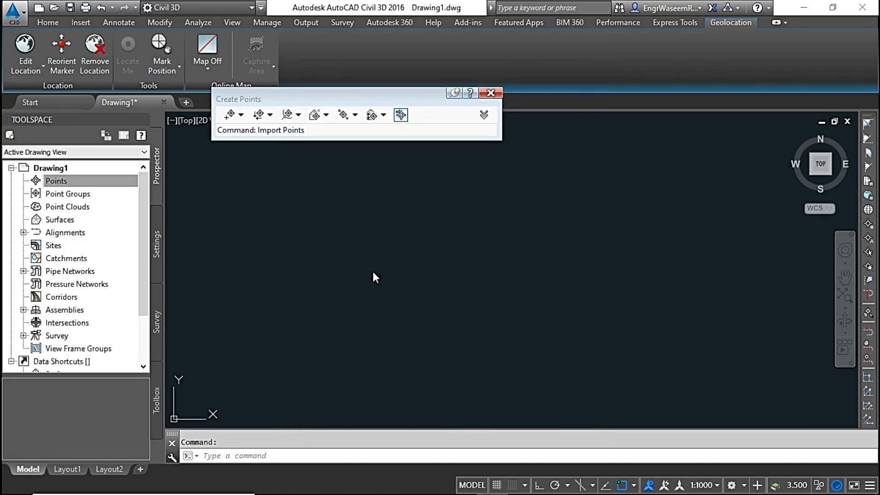
Zoom to the drawing extents to display the imported points and close the Create Points toolbar.
click(268, 457)
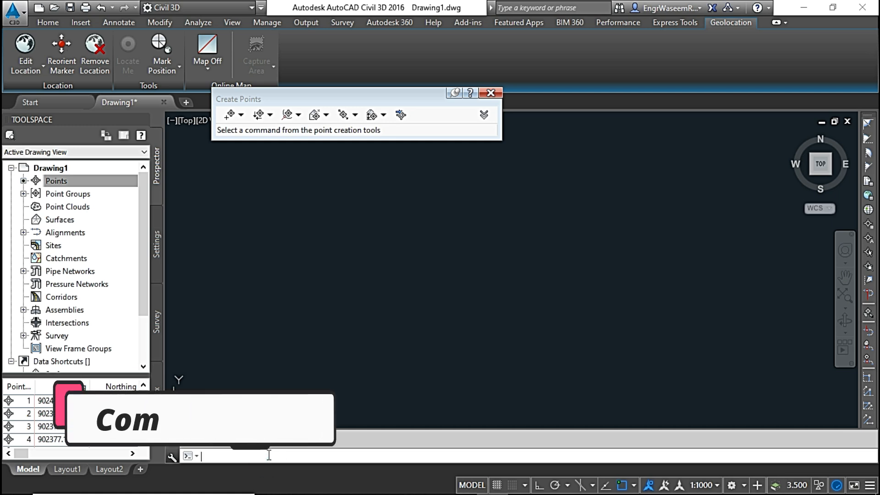
text(z)
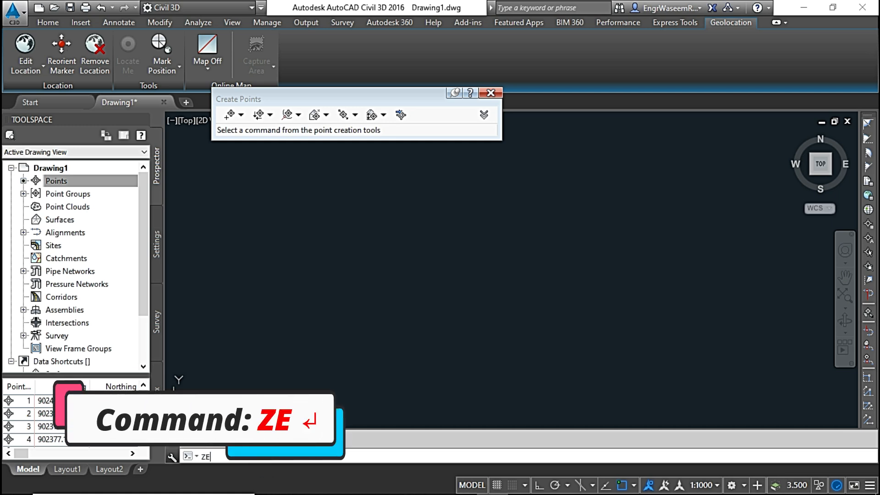
text(e)
key(Return)
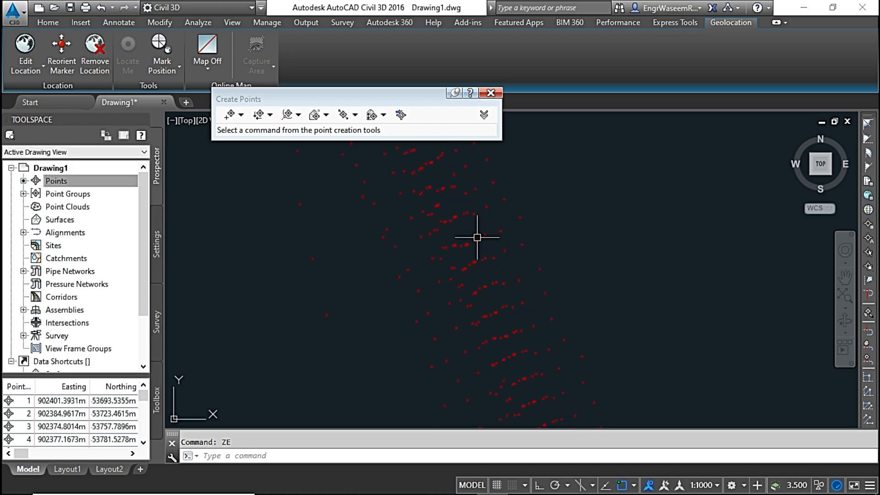
scroll(472, 241, down, 1)
scroll(472, 241, up, 4)
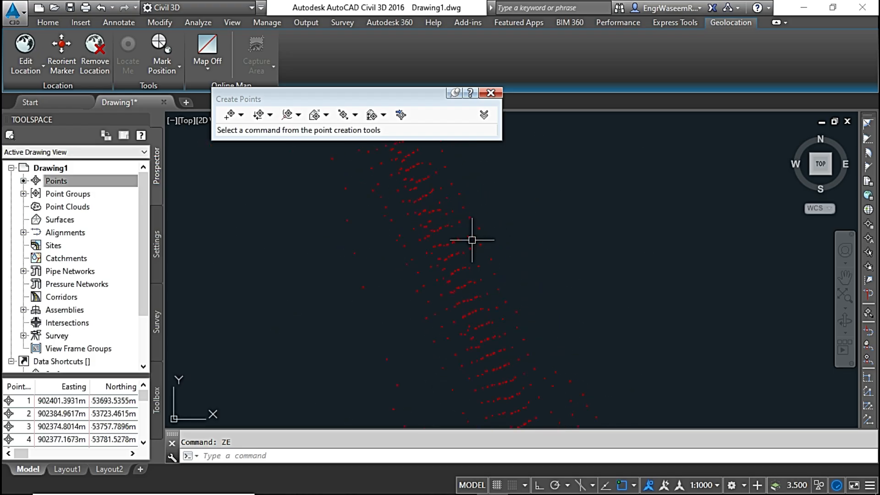
click(490, 93)
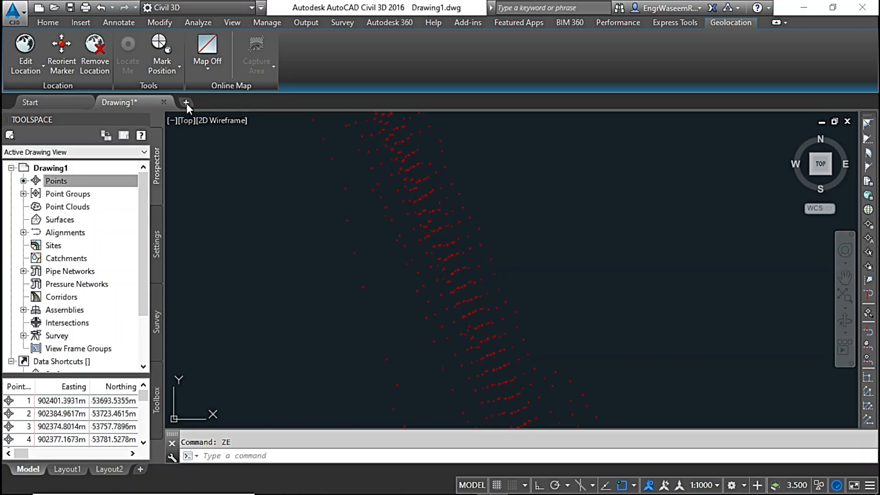
Start a new drawing and open its drawing settings for editing.
click(186, 103)
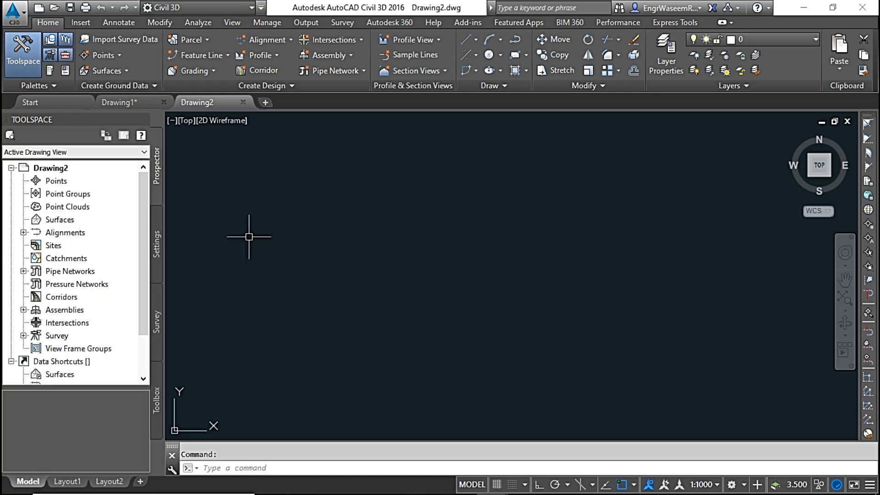
click(156, 243)
click(64, 169)
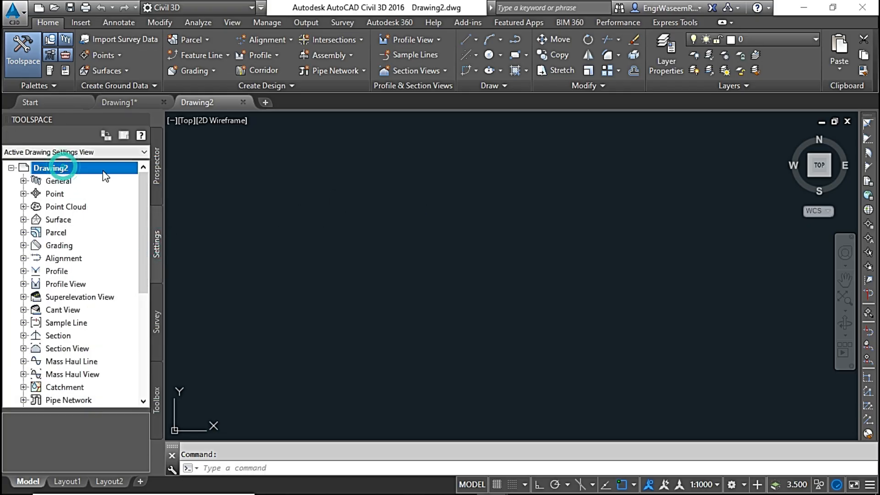
drag(204, 188, 181, 221)
click(160, 246)
right_click(72, 169)
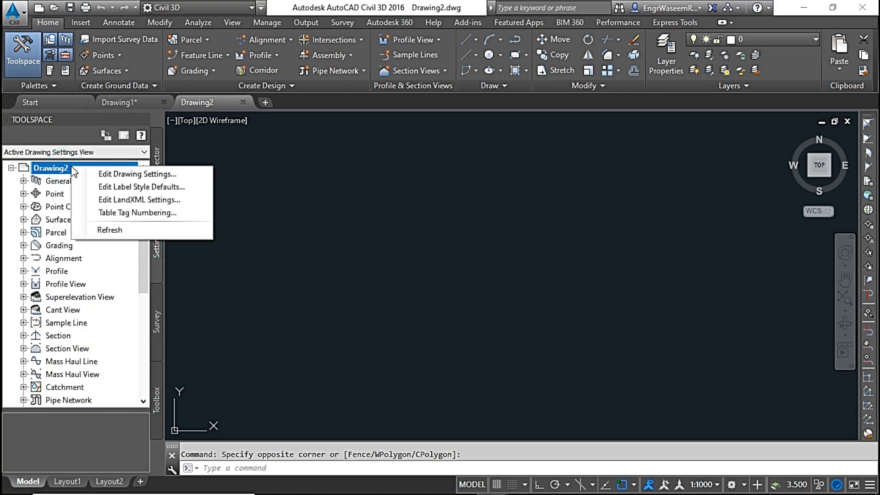
click(119, 175)
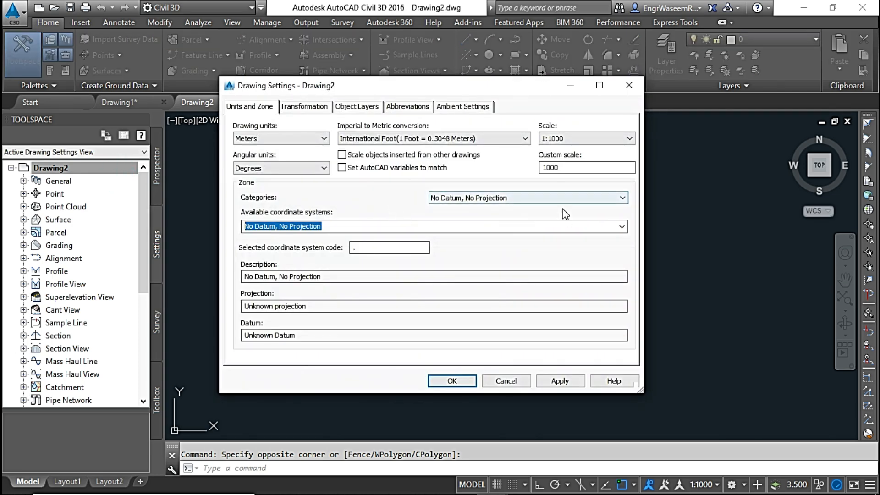
Set the drawing zone to category UTM, WGS84 Datum with coordinate system UTM-WGS 1984 datum, Zone 37 North, Meter.
click(565, 198)
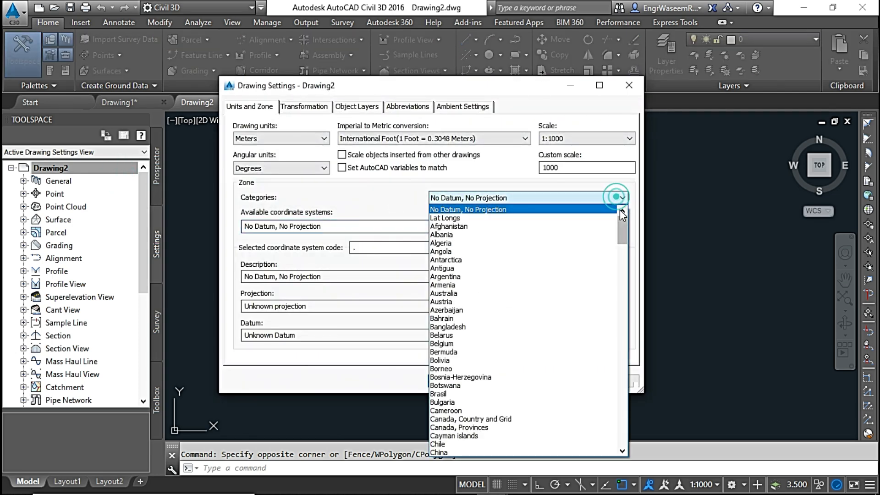
drag(620, 210, 618, 428)
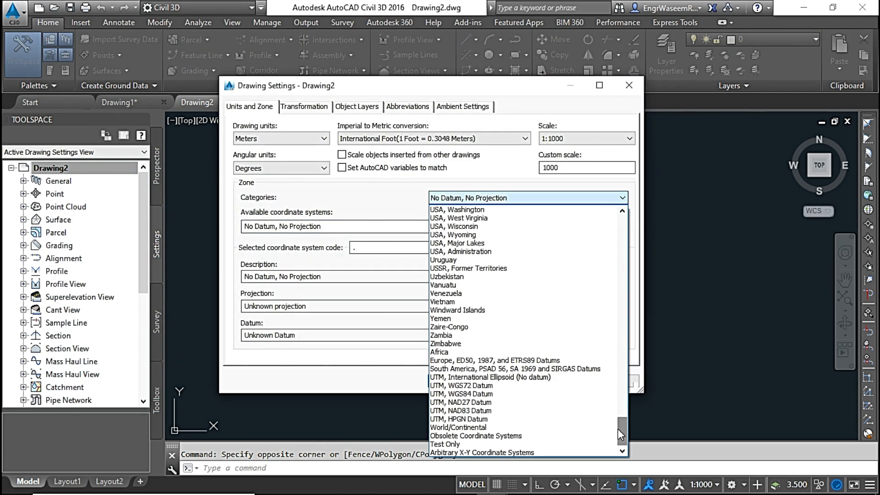
click(536, 390)
click(620, 227)
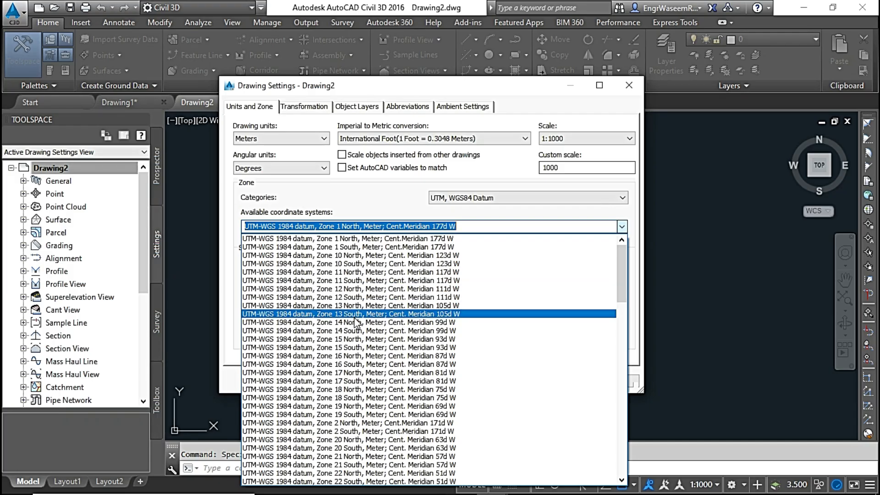
scroll(358, 323, down, 5)
scroll(357, 326, down, 8)
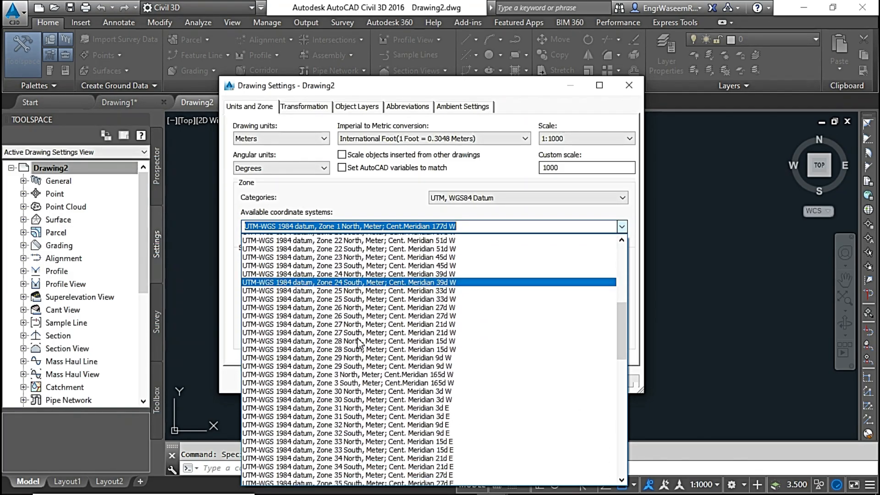
scroll(358, 331, down, 3)
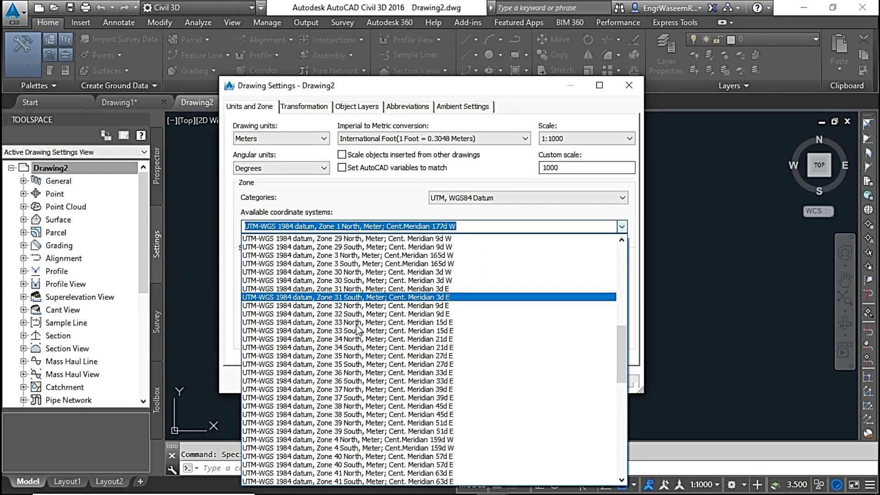
click(362, 340)
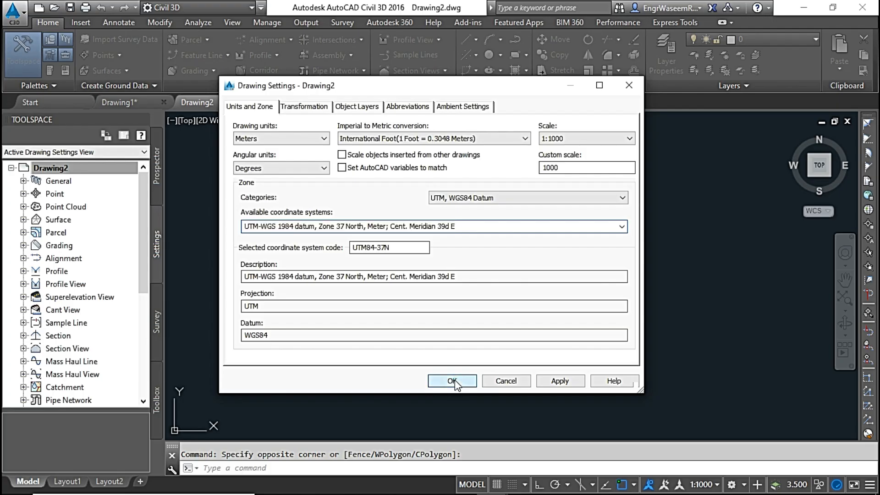
click(455, 380)
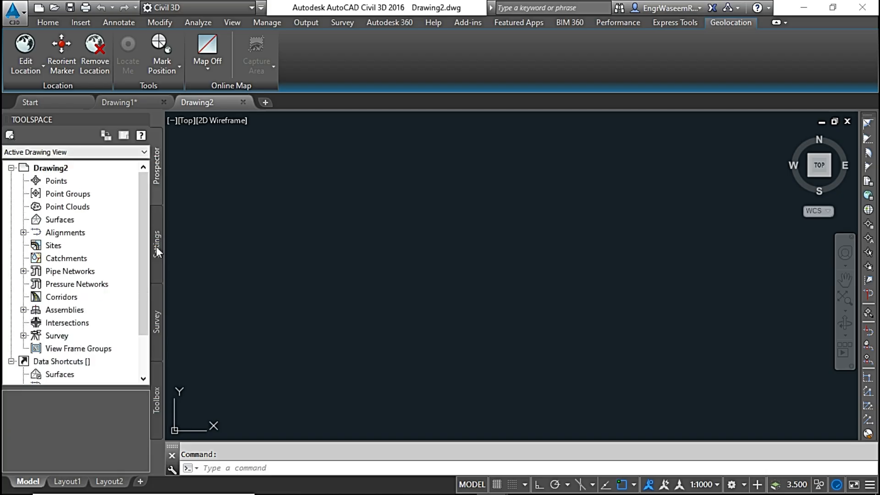
Create a new point file format of type User Point File from the drawing's point settings.
right_click(80, 181)
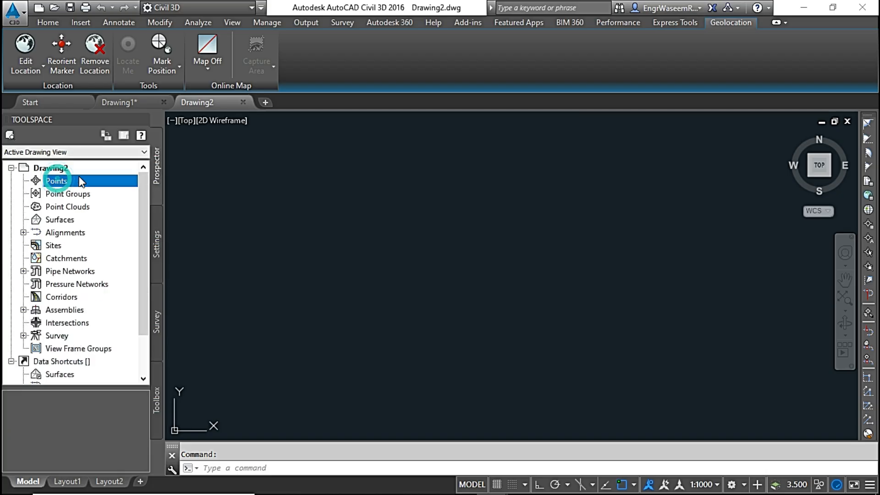
click(71, 180)
click(160, 237)
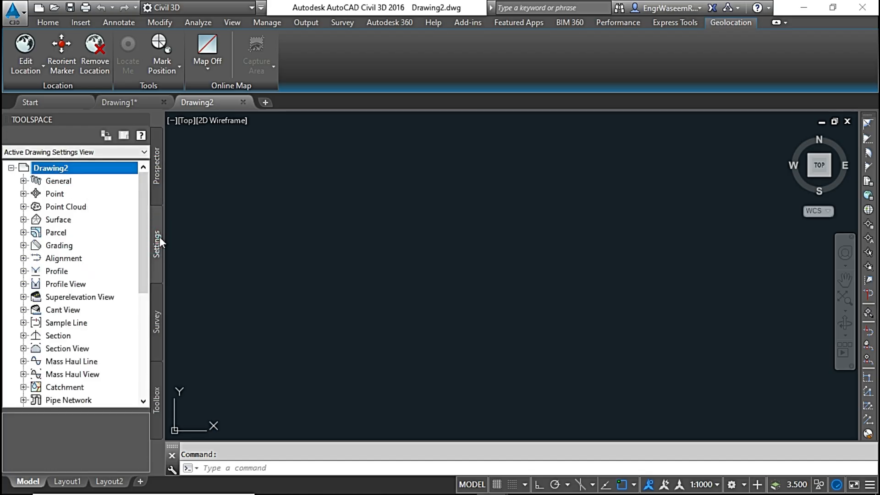
click(24, 194)
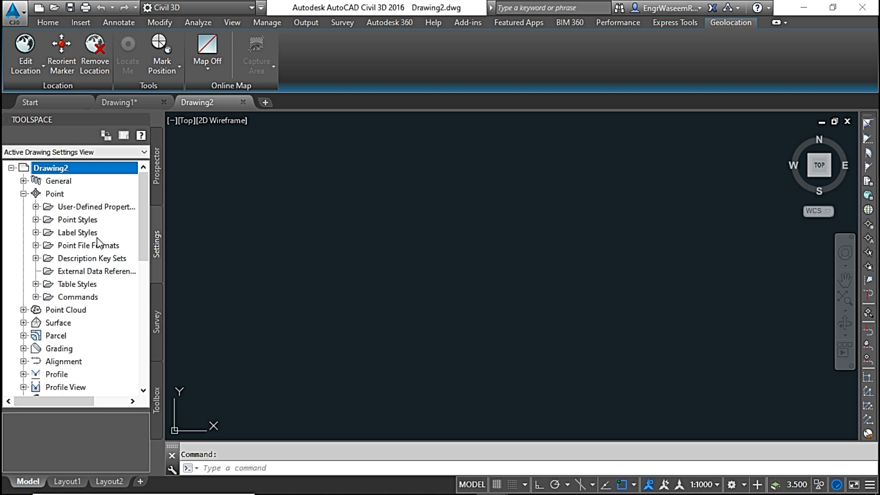
click(87, 248)
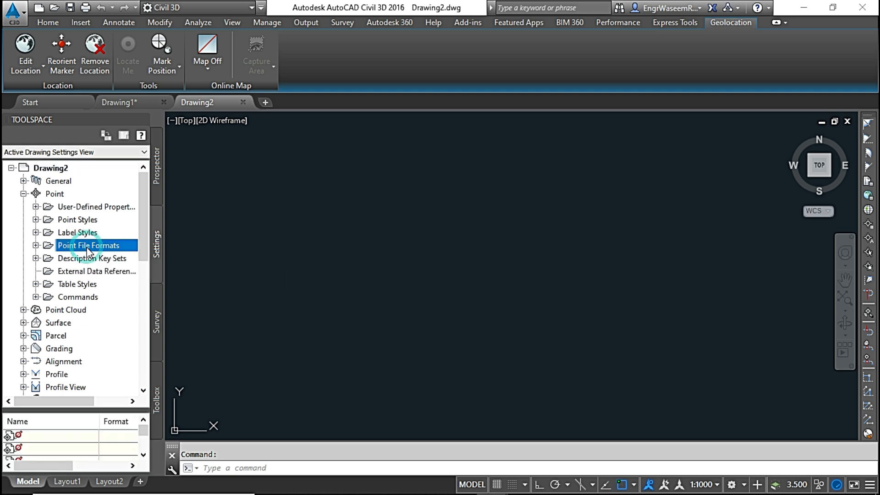
right_click(96, 247)
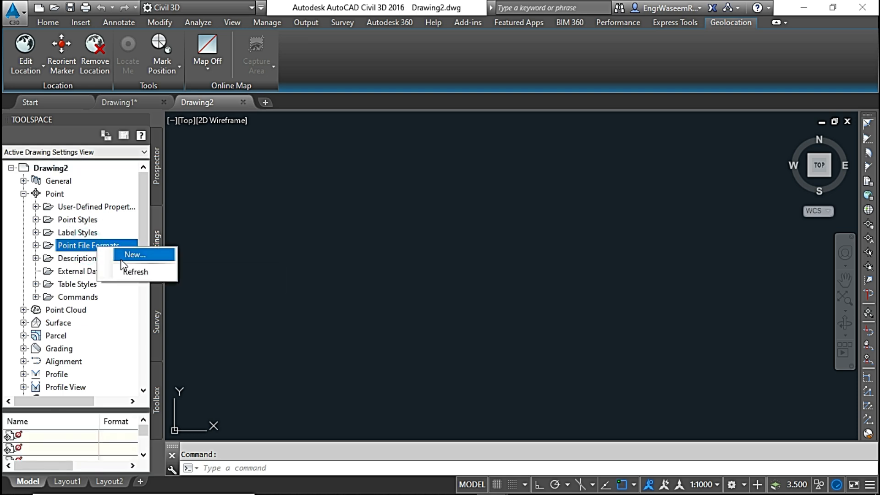
click(132, 258)
click(371, 226)
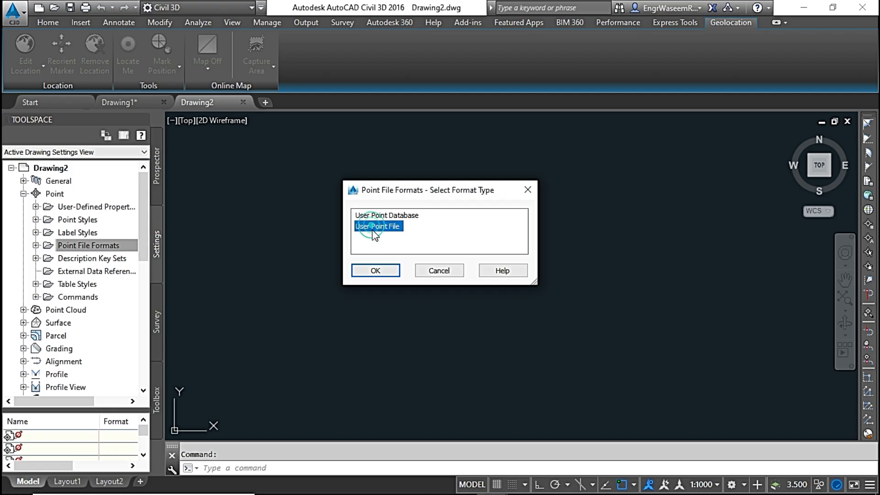
click(376, 271)
click(261, 135)
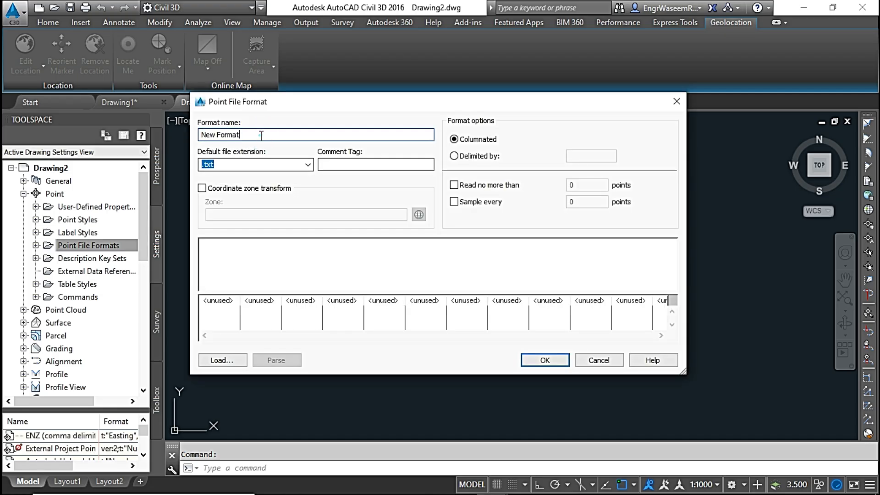
drag(261, 135, 203, 133)
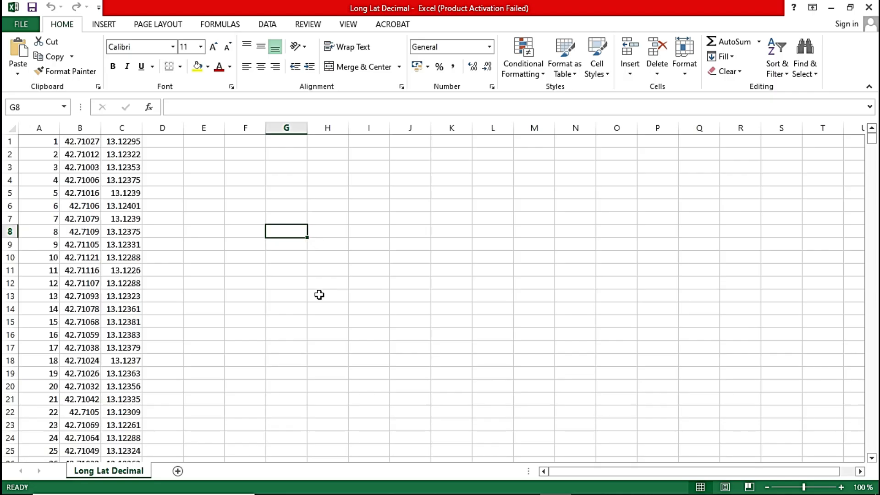
Switch to Excel and examine columns A, B and C of the Long Lat Decimal sheet for their order.
click(37, 127)
click(80, 126)
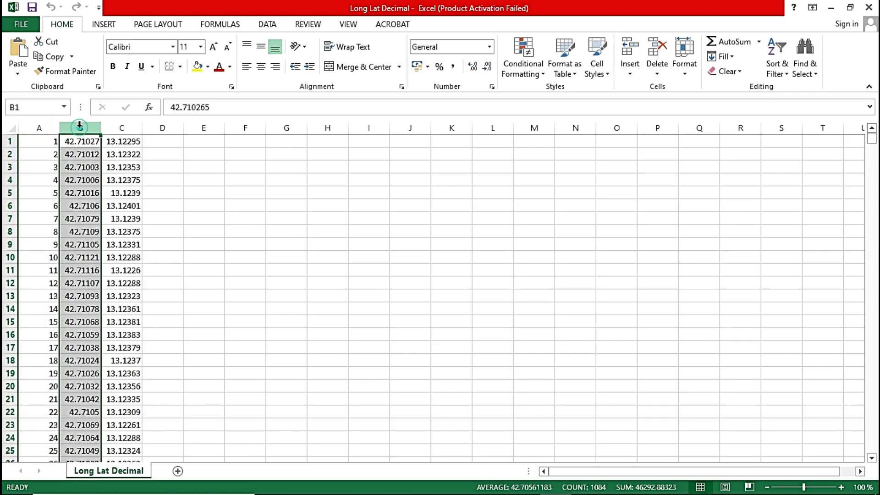
click(121, 127)
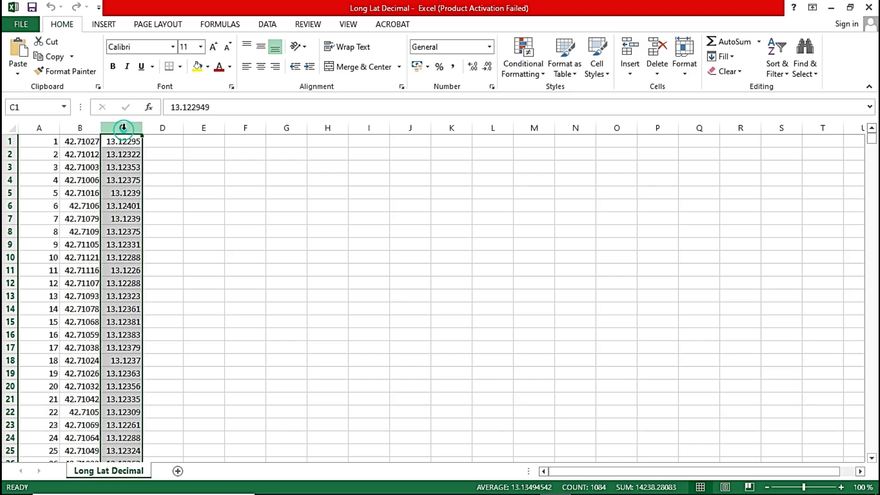
click(316, 216)
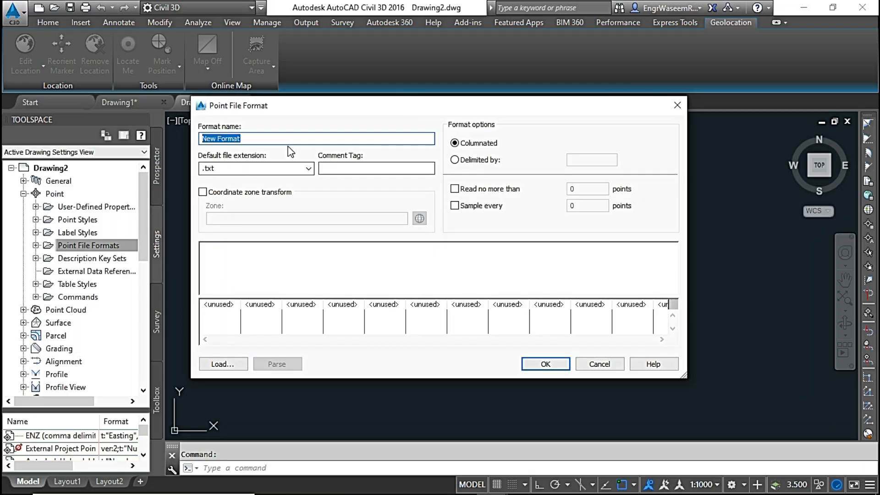
Back in Civil 3D, name the point file format PLongLat, with default extension .csv and comma as the delimiter.
click(278, 139)
drag(275, 137, 186, 140)
text(P)
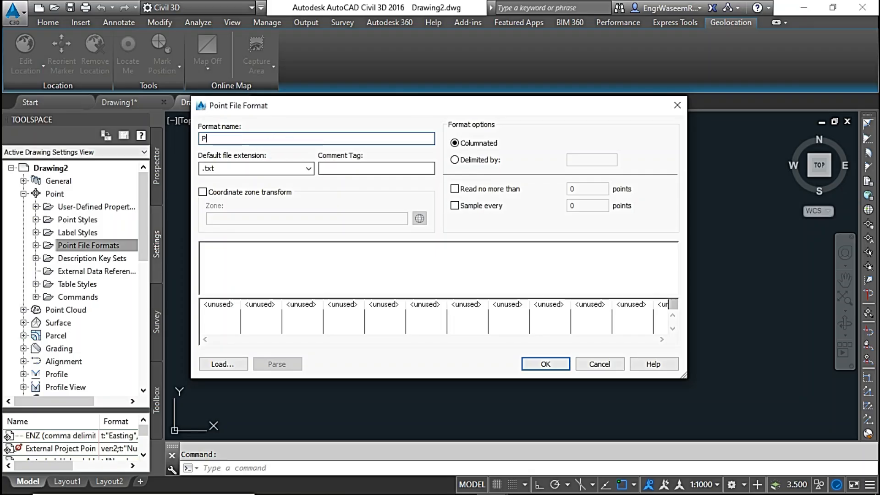
text(LongLat)
click(308, 168)
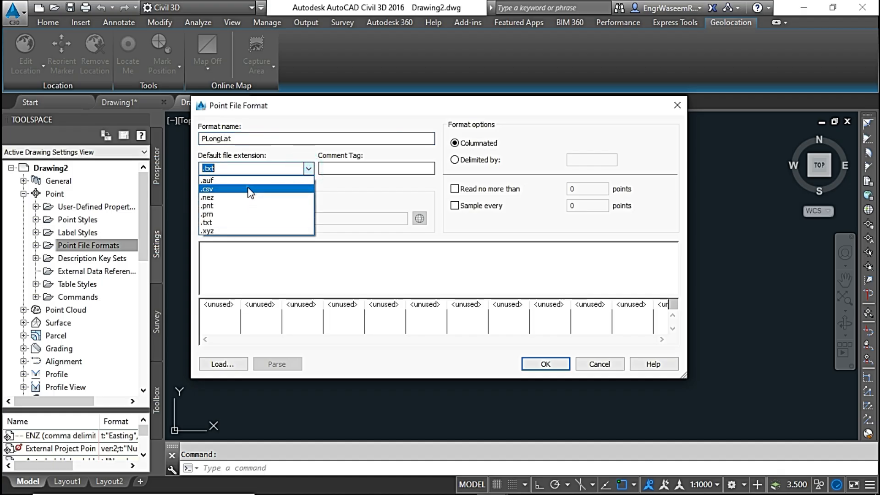
click(249, 189)
click(454, 159)
click(583, 160)
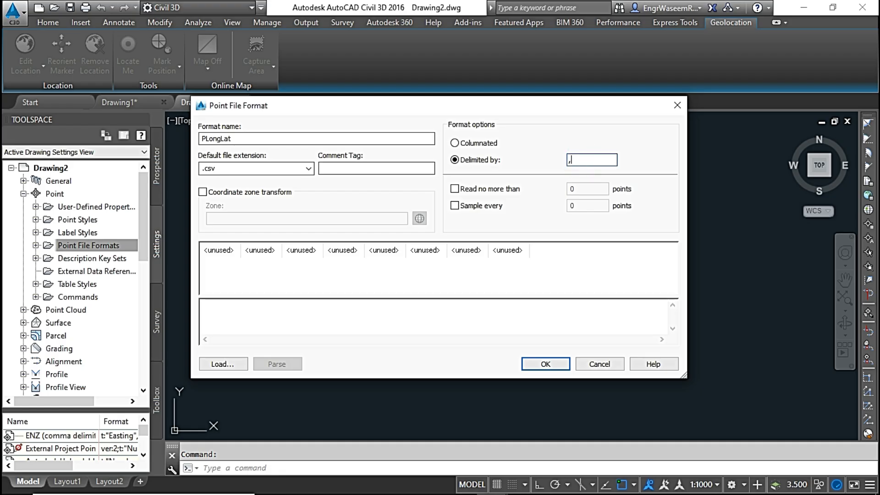
Assign Point Number to the first column of the PLongLat format.
click(221, 255)
click(528, 222)
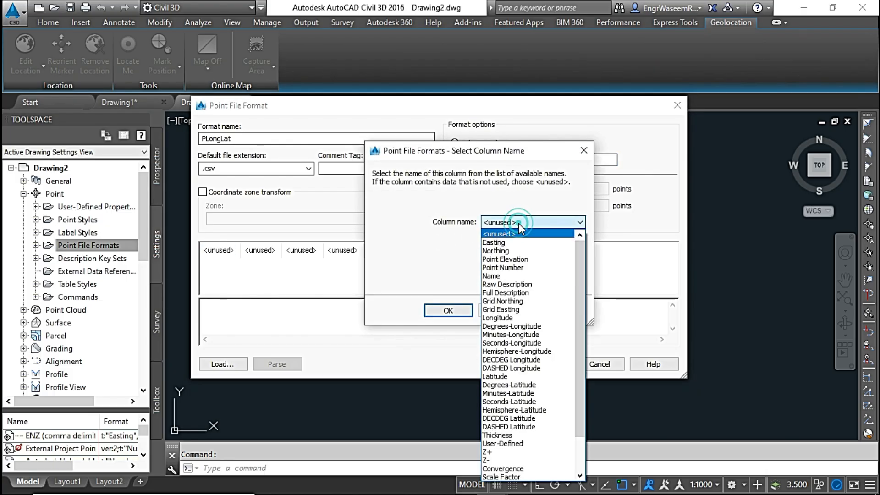
click(521, 267)
click(448, 310)
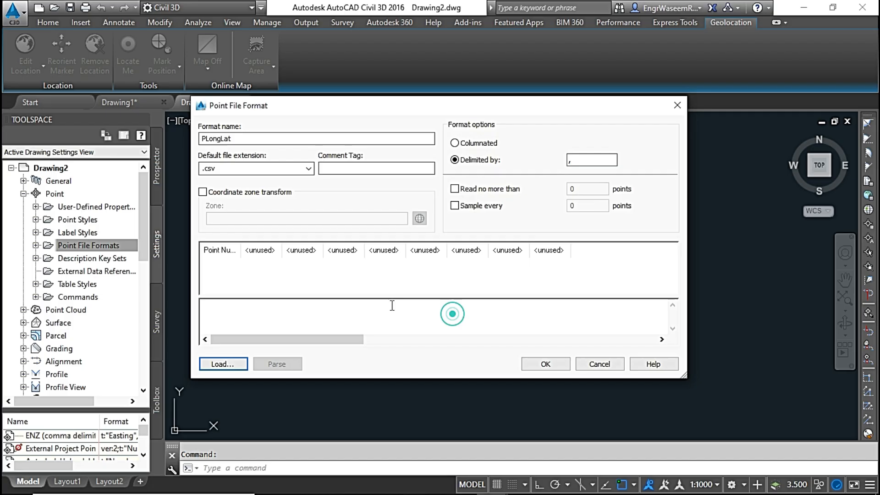
Assign DECDEG Longitude with a precision of 6 to the second column of the PLongLat format.
click(259, 251)
click(531, 222)
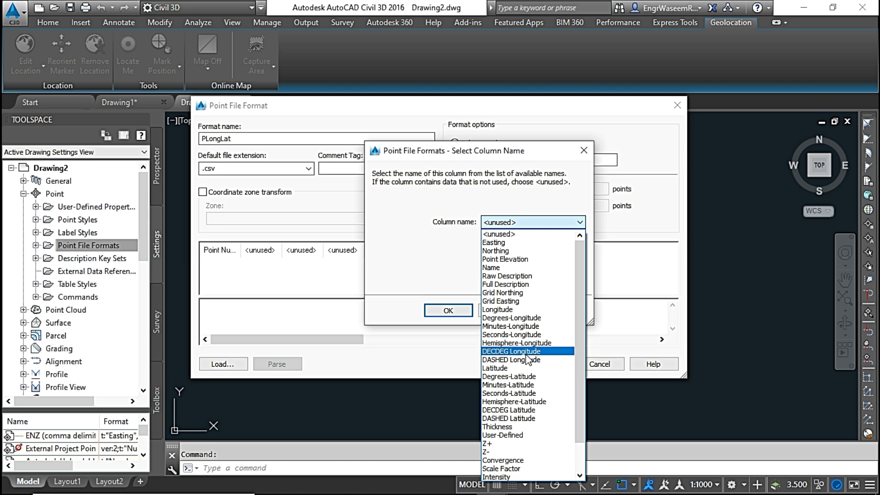
click(527, 354)
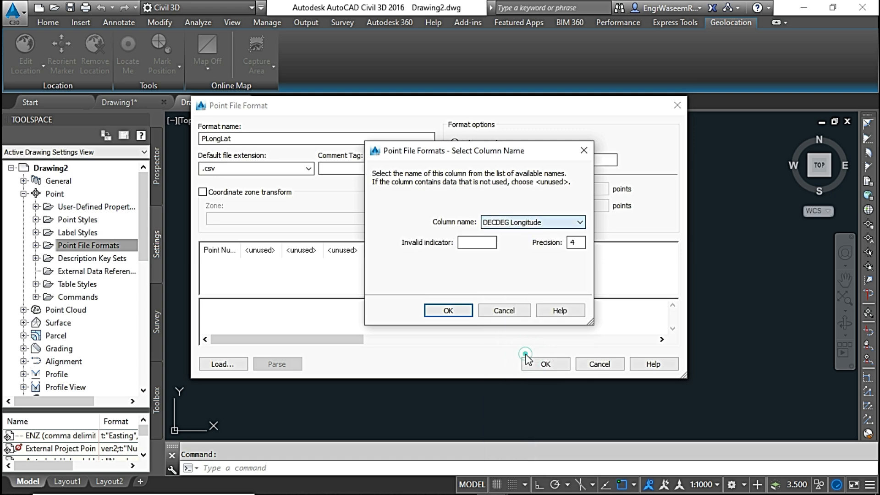
drag(582, 242, 568, 245)
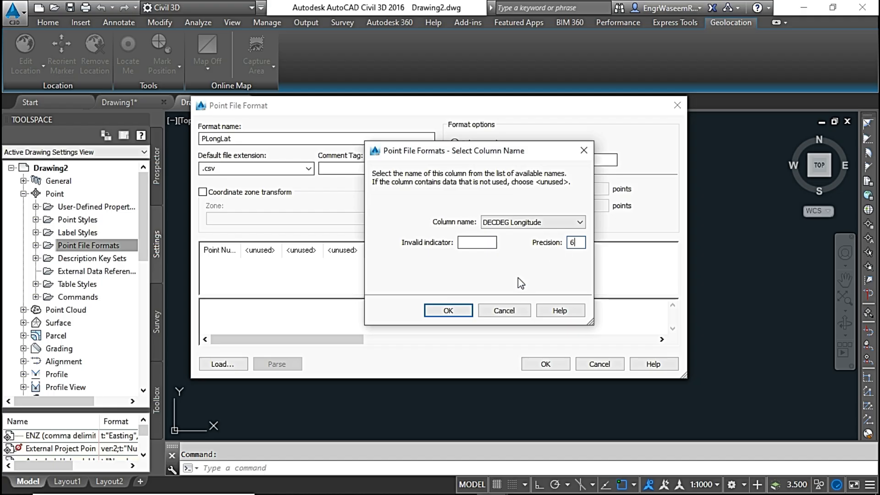
click(449, 310)
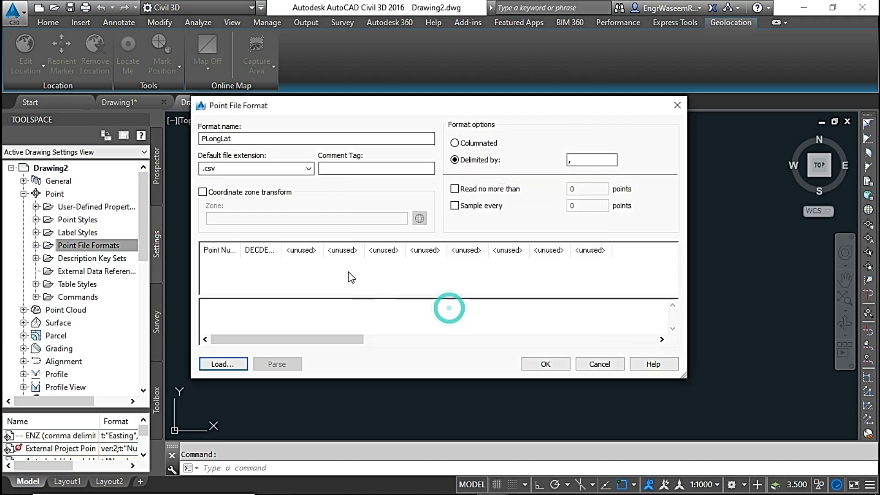
Assign DECDEG Latitude with a precision of 6 to the third column of the PLongLat format.
click(307, 253)
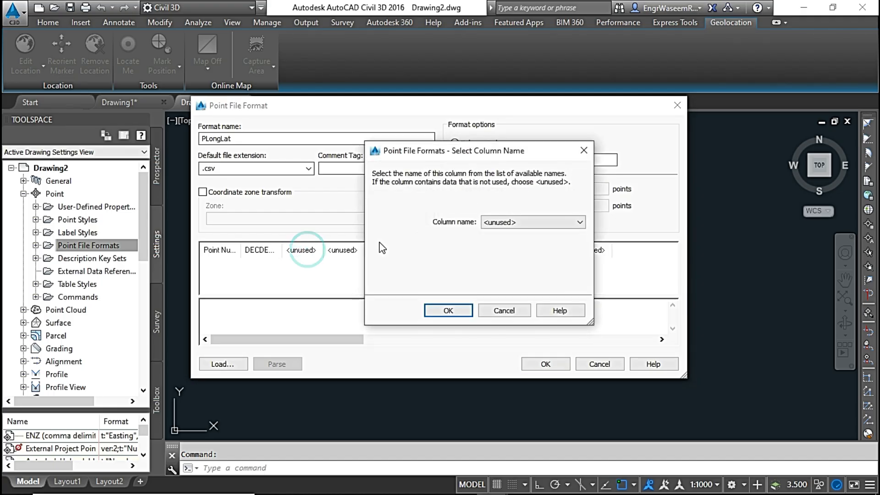
click(513, 224)
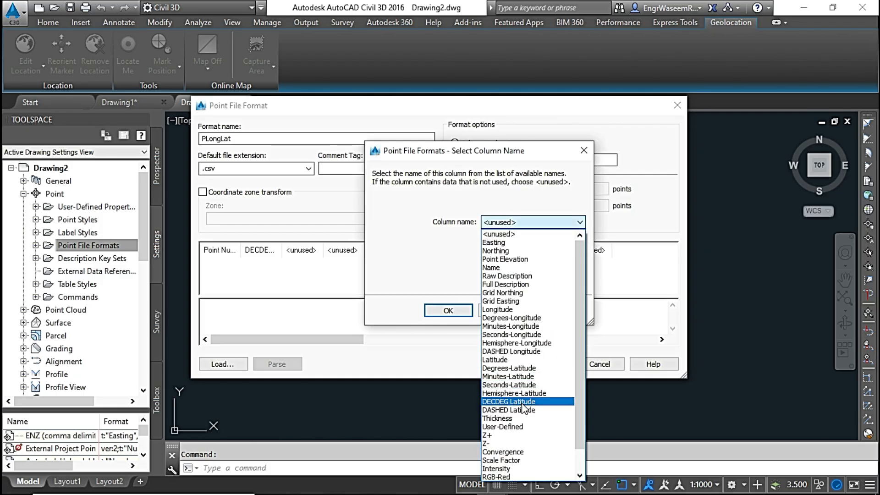
click(524, 402)
double_click(576, 242)
text(6)
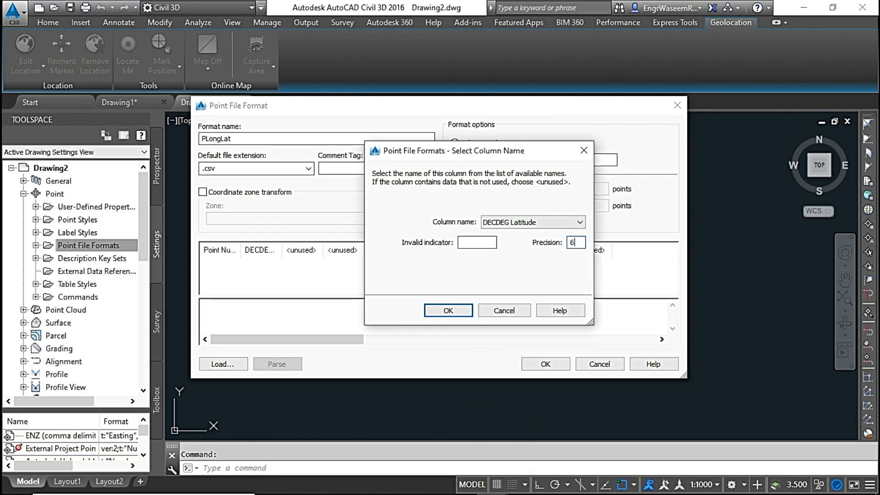
click(448, 310)
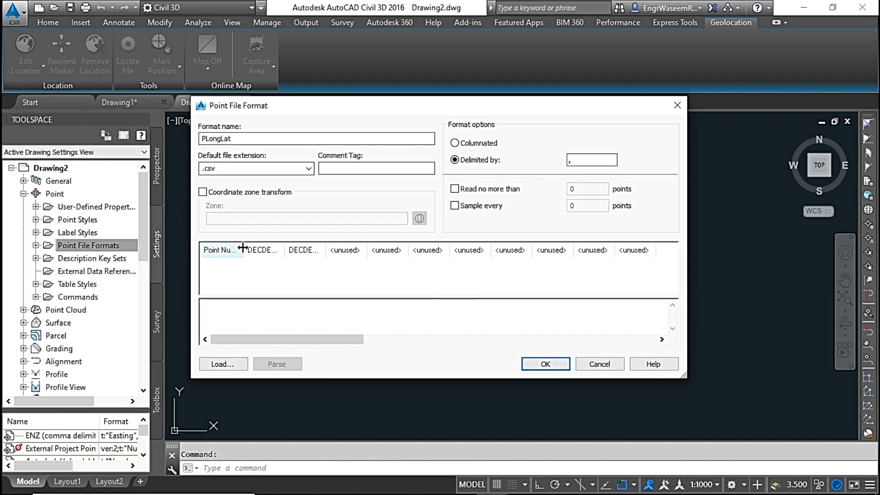
Widen the format's columns to show their full names, save PLongLat, and locate it among the drawing's point file formats.
drag(241, 250, 414, 249)
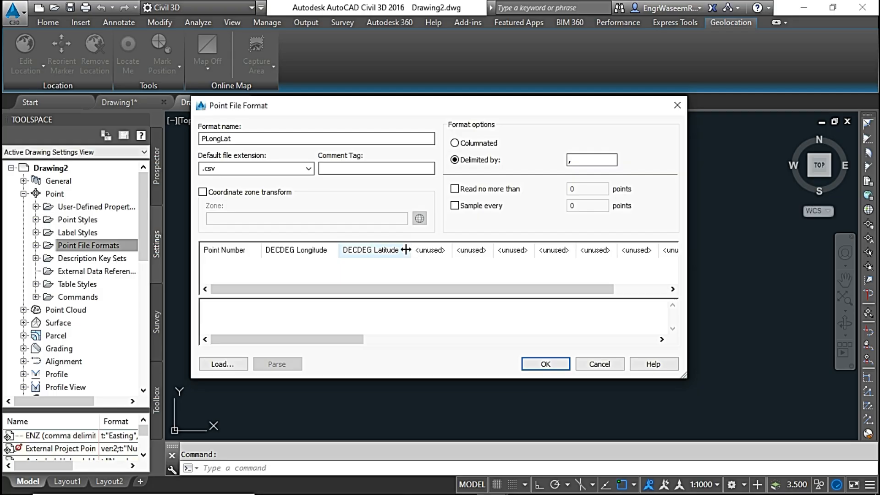
click(547, 364)
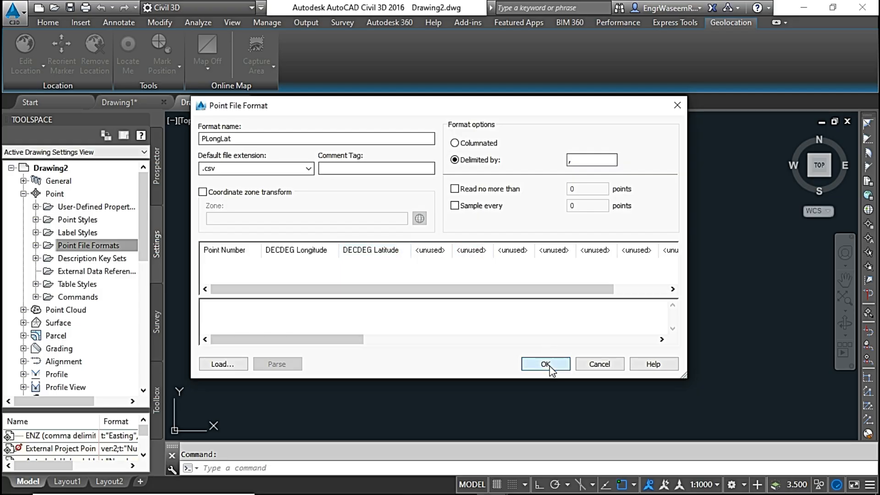
click(36, 245)
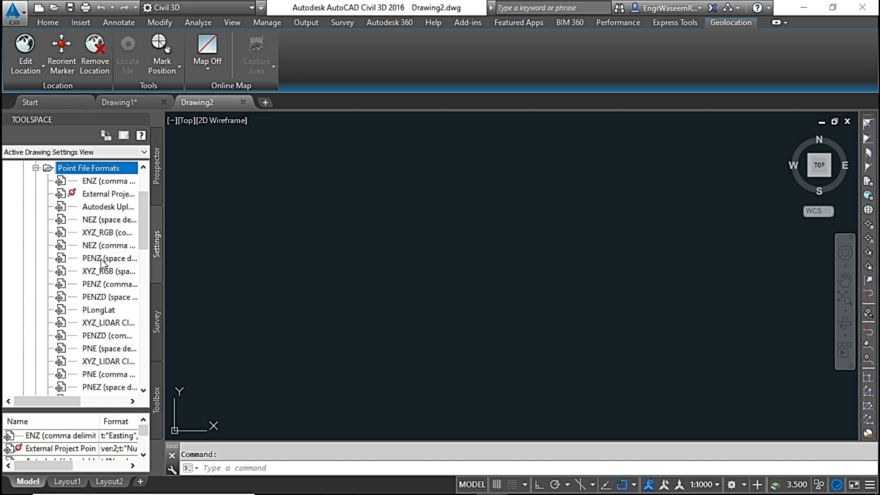
scroll(101, 250, down, 3)
click(97, 194)
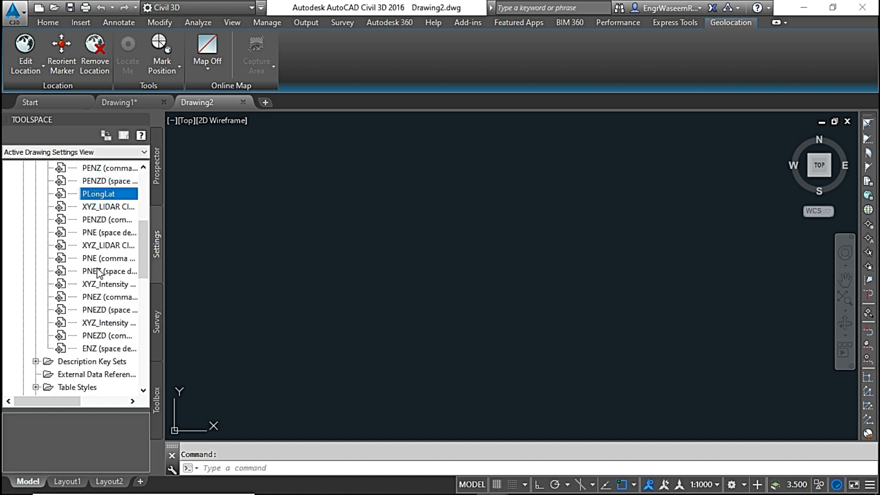
scroll(97, 268, up, 5)
Start a point import into Drawing2 and add the Long Lat Decimal .csv file from the Lat Long Points folder as its source.
click(157, 166)
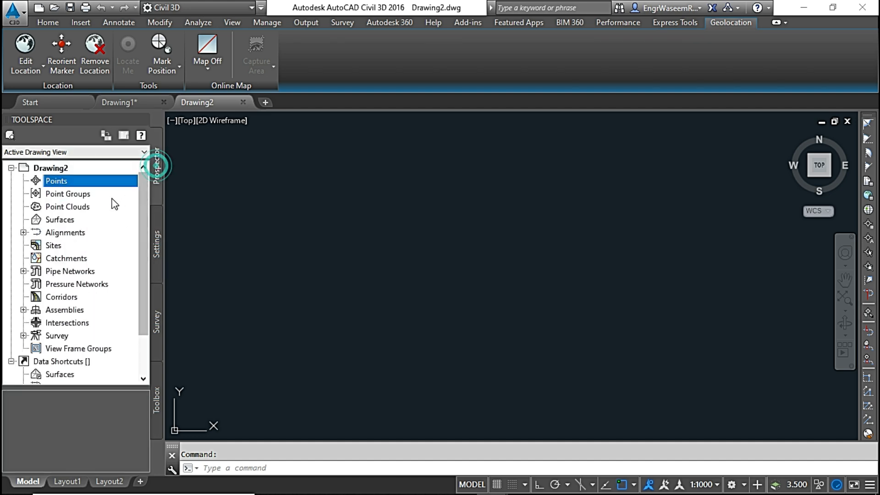
right_click(97, 187)
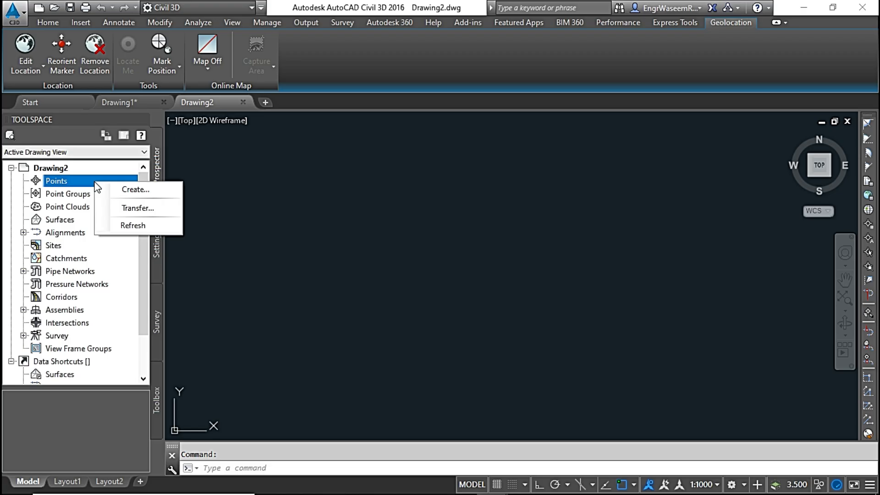
click(131, 189)
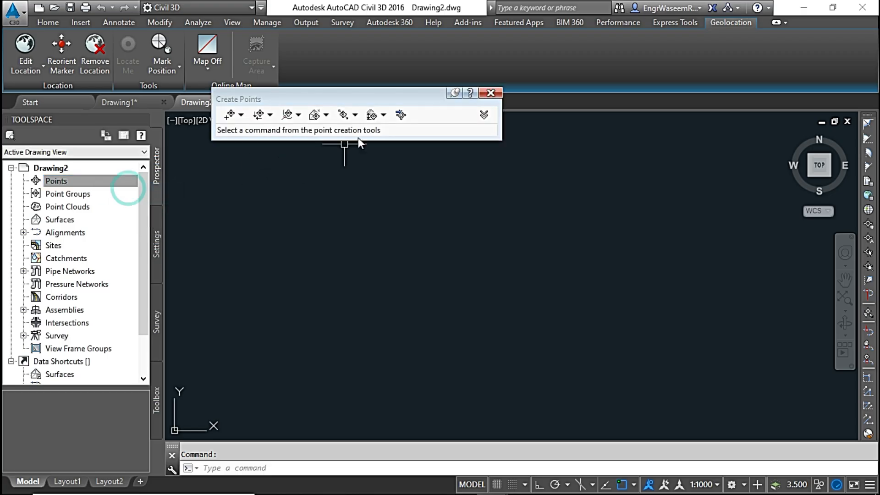
click(405, 118)
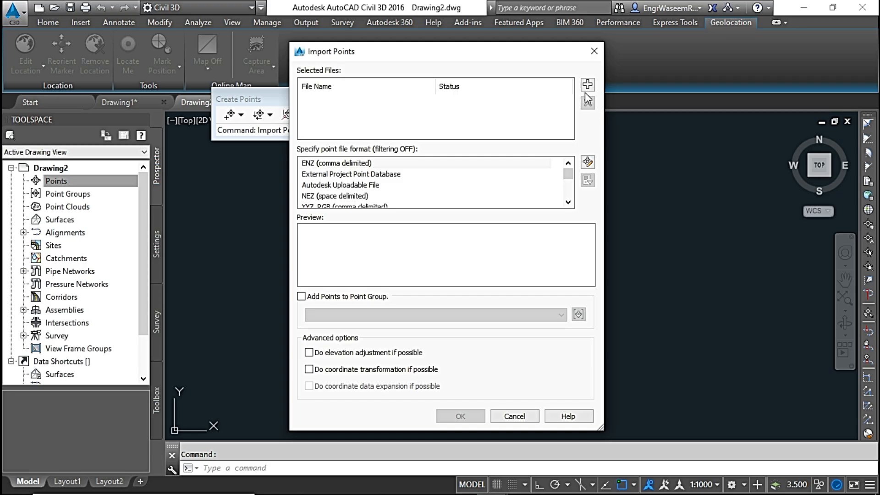
click(587, 86)
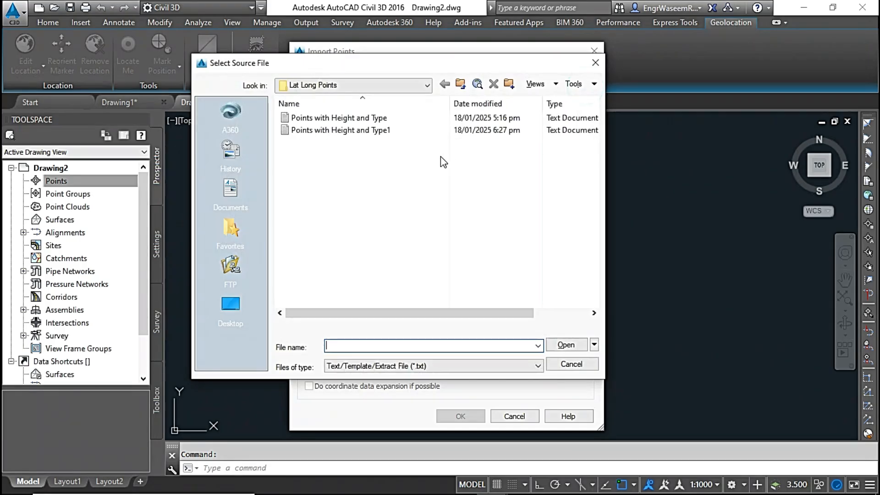
click(395, 366)
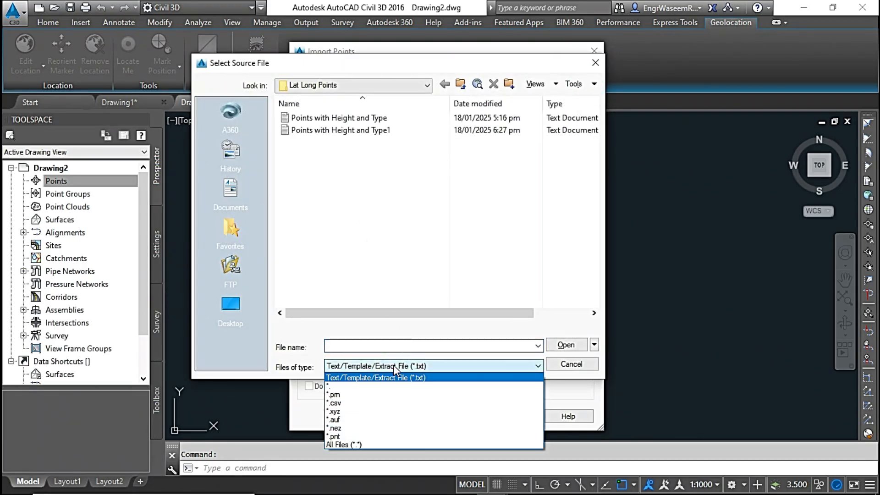
click(364, 403)
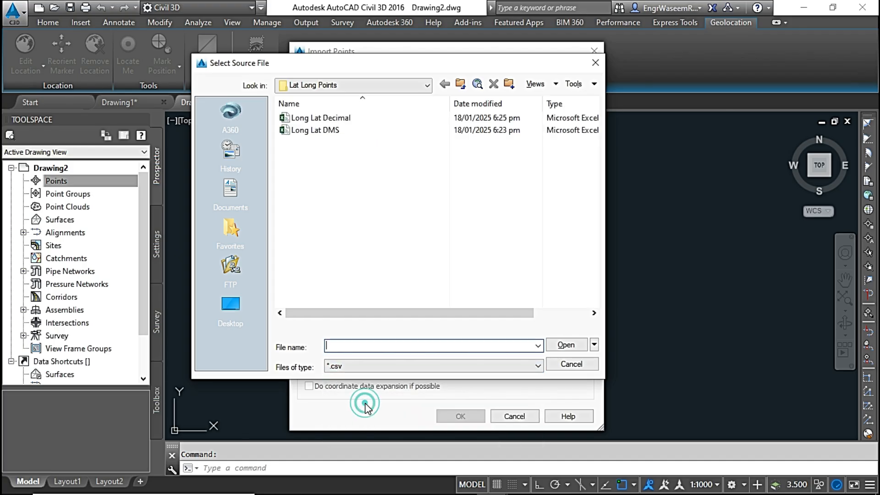
click(307, 122)
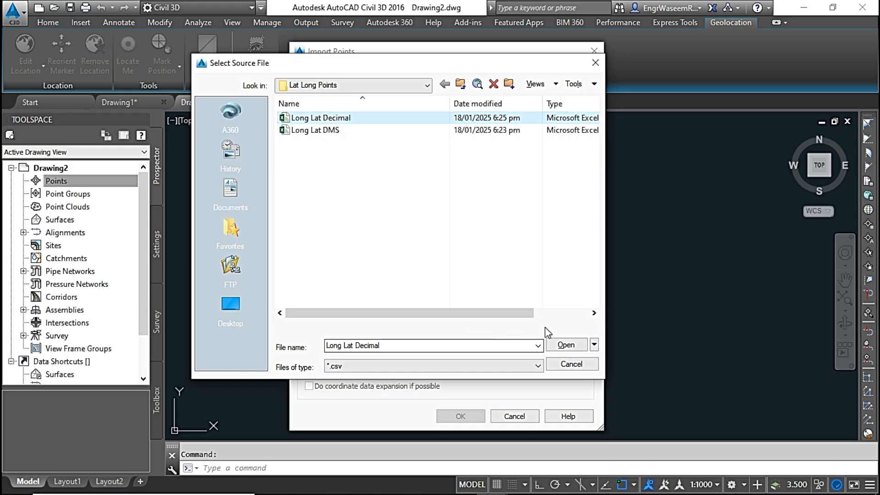
click(569, 345)
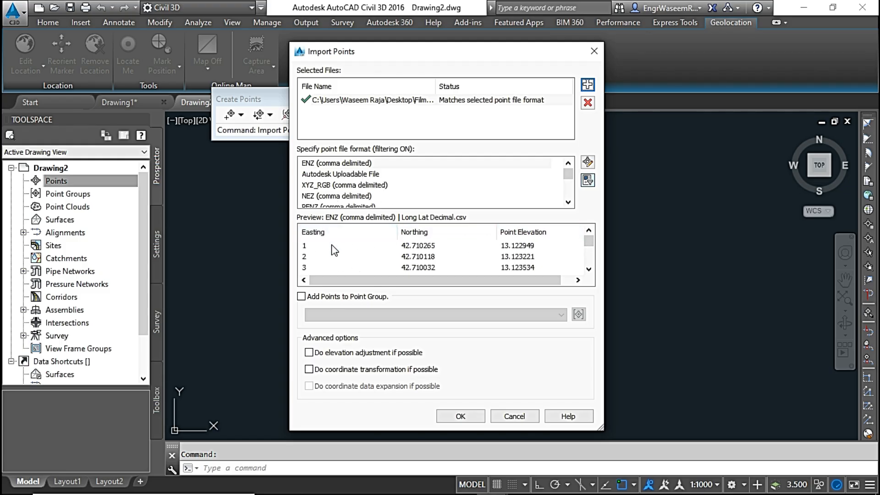
Import the file's points using the PLongLat format, without adding them to a point group, and zoom to their extents.
scroll(337, 178, down, 1)
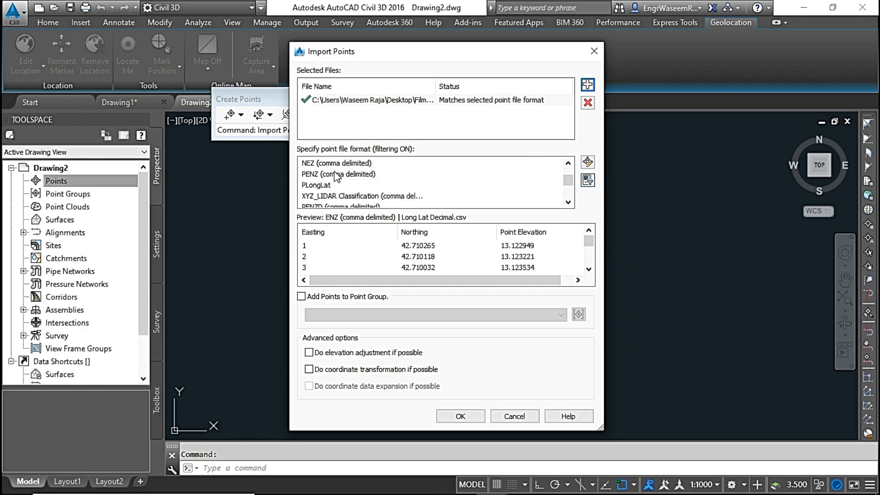
click(327, 185)
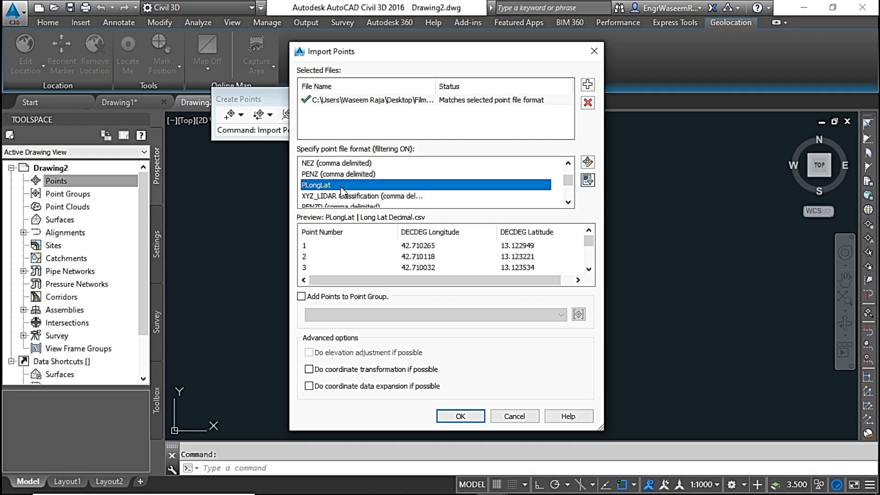
click(301, 297)
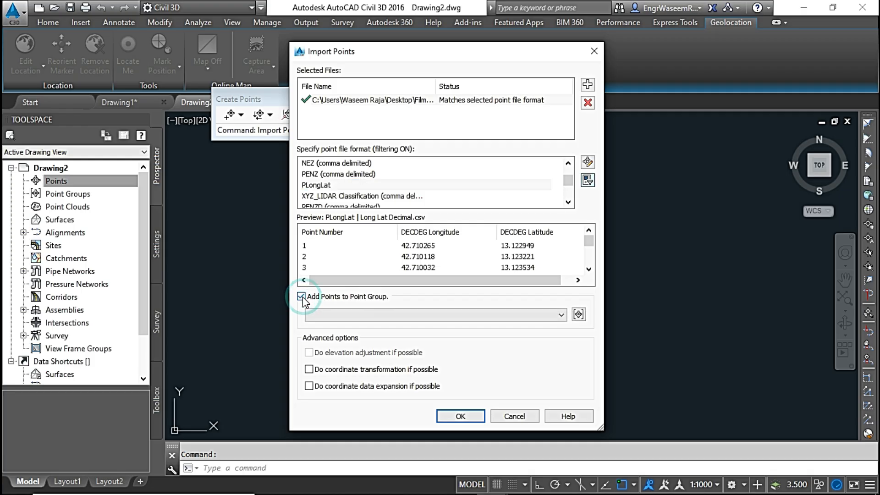
click(301, 297)
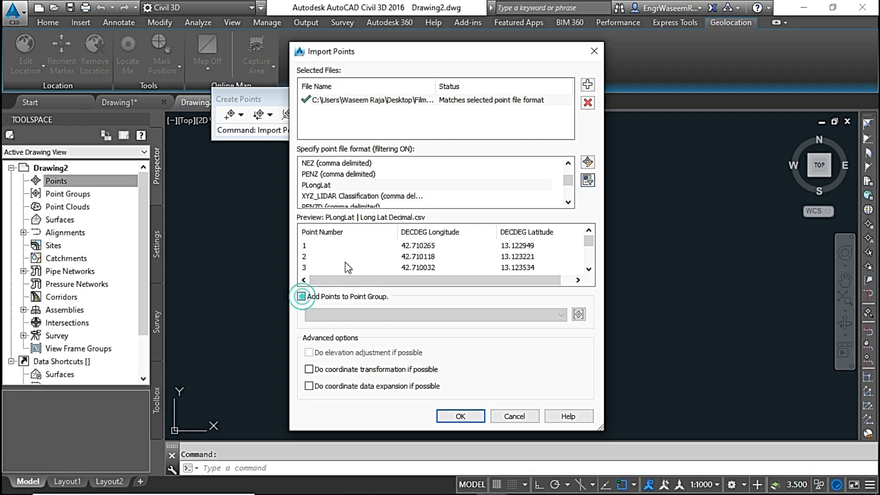
click(469, 416)
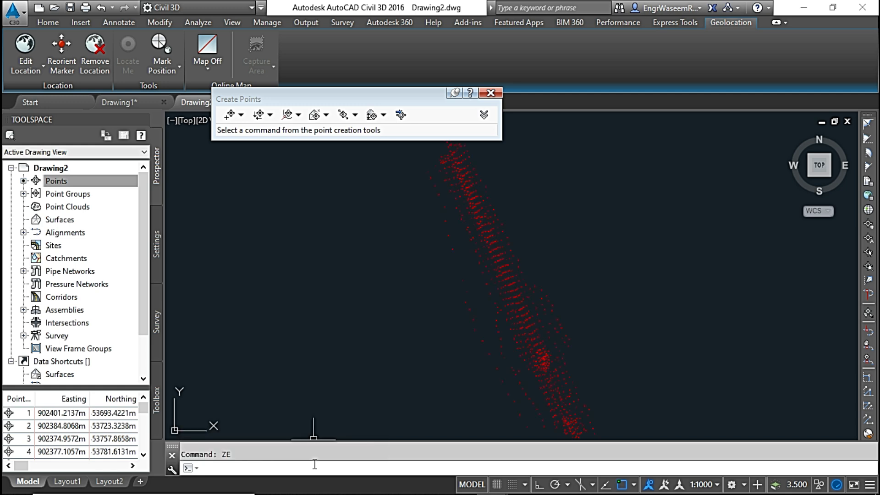
scroll(467, 225, up, 2)
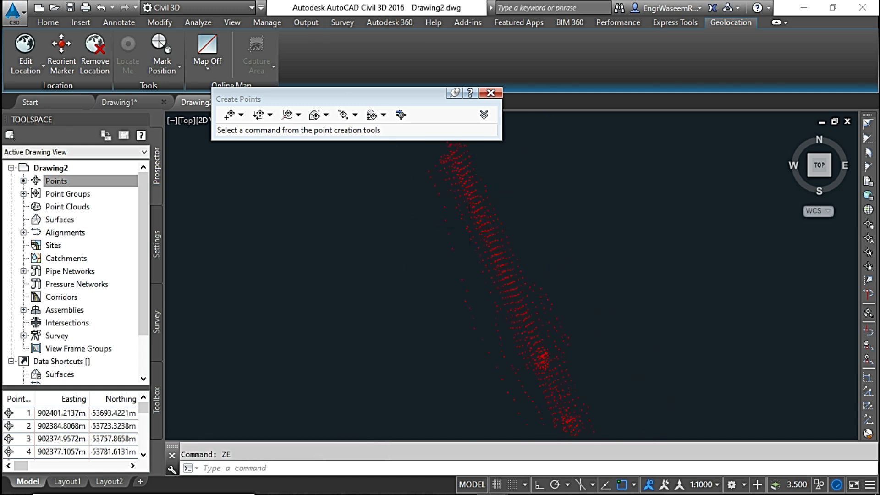
scroll(445, 220, down, 2)
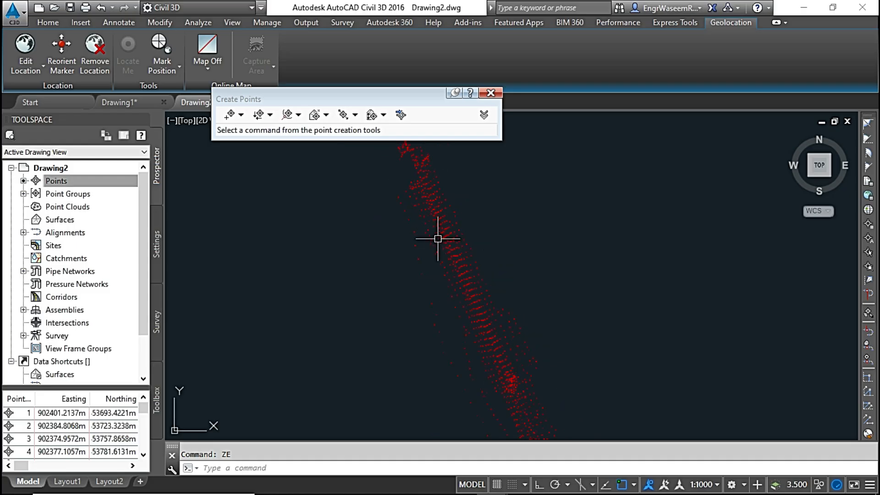
scroll(435, 236, up, 1)
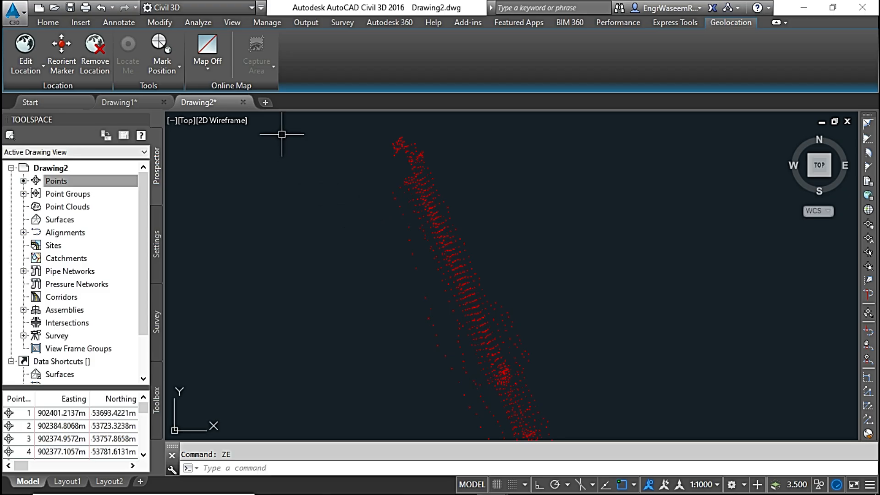
Create a new drawing and open its drawing settings for editing.
click(266, 102)
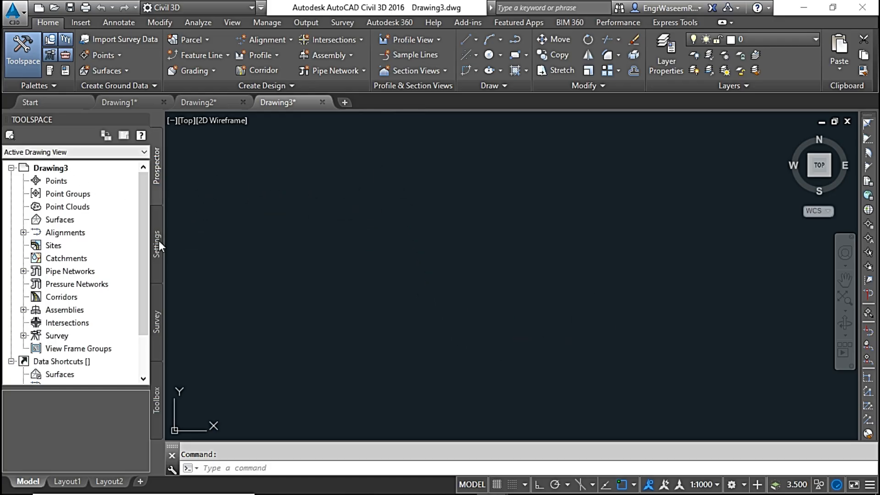
click(157, 243)
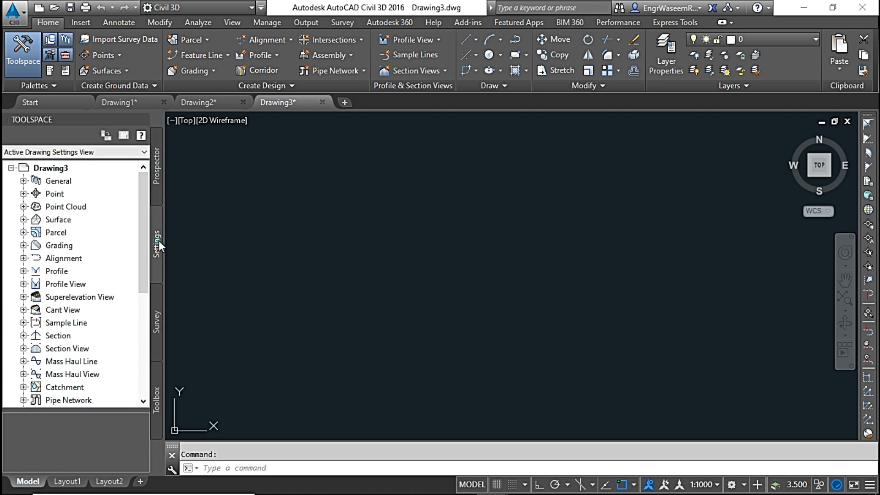
right_click(77, 169)
click(138, 173)
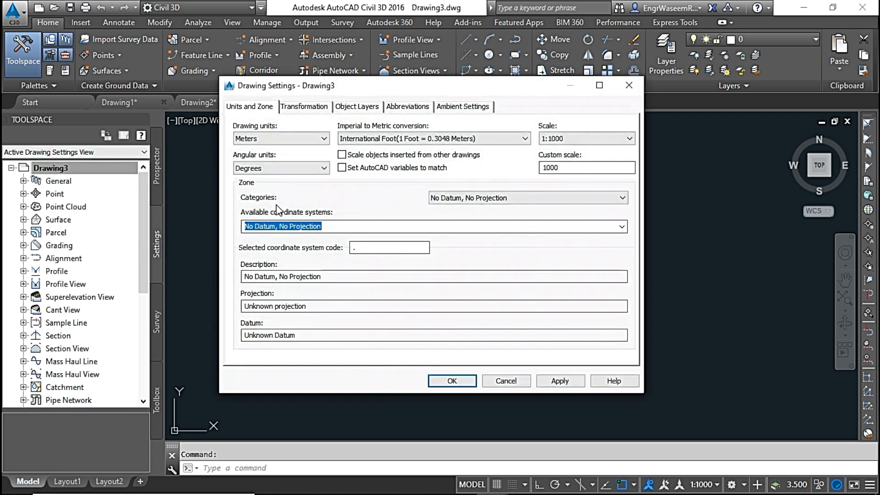
Set the drawing's zone category to UTM, WGS84 Datum, choose the UTM-WGS 1984 coordinate system for the site, and apply the settings.
click(535, 197)
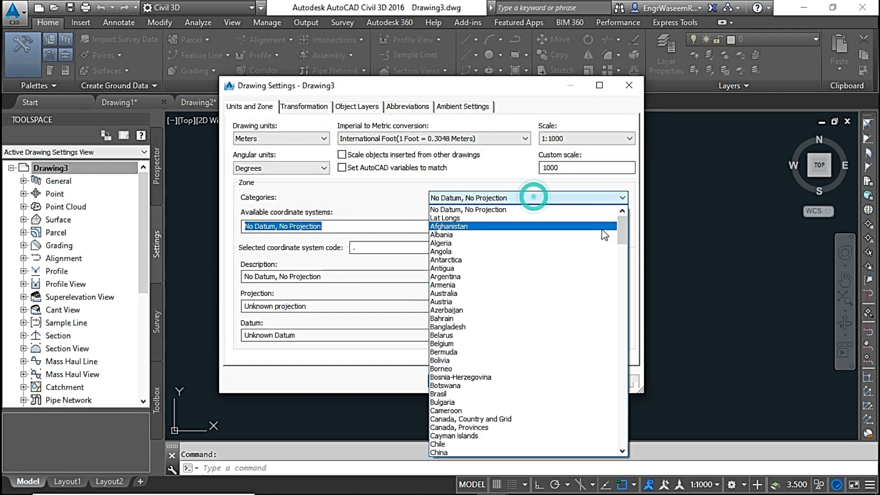
click(619, 225)
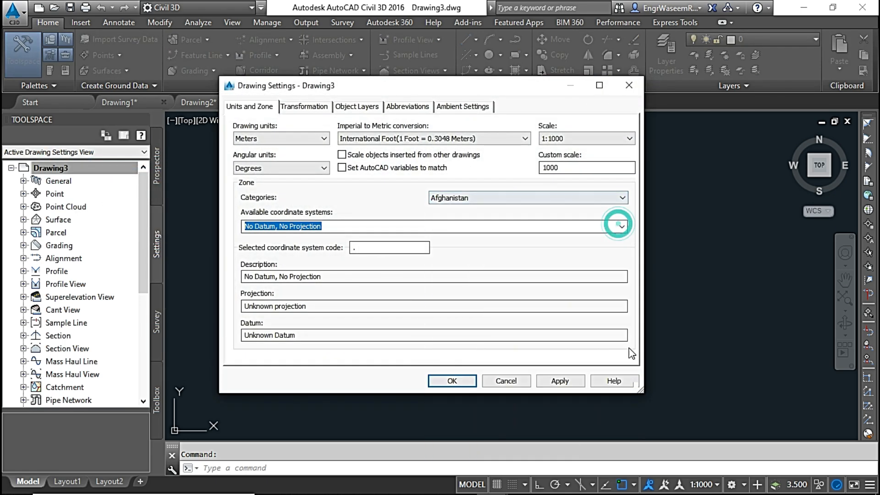
click(619, 197)
click(512, 393)
click(621, 226)
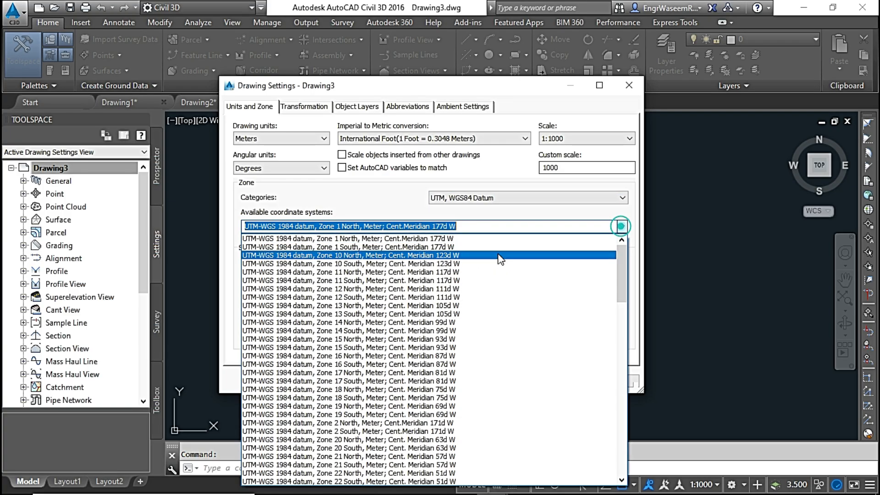
click(366, 335)
click(453, 381)
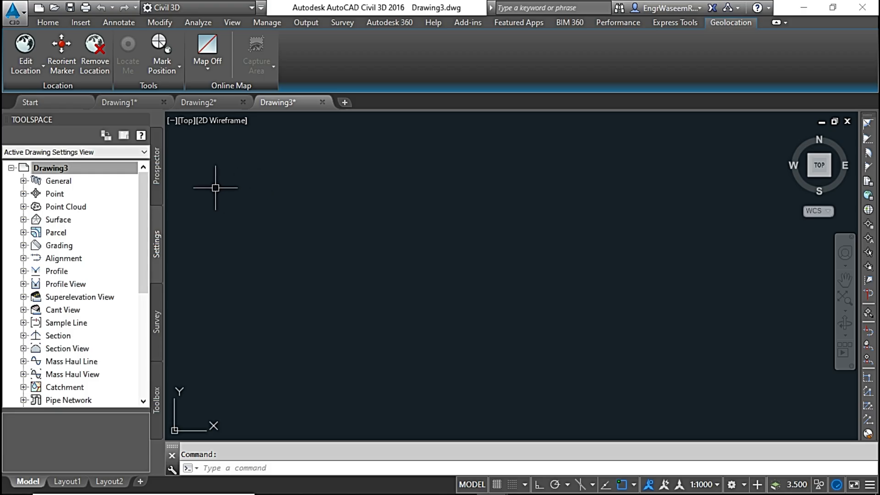
Start a new point file format of the User Point File type in Drawing3's point settings.
click(24, 193)
click(92, 246)
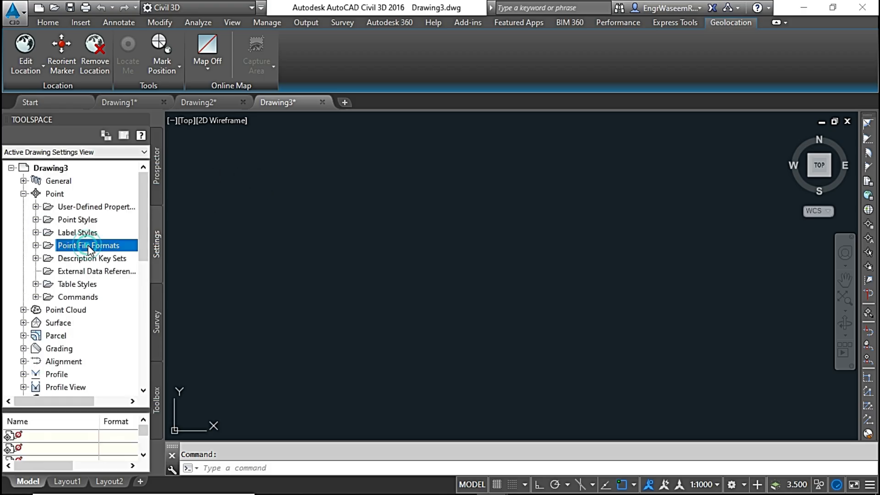
right_click(95, 250)
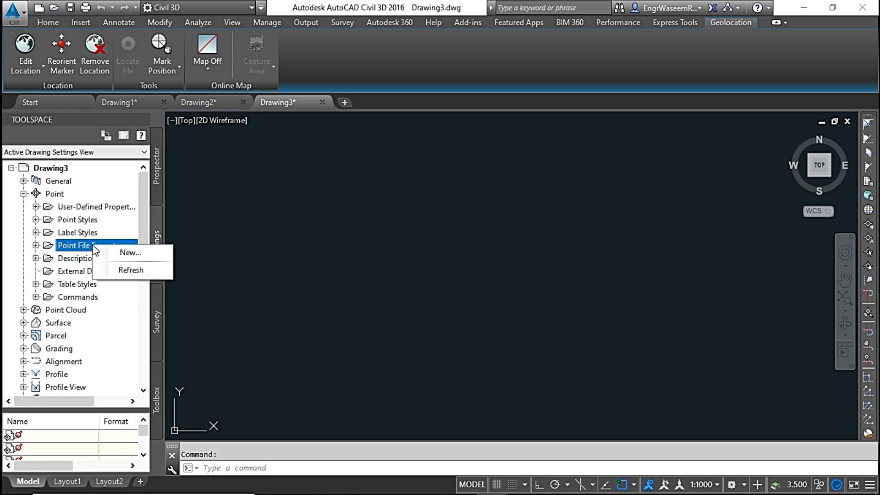
click(129, 254)
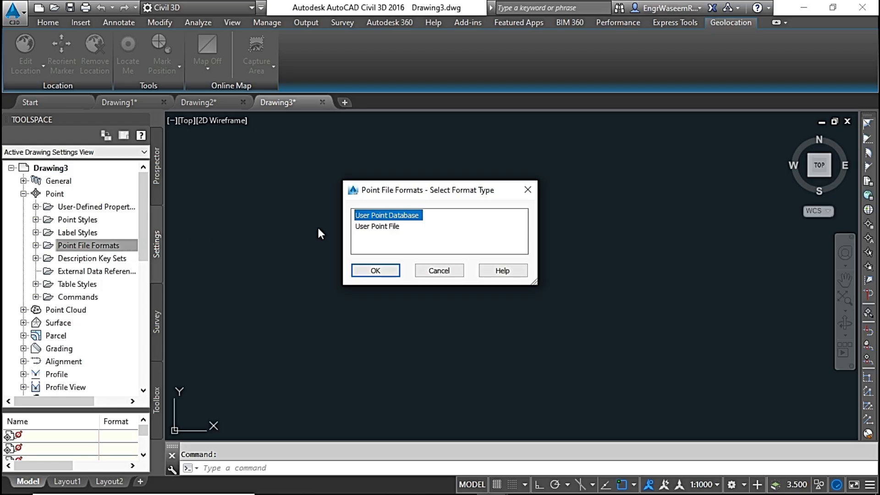
click(377, 226)
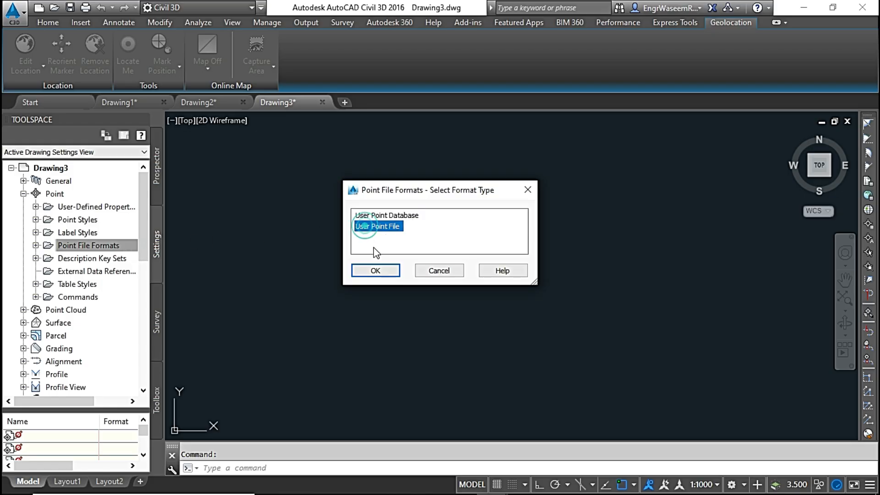
click(377, 270)
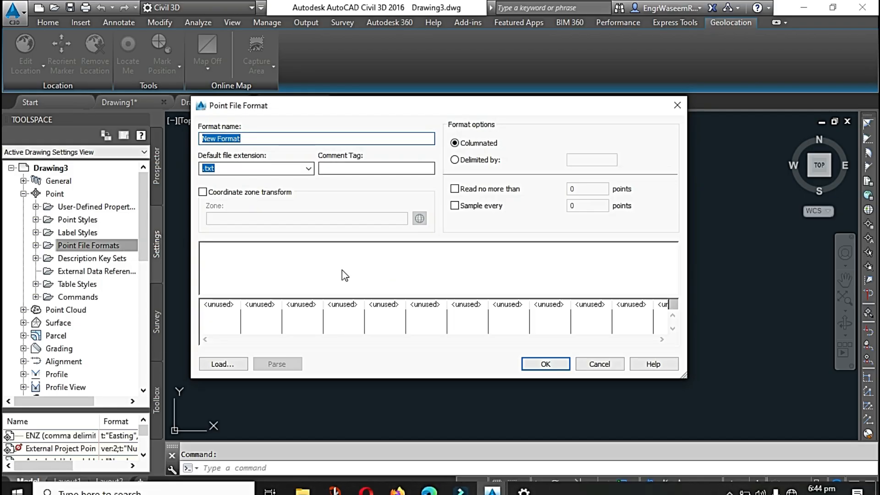
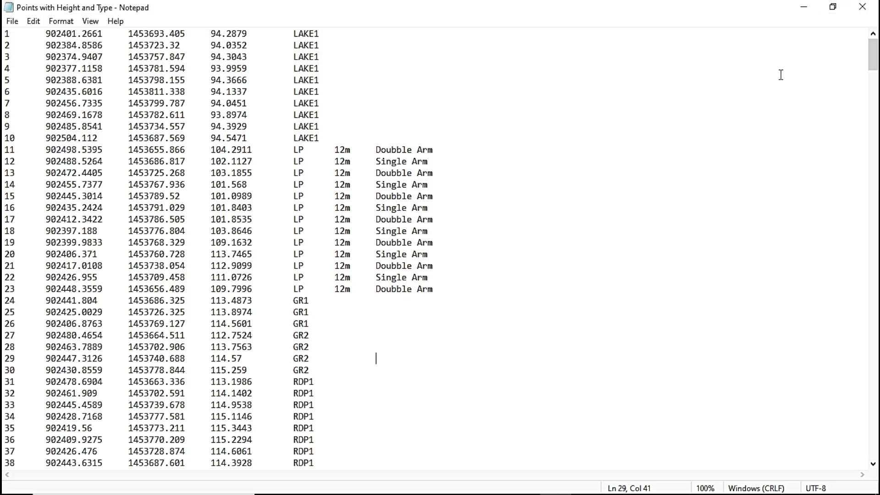
Close the points text file, examine the column names available for the new point file format, and discard that format.
click(863, 8)
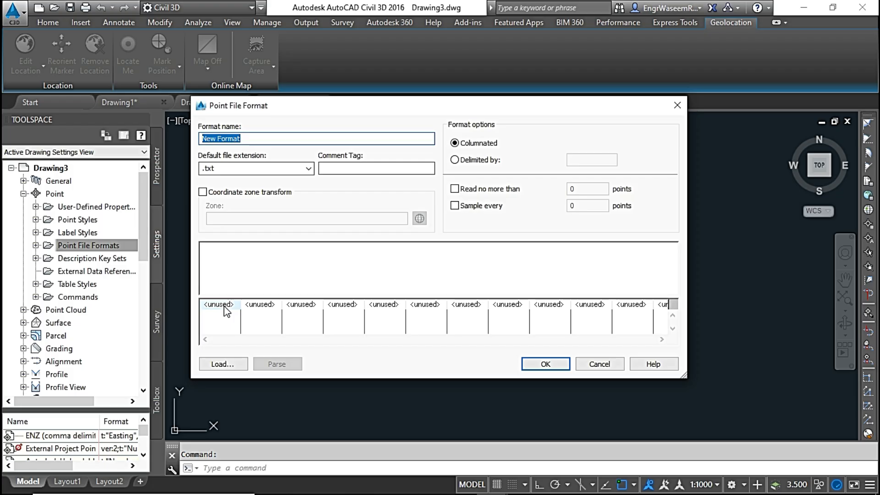
click(220, 305)
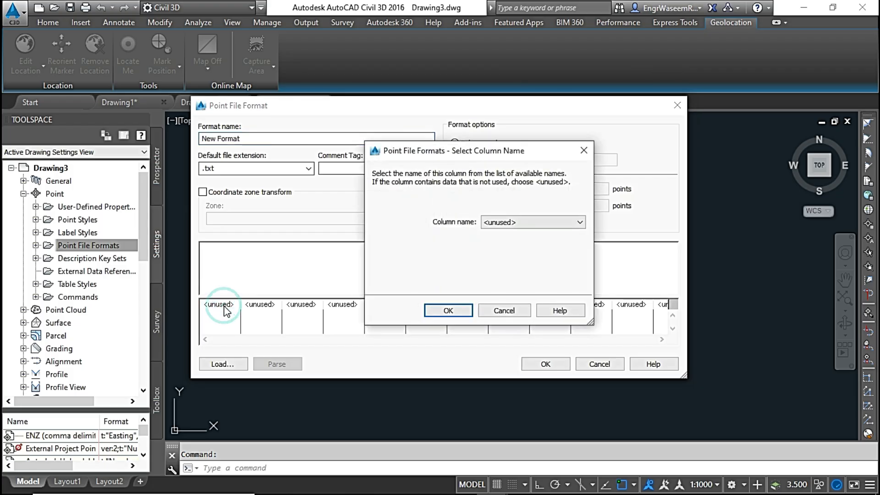
click(544, 225)
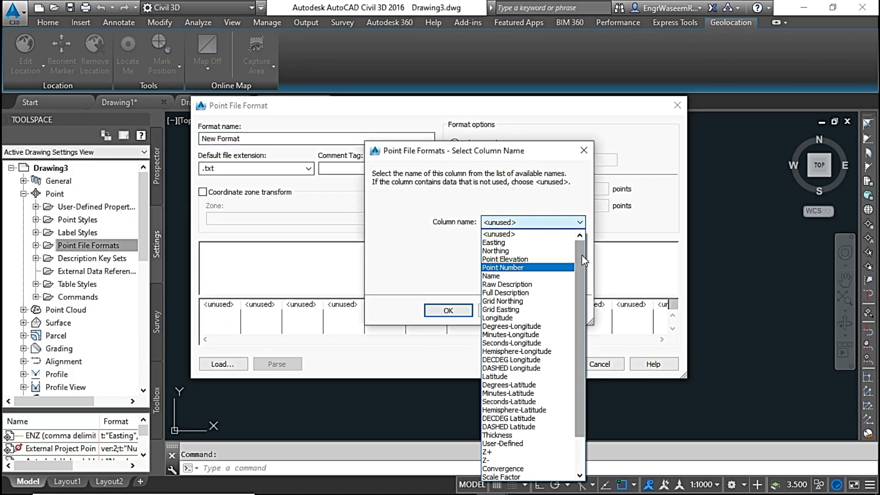
drag(580, 240, 581, 372)
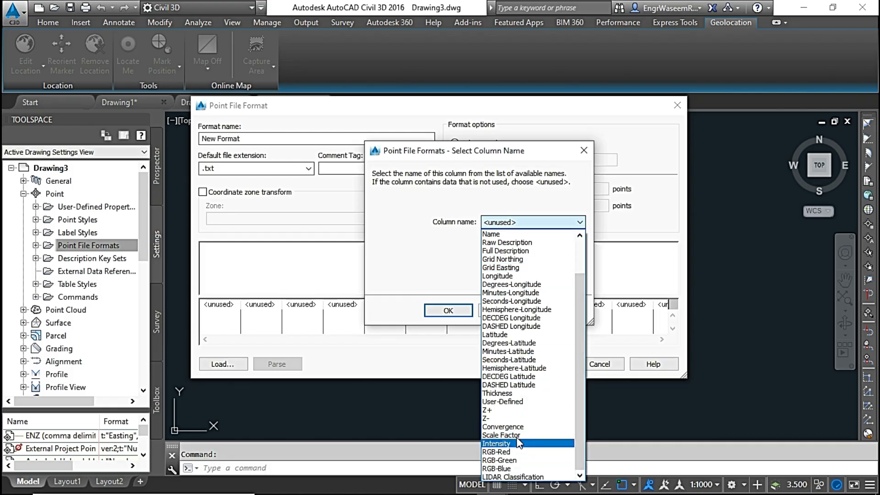
scroll(524, 393, up, 1)
scroll(524, 389, up, 1)
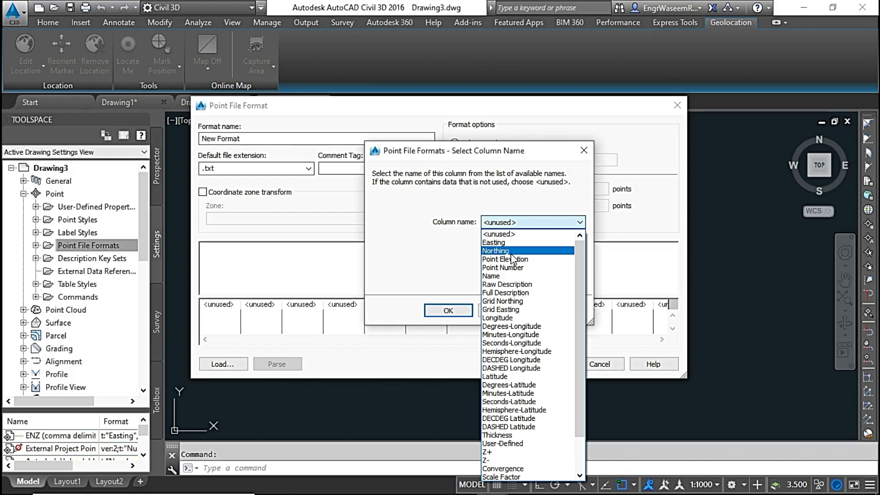
scroll(523, 271, down, 2)
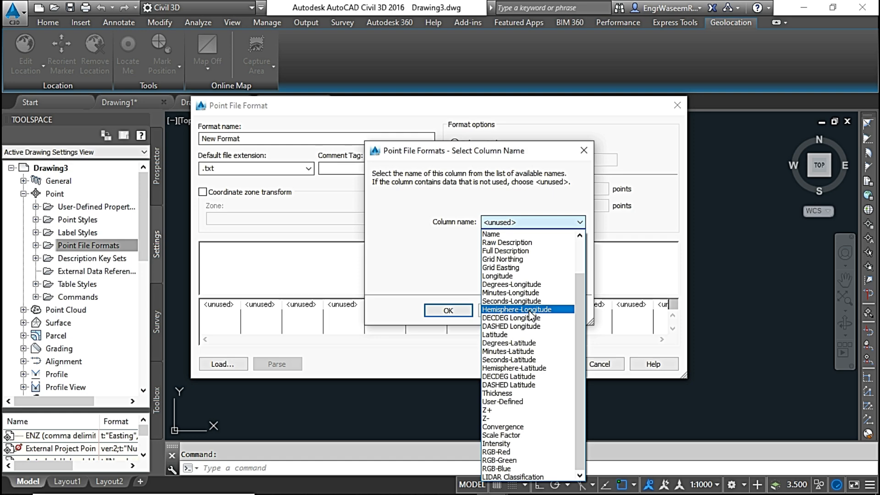
click(459, 197)
click(507, 308)
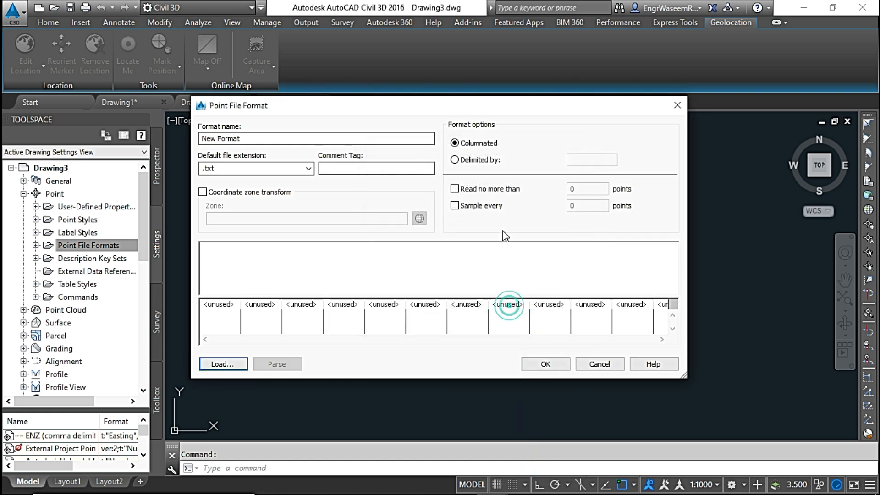
click(609, 362)
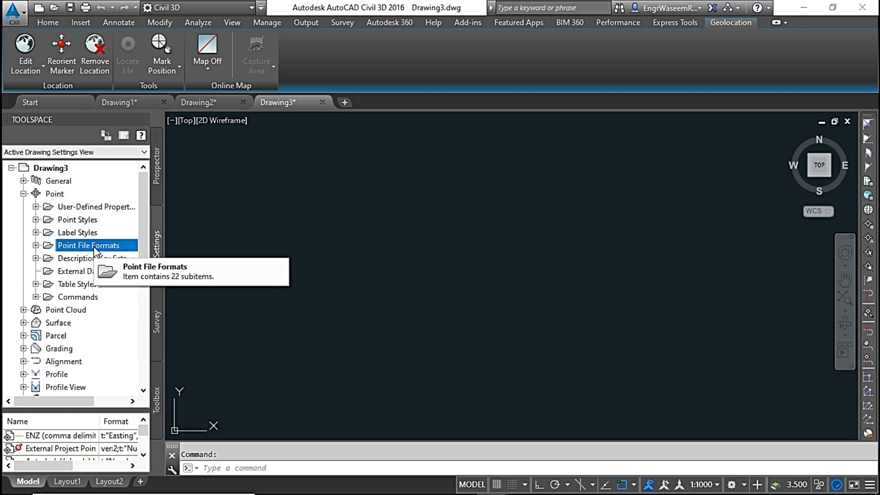
Create a user-defined point property named Height with the Distance field type under the Unclassified classification.
click(98, 205)
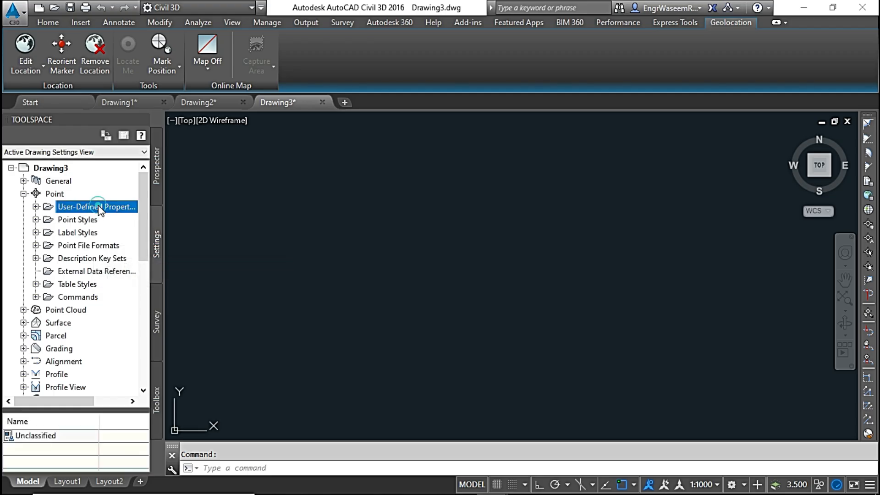
click(36, 206)
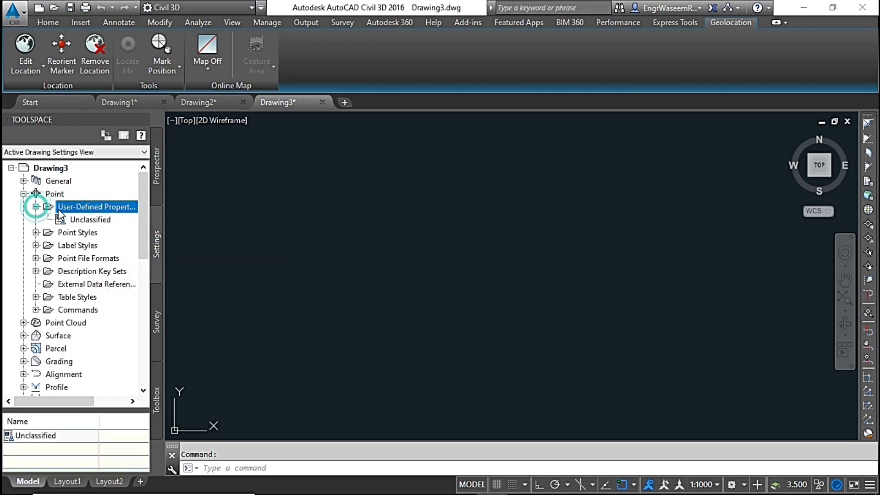
click(97, 221)
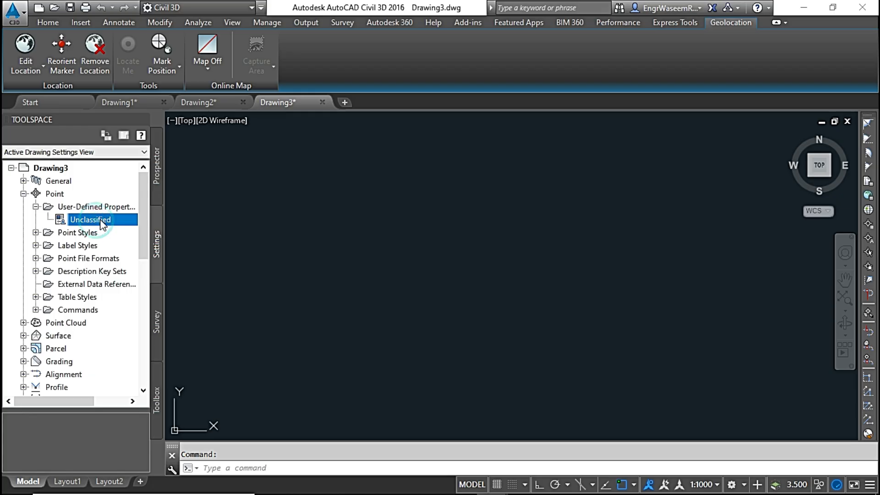
right_click(100, 221)
click(124, 227)
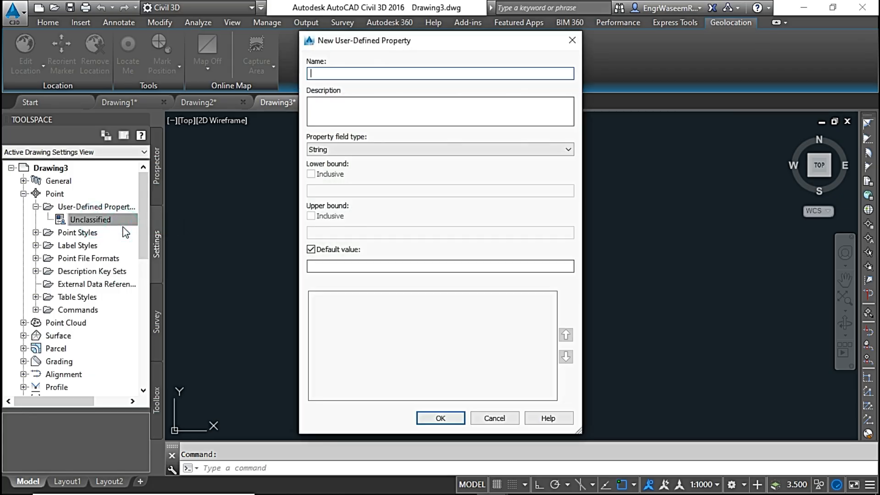
click(349, 72)
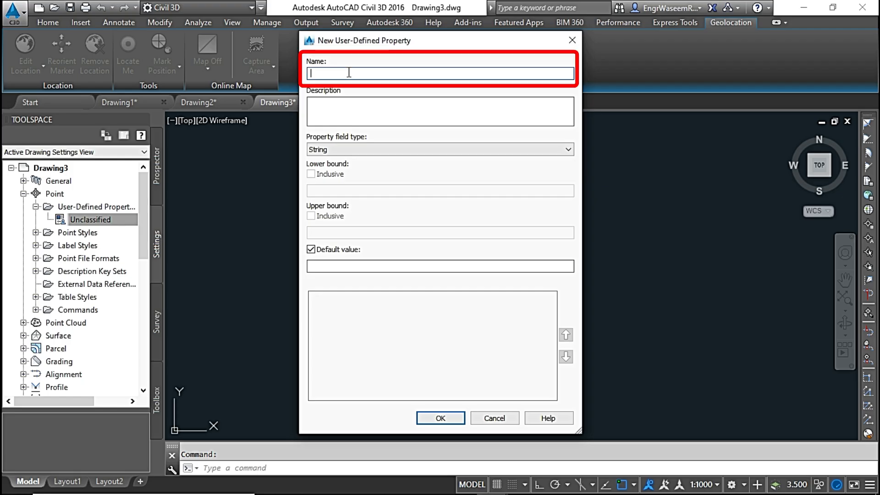
text(eight)
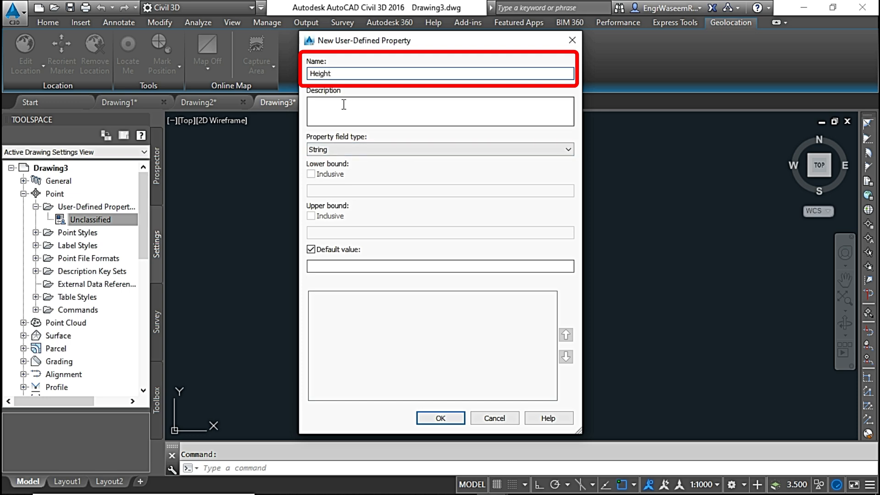
click(370, 150)
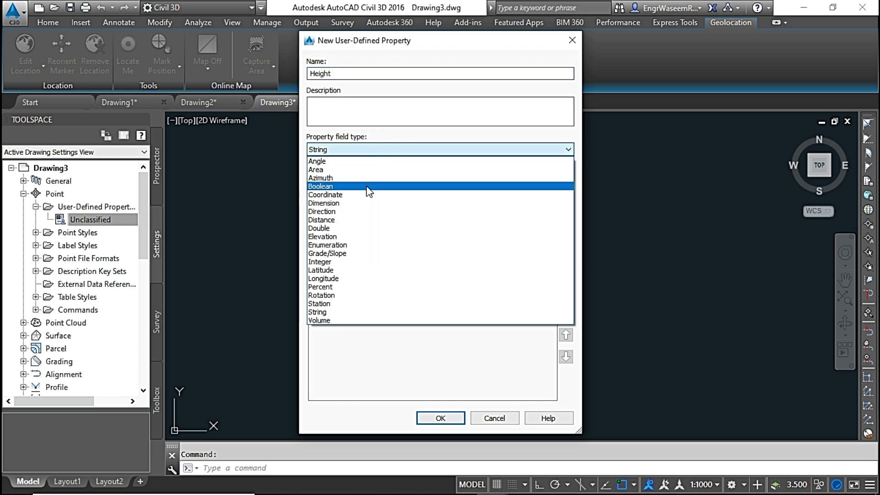
click(364, 223)
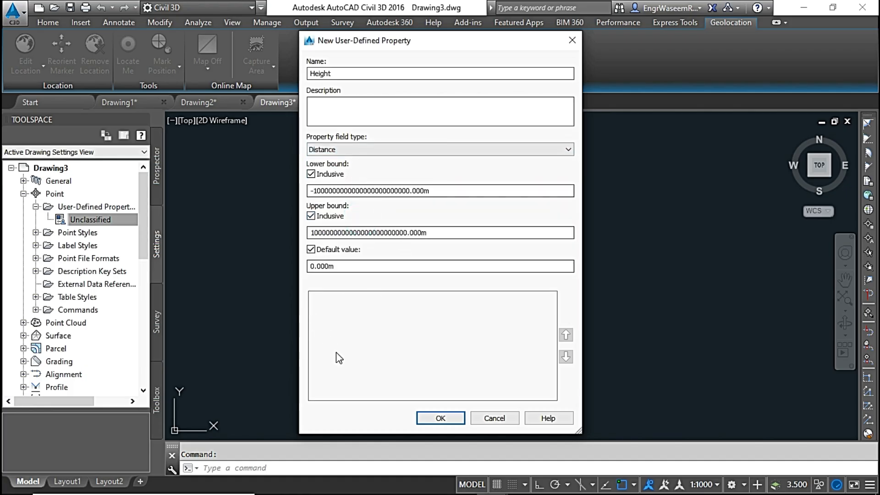
click(440, 419)
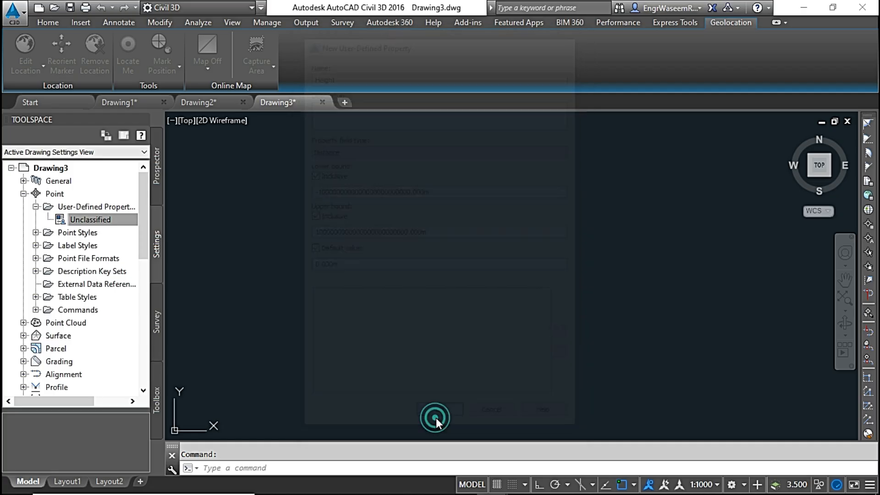
Add a second Unclassified user-defined point property named Type with the String field type.
right_click(90, 222)
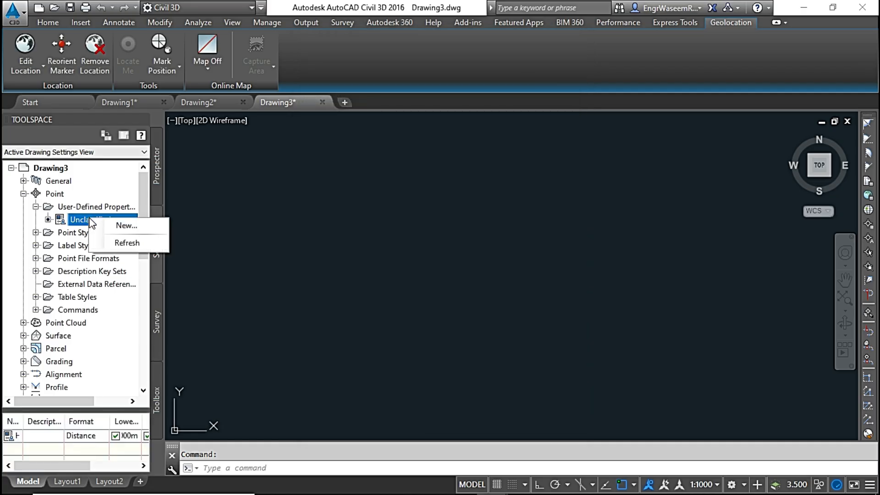
click(120, 225)
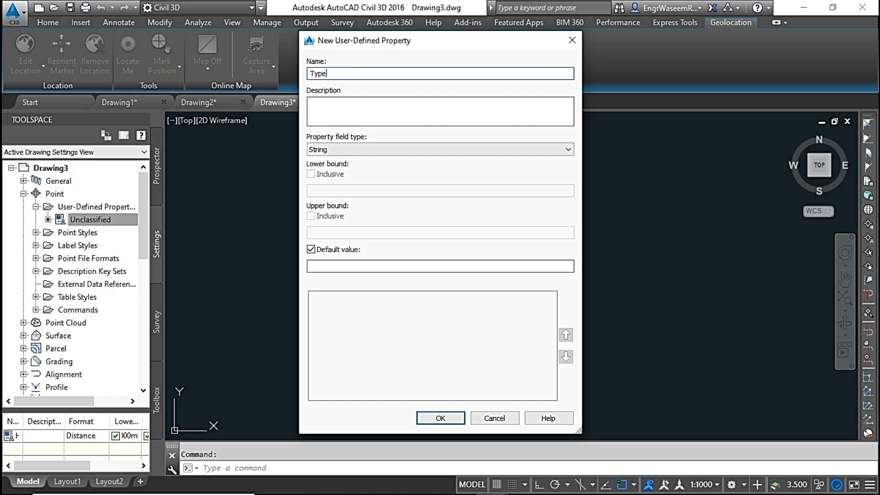
click(363, 149)
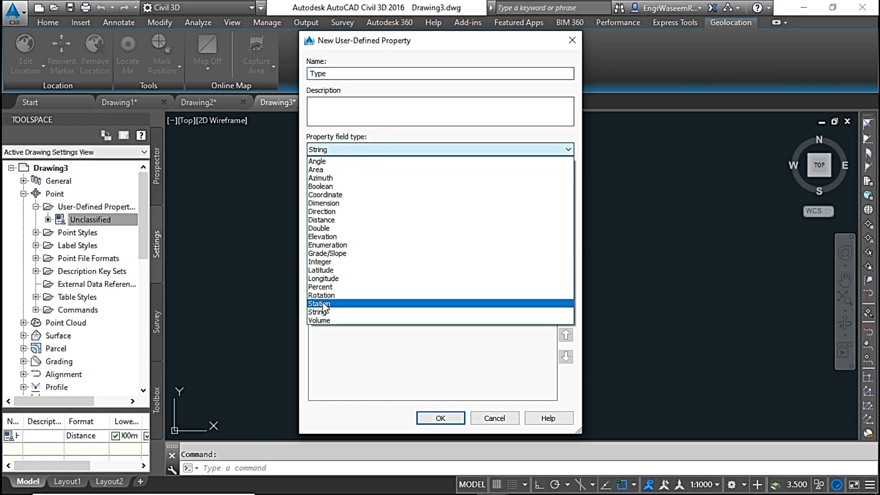
click(326, 312)
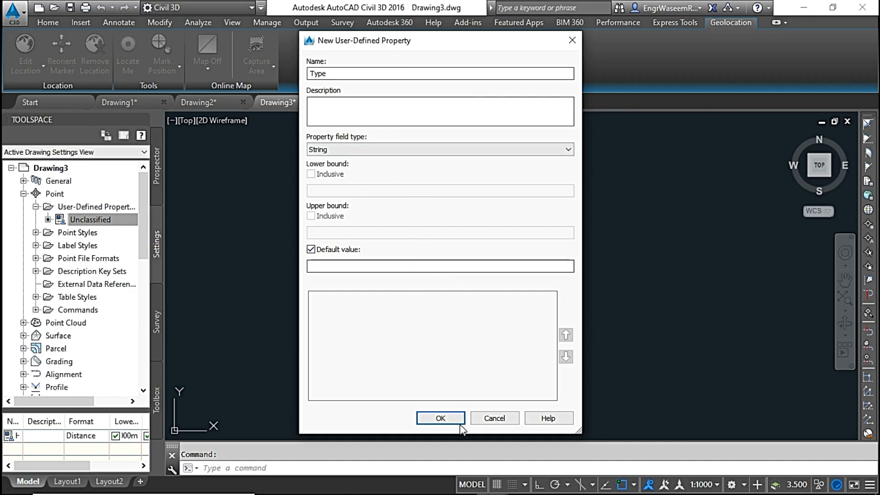
click(448, 417)
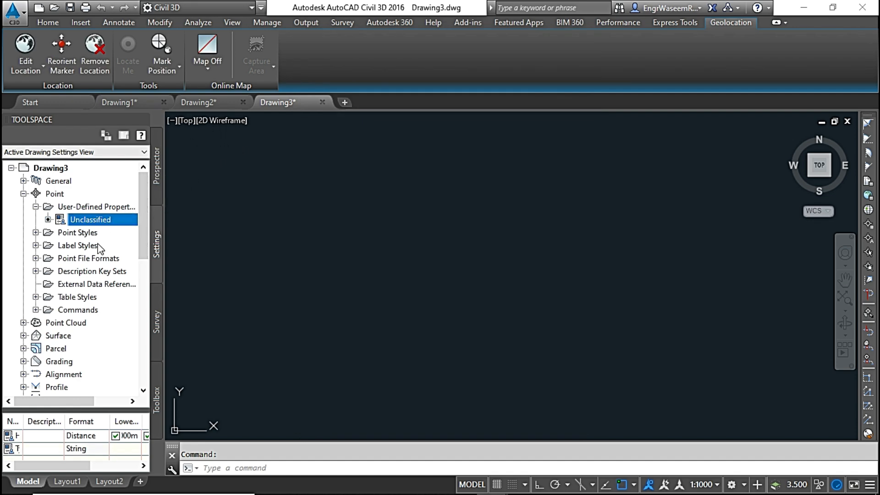
Start a new point file format of the User Point File type, name it PENZDHT, and make it delimited.
click(91, 258)
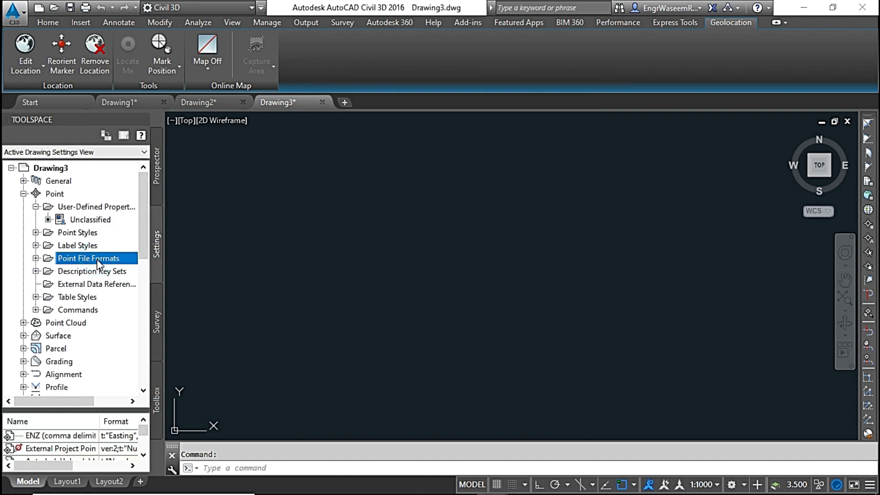
right_click(97, 260)
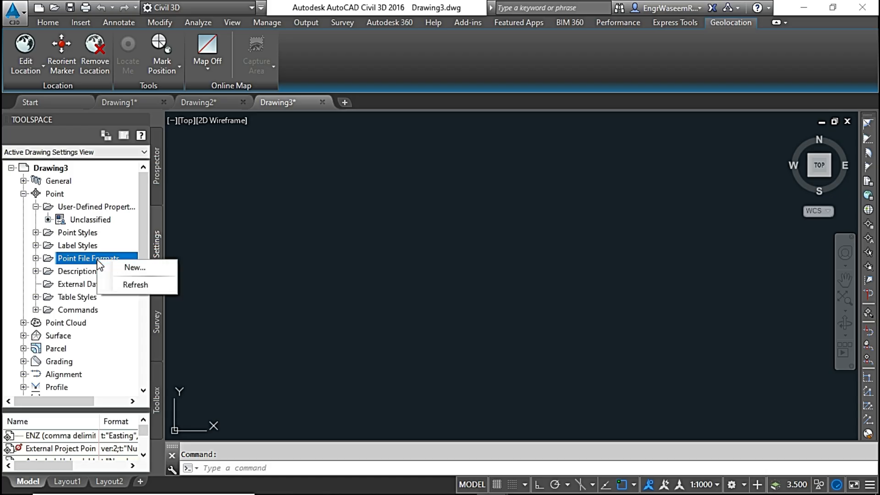
click(125, 269)
click(372, 227)
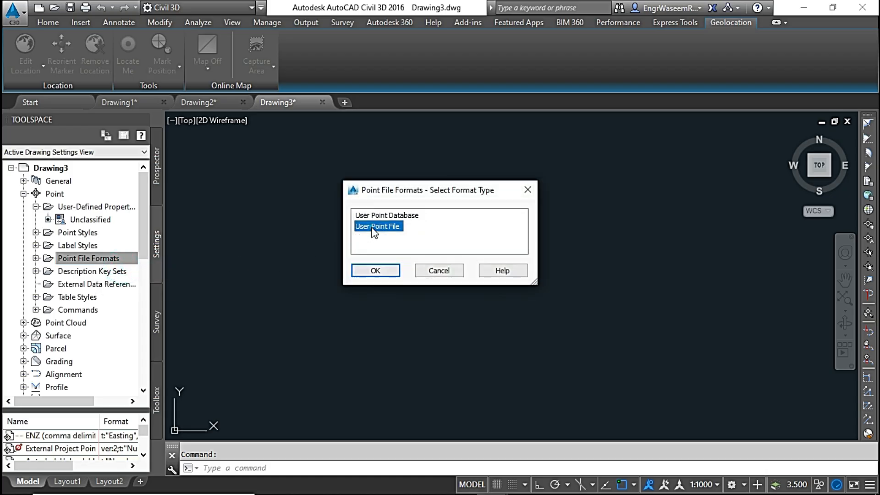
click(387, 272)
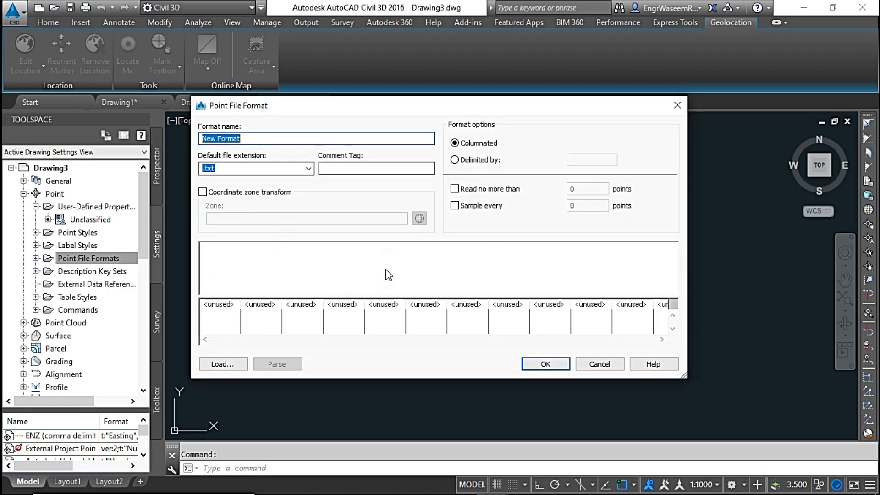
click(254, 138)
double_click(255, 138)
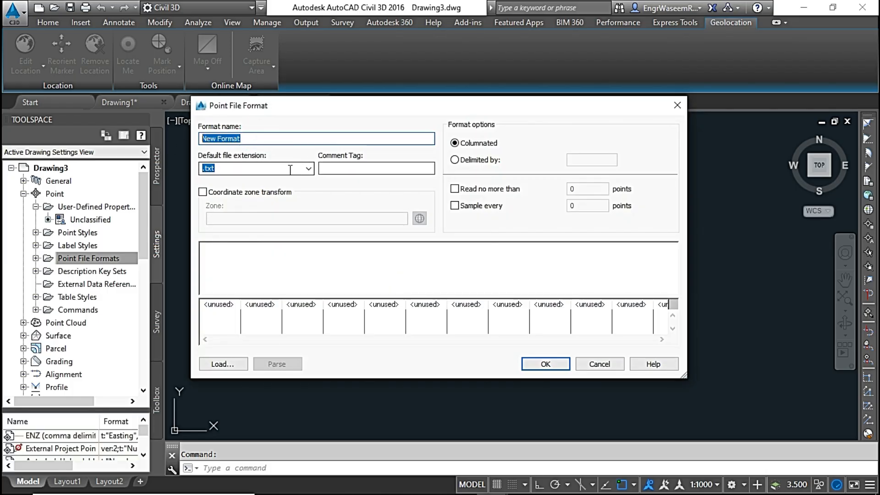
text(PENZDHT)
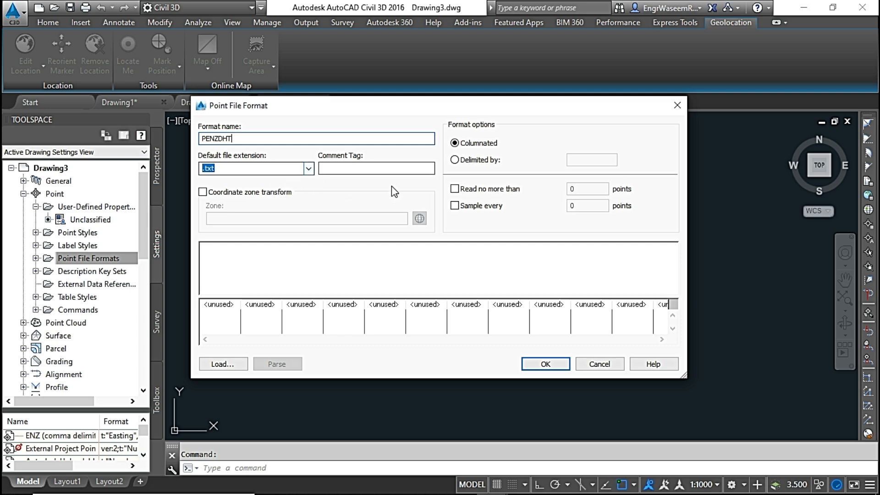
click(455, 160)
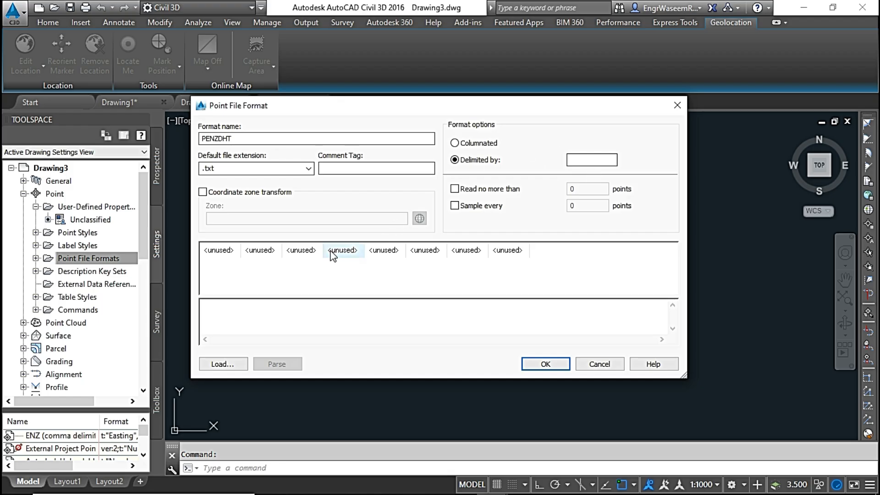
Assign Point Number to the first column and Easting to the second column of the PENZDHT format.
click(219, 251)
click(529, 223)
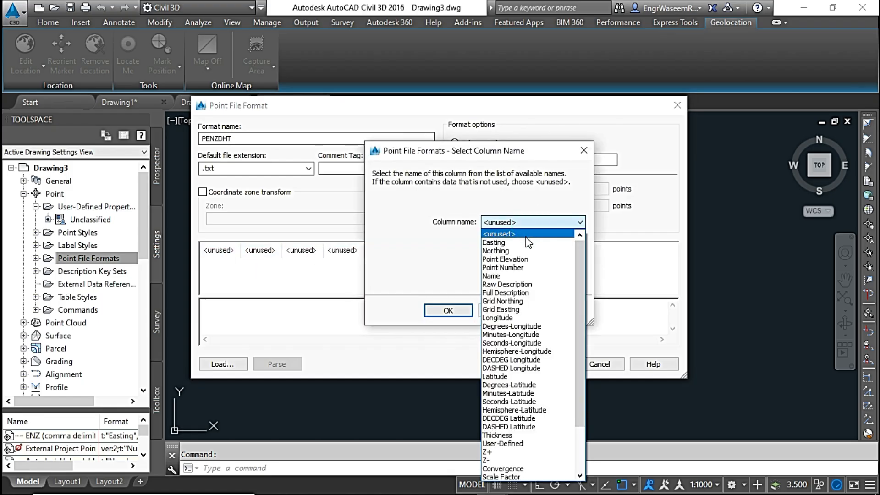
click(522, 268)
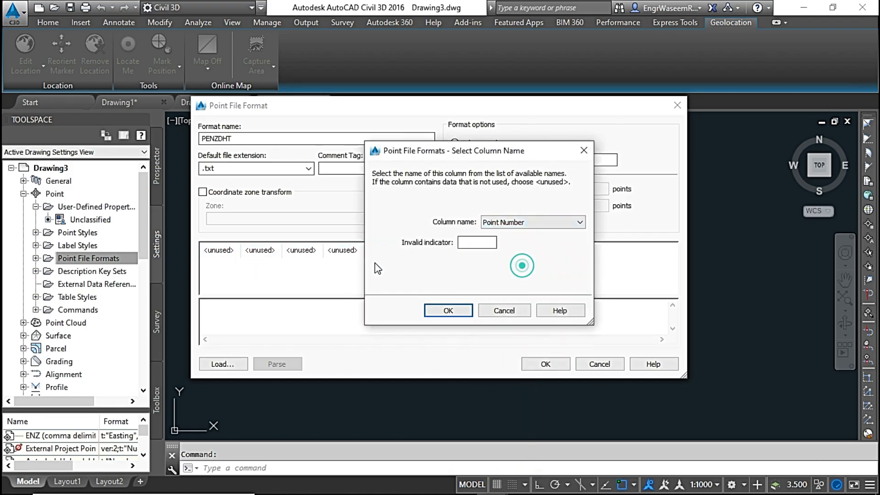
click(448, 310)
click(264, 251)
click(532, 223)
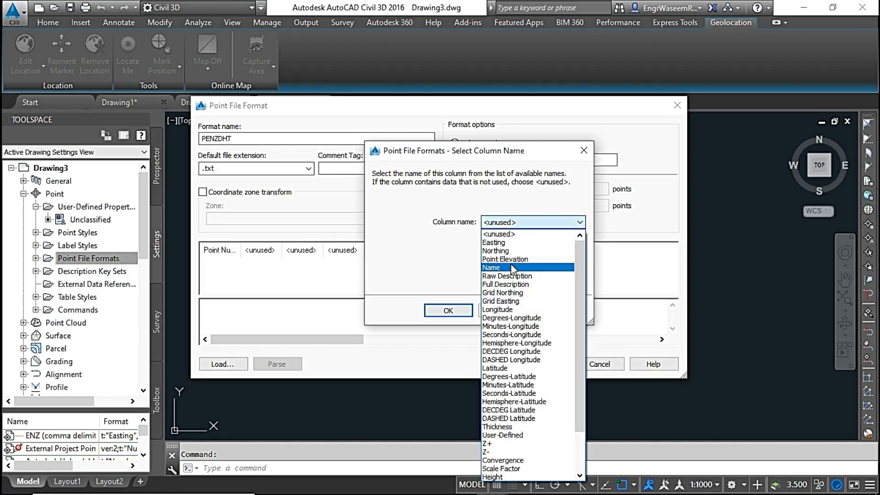
click(496, 242)
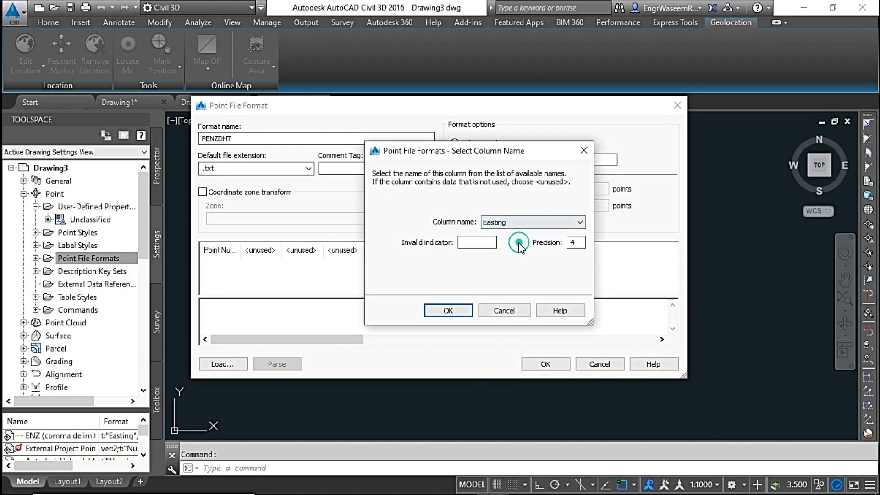
click(447, 310)
Assign Northing to the third column and Point Elevation to the fourth column of the PENZDHT format.
click(301, 251)
click(504, 222)
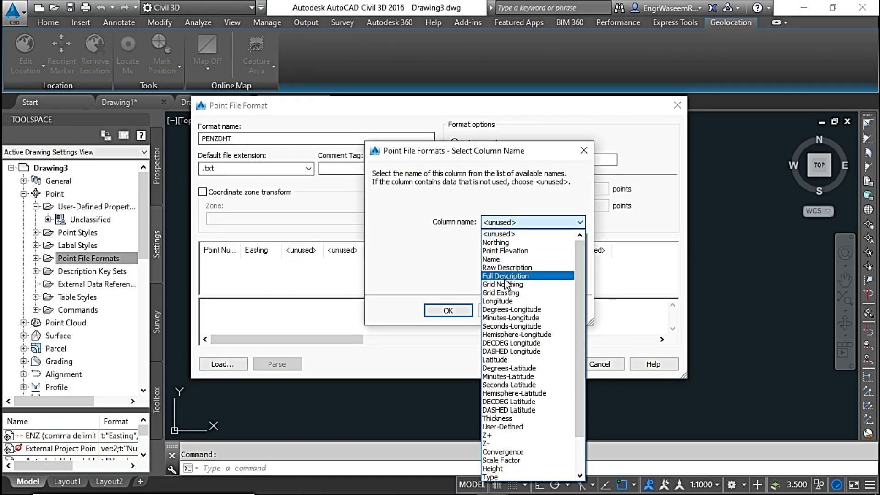
click(505, 242)
click(456, 308)
click(343, 250)
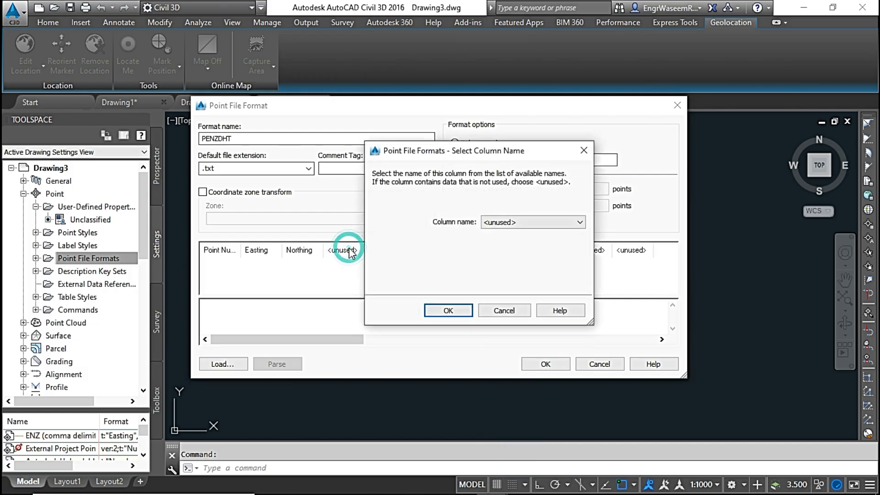
click(519, 223)
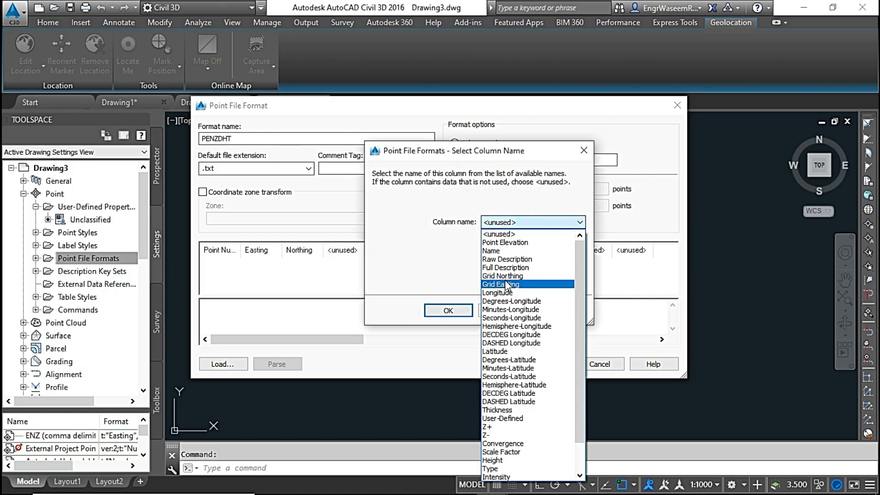
click(504, 242)
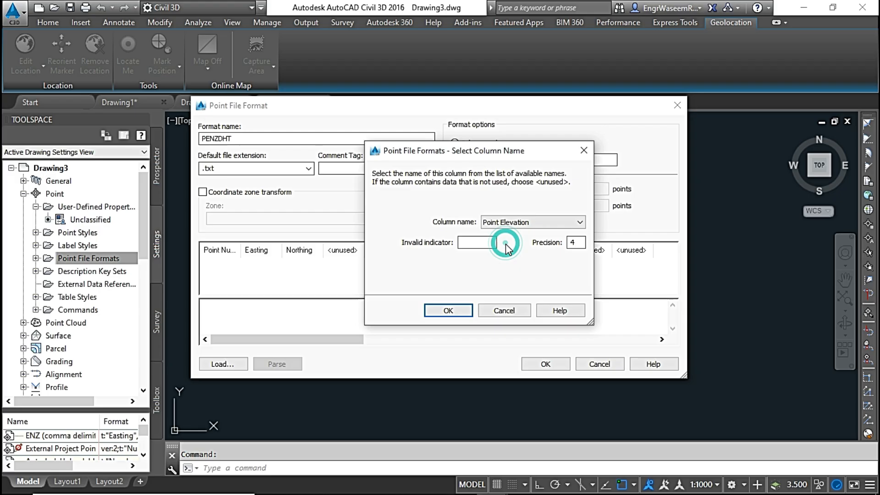
click(449, 309)
Assign Raw Description to the fifth column of the PENZDHT format.
click(384, 250)
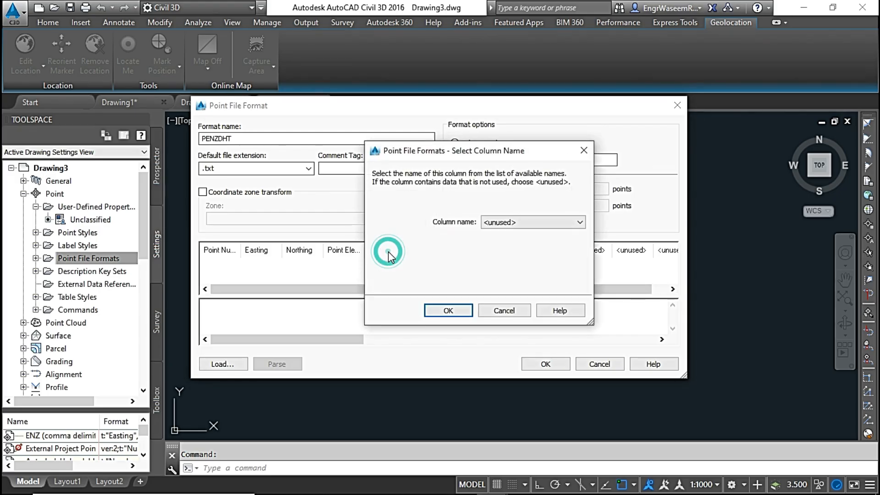
click(538, 222)
click(504, 251)
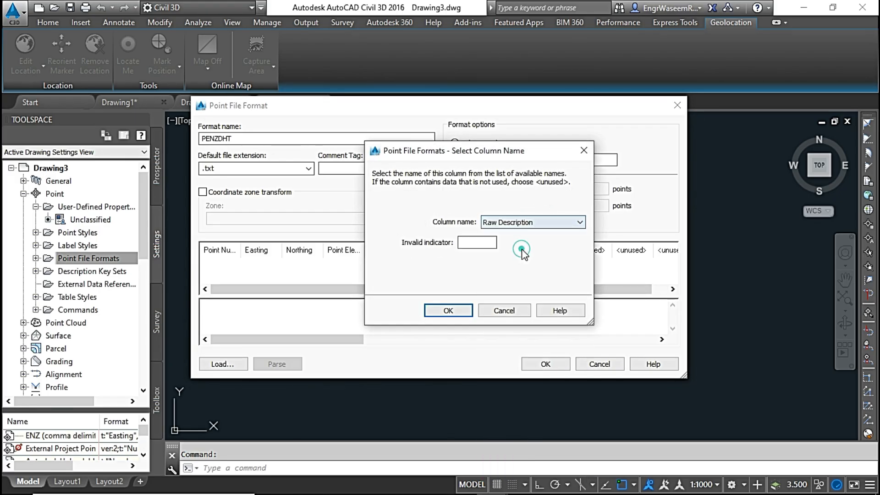
click(450, 310)
Assign the user-defined properties Height and Type to the sixth and seventh columns of the PENZDHT format.
click(431, 250)
click(495, 222)
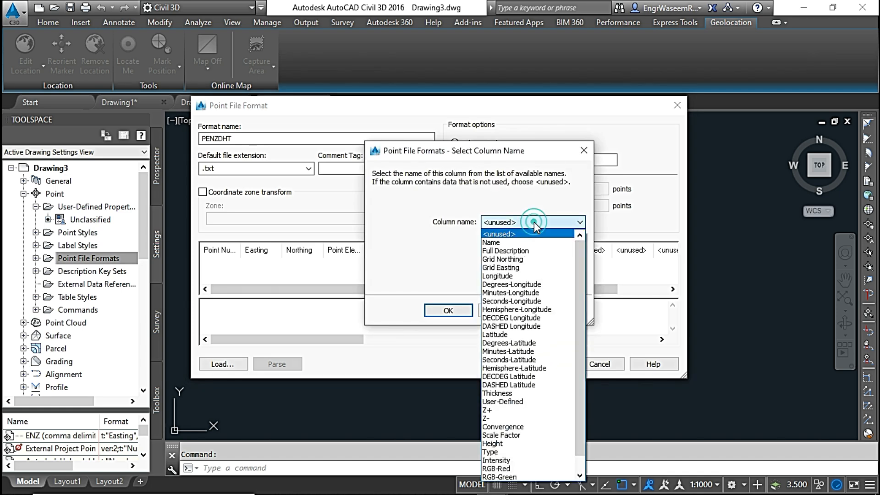
click(499, 445)
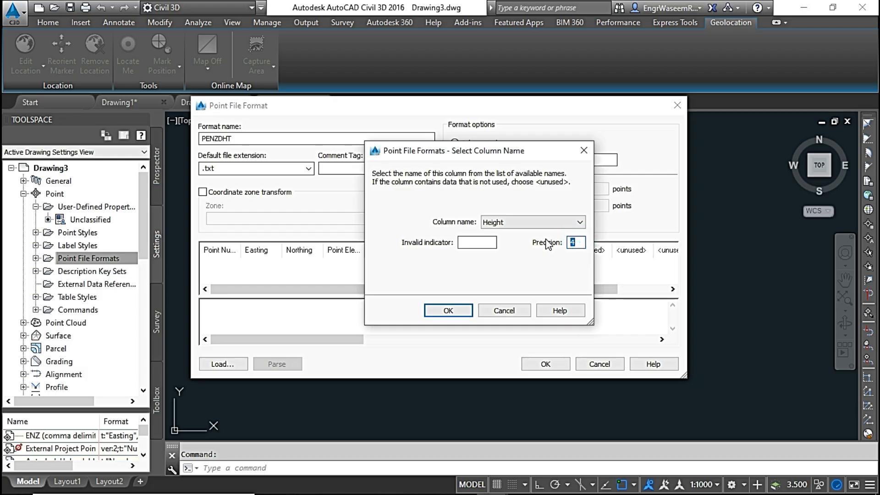
click(449, 311)
click(472, 250)
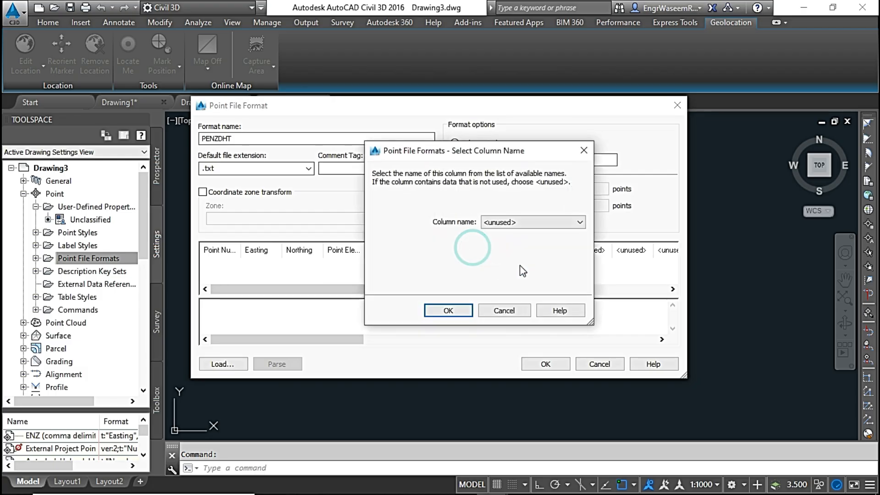
click(532, 222)
click(528, 414)
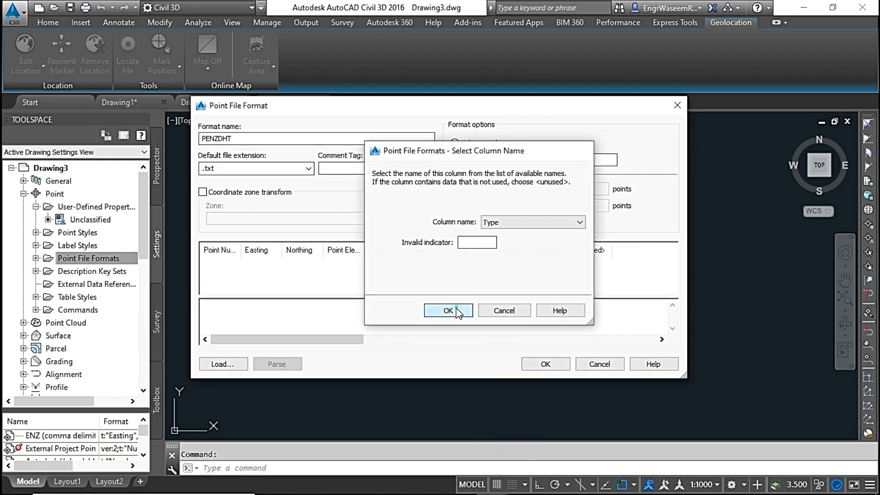
click(448, 310)
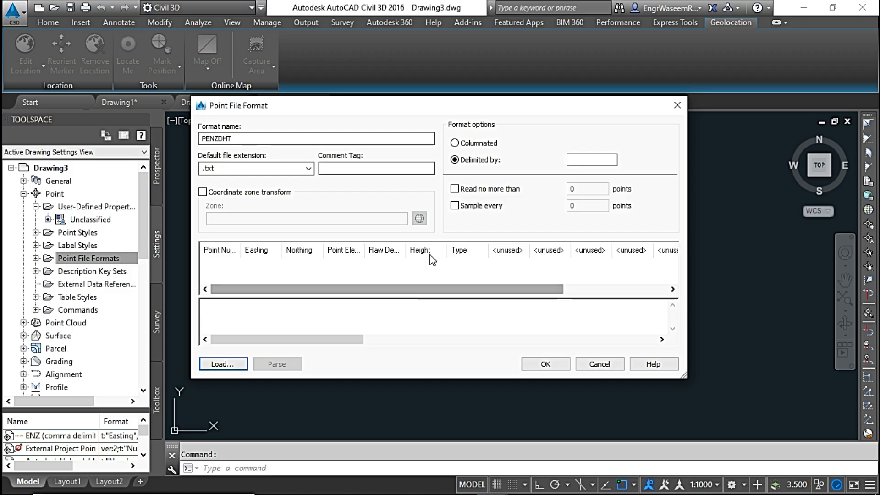
Save the new point file format and select PENZDHT among the drawing's point file formats.
click(545, 364)
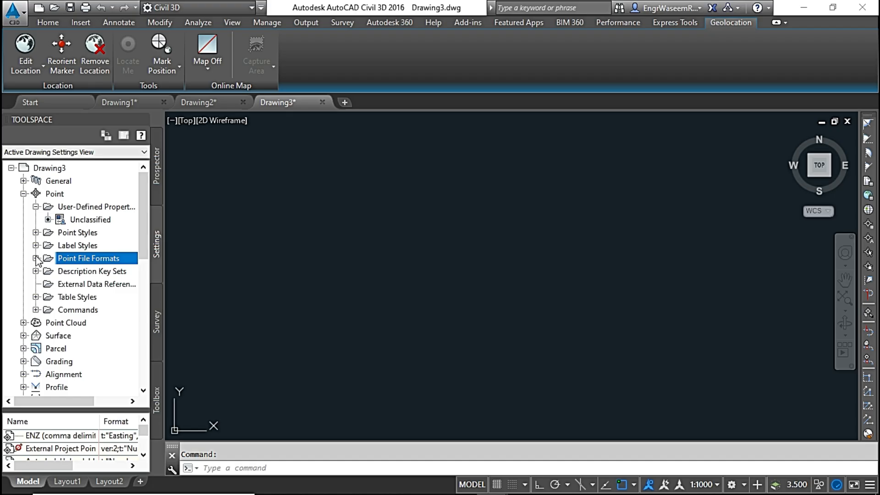
click(35, 258)
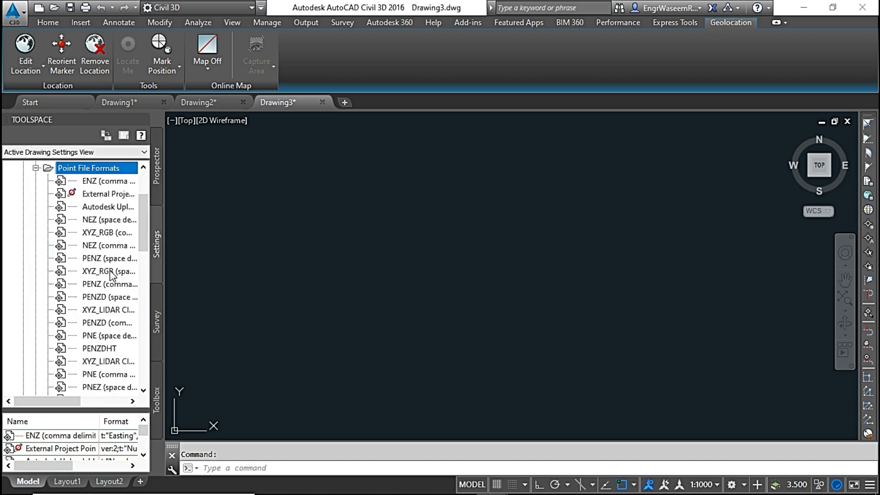
click(103, 352)
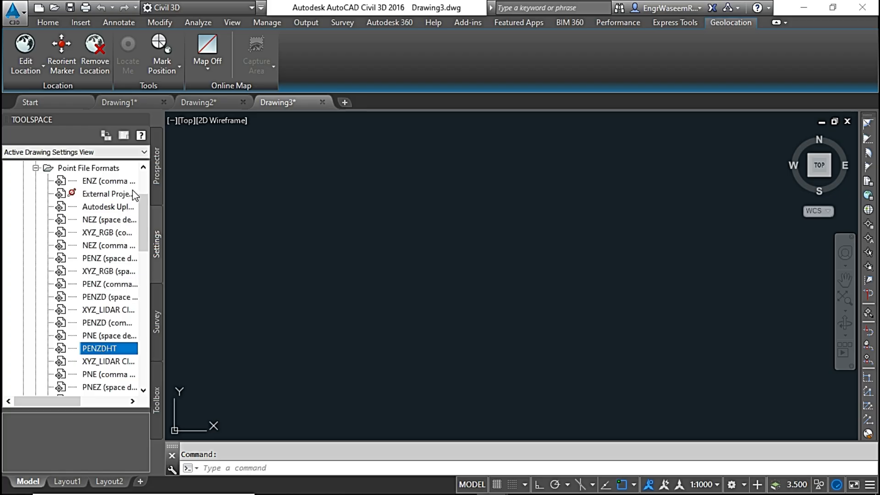
Open the point creation tools for Drawing3's points and start the Import Points command.
click(158, 174)
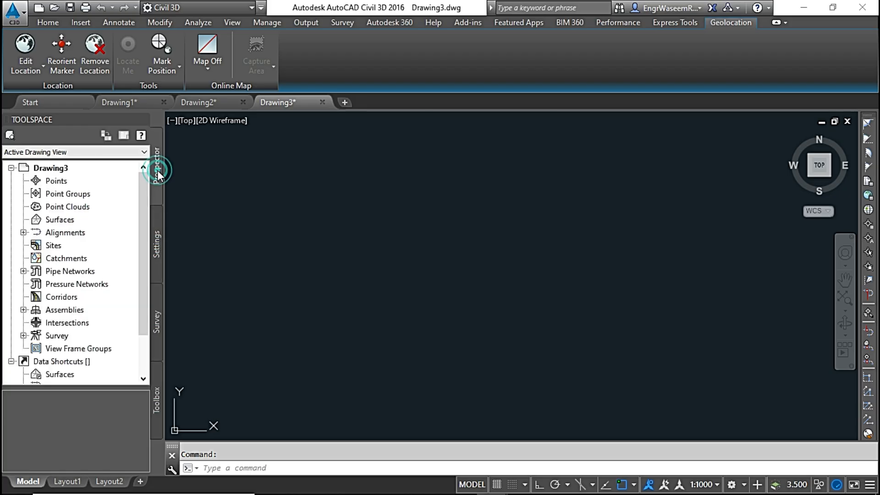
click(56, 183)
right_click(82, 183)
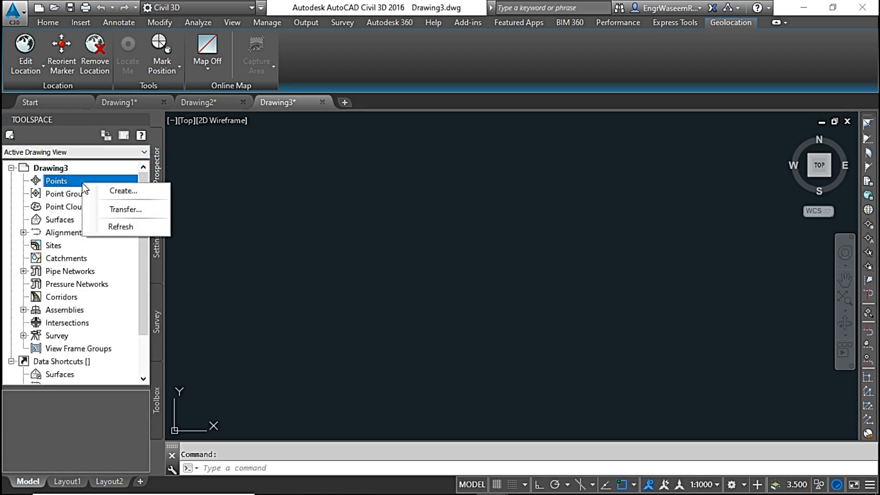
click(113, 191)
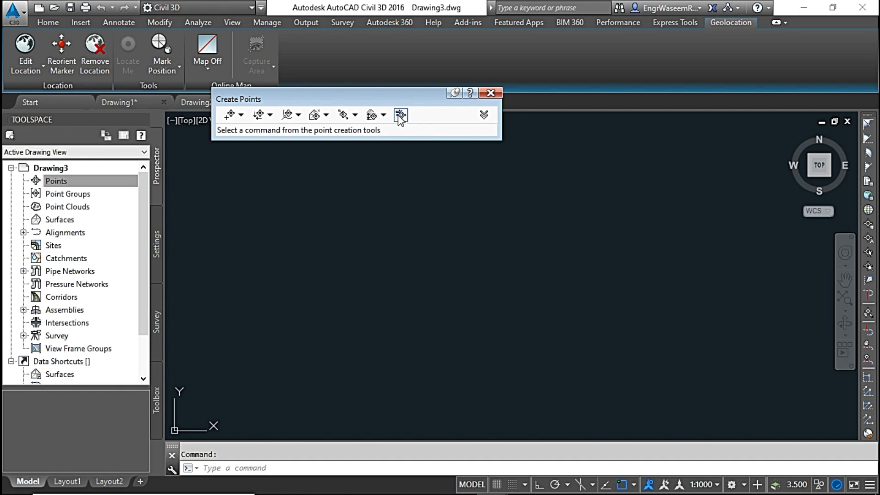
click(400, 116)
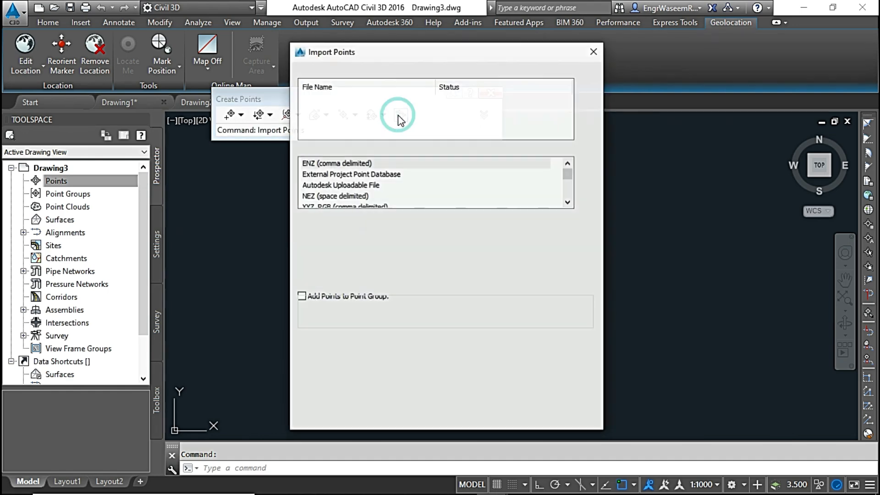
Add the text file Points with Height and Type from the Lat Long Points folder as the import source.
click(587, 84)
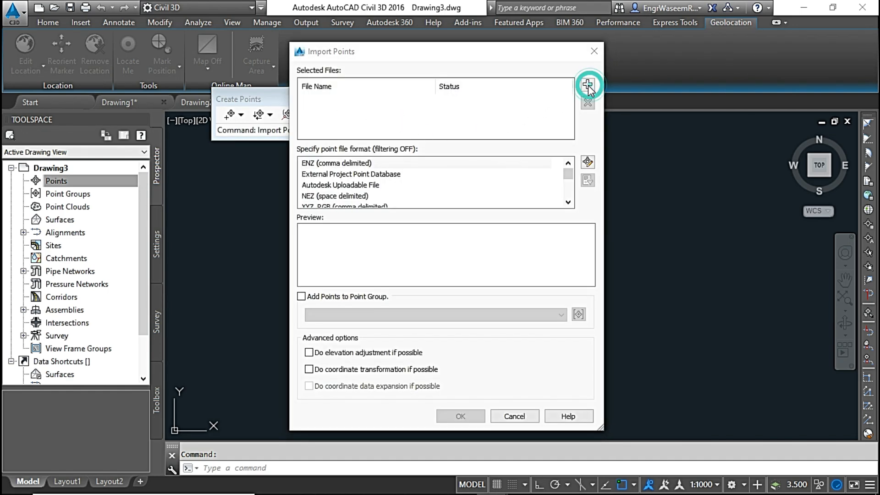
click(399, 365)
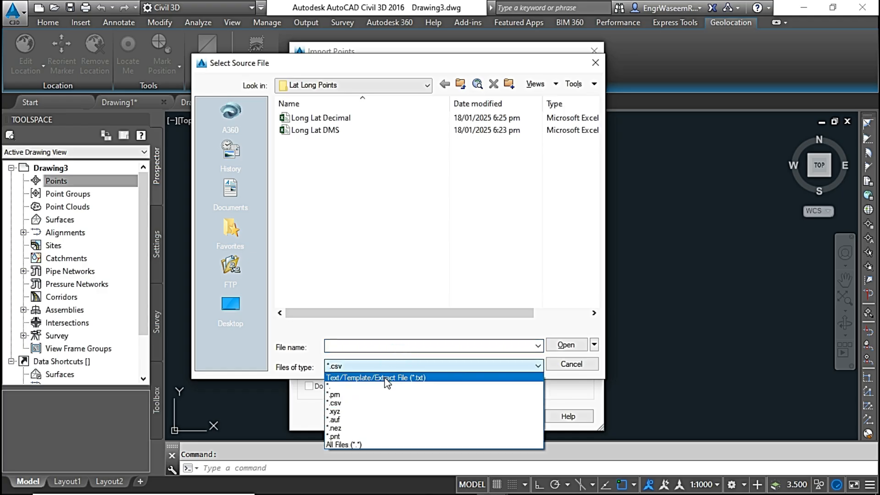
click(386, 378)
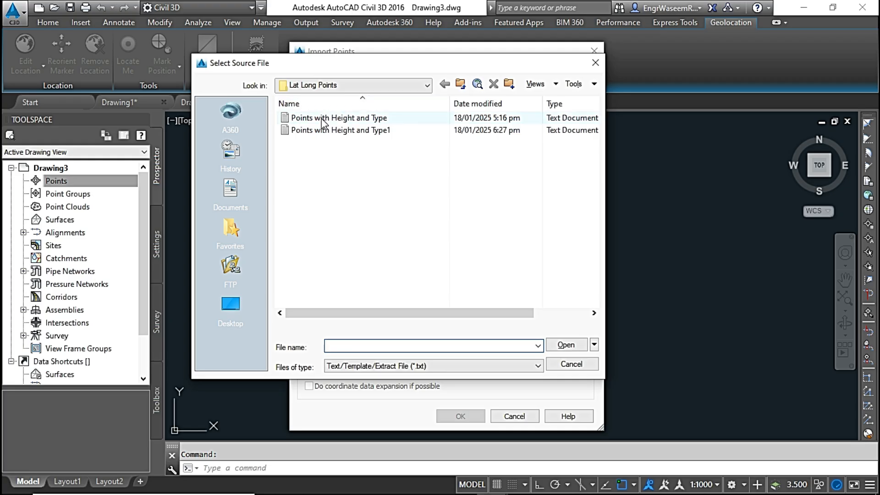
click(325, 118)
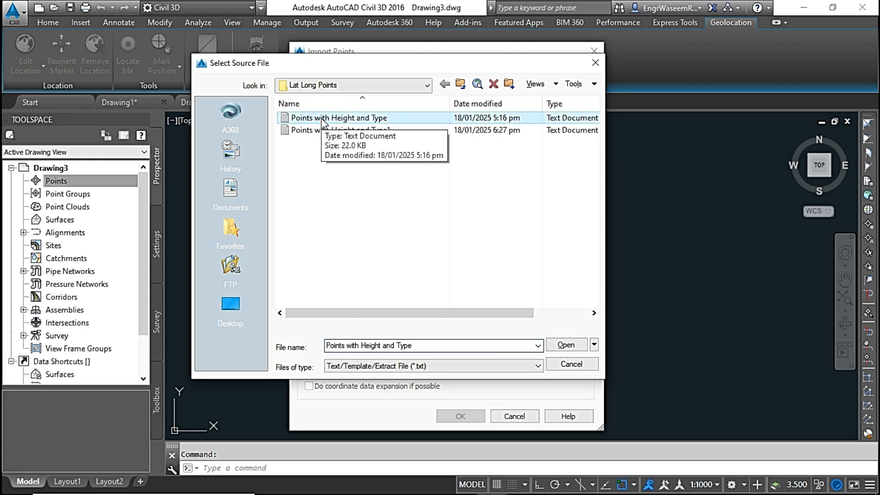
click(566, 349)
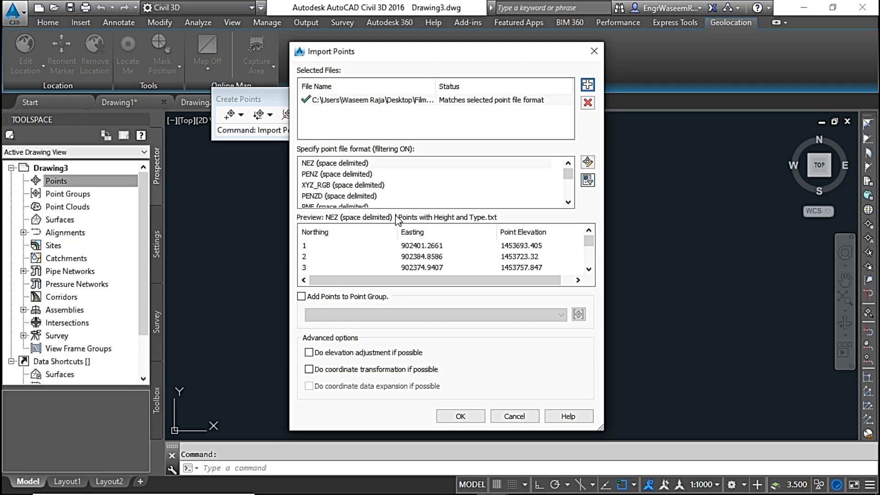
Choose the PENZDHT point file format, check the Height and Type columns in the preview, and import the points.
scroll(341, 179, down, 1)
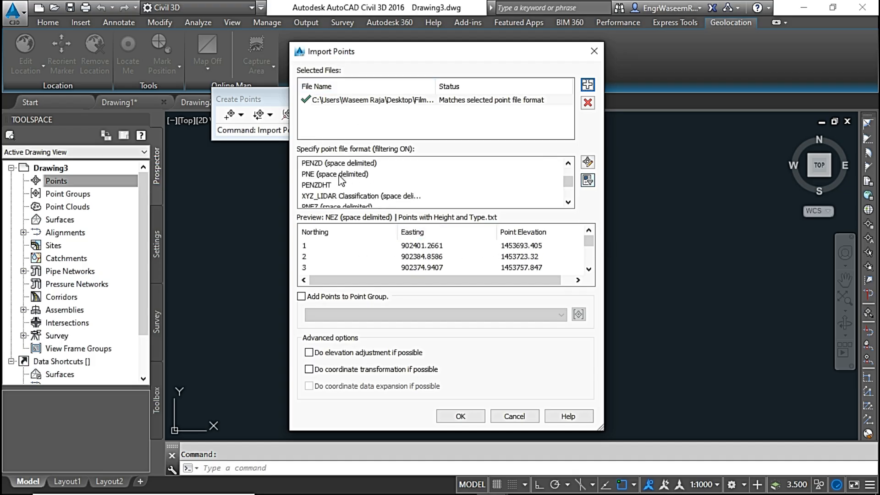
click(324, 185)
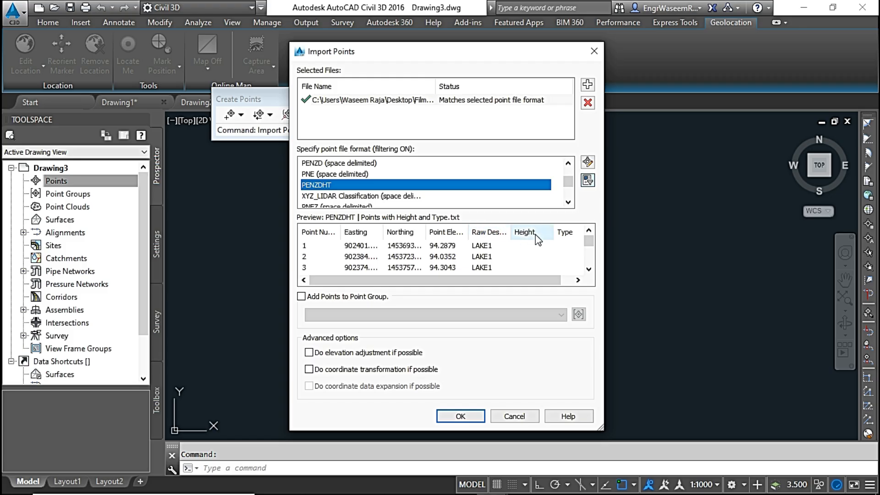
drag(589, 241, 594, 267)
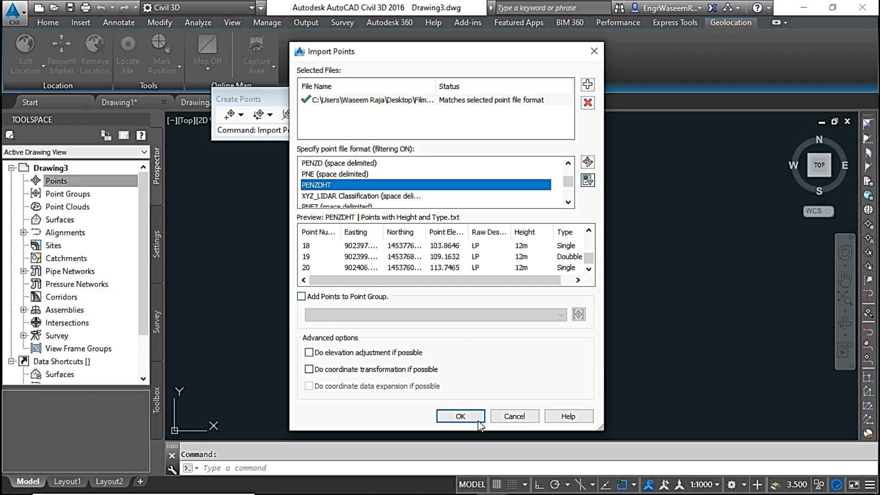
click(460, 416)
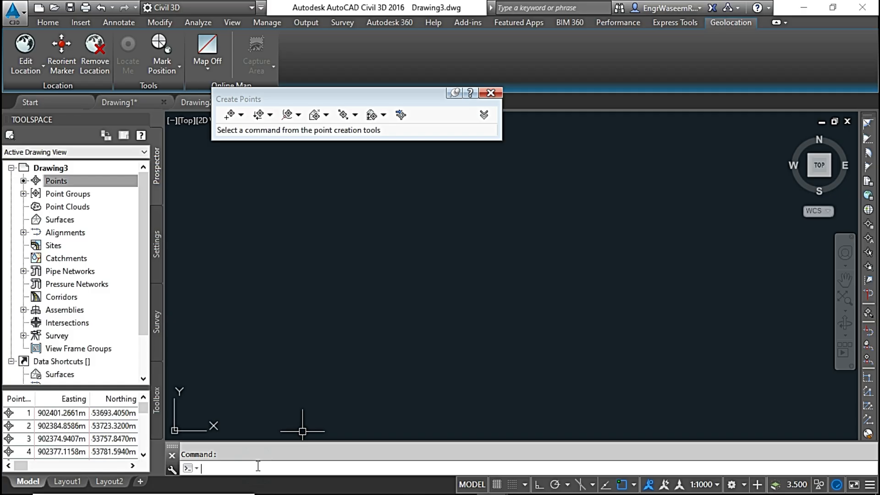
Zoom to the drawing extents to view the imported points and close the point creation tools.
key(Return)
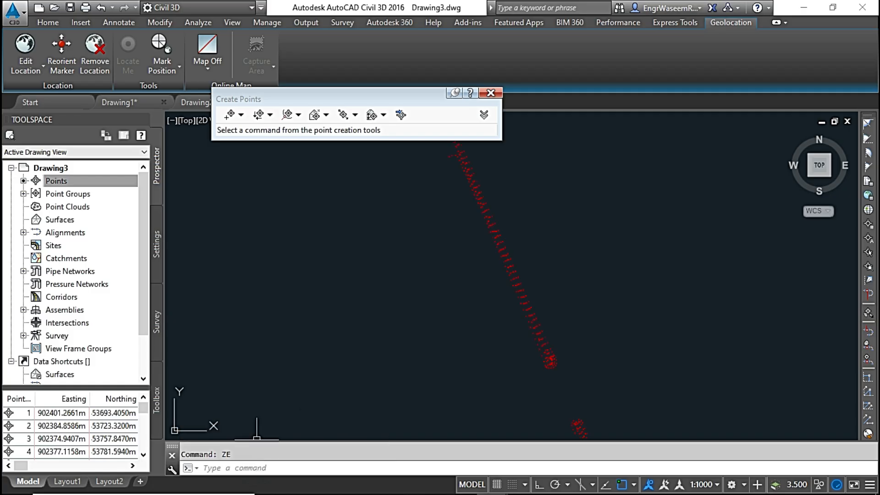
scroll(449, 179, up, 5)
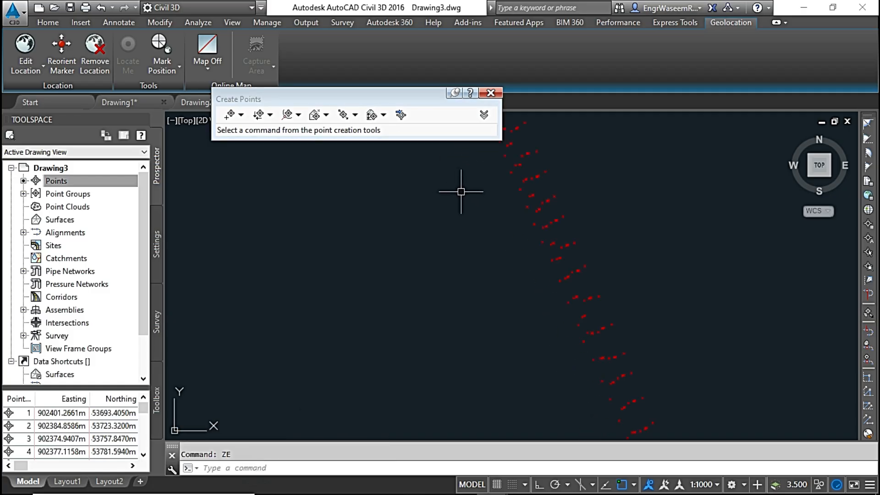
click(492, 93)
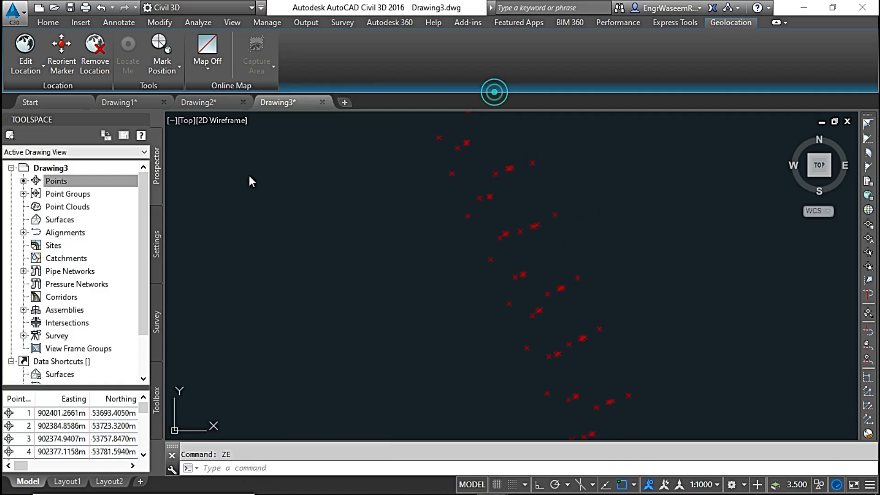
Examine the Height and Type values in the point list of the _All Points group's properties.
click(46, 22)
click(109, 181)
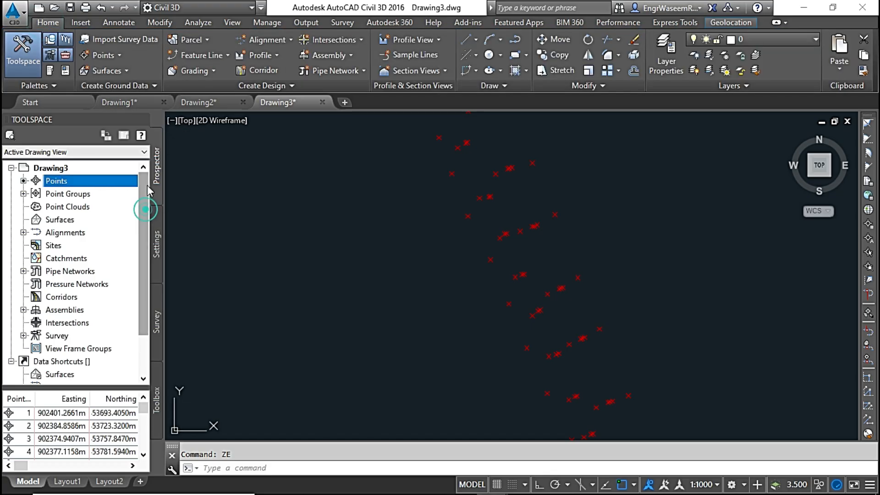
click(24, 194)
click(75, 206)
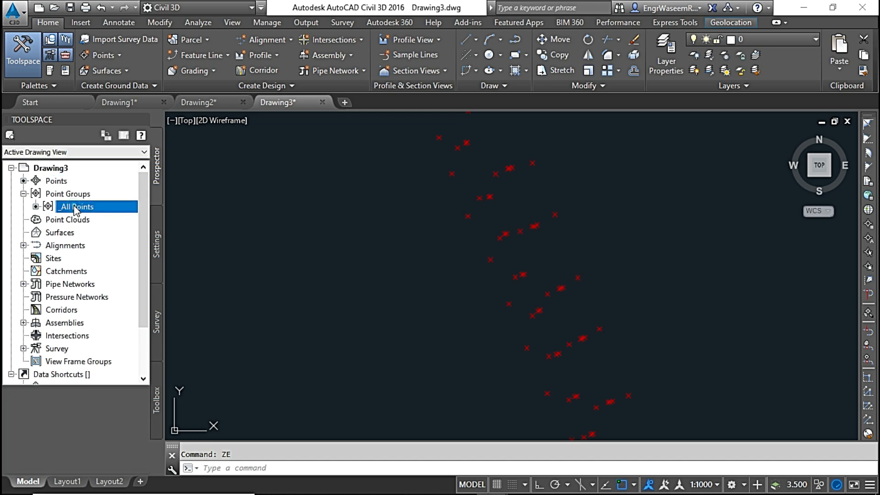
right_click(97, 209)
click(129, 215)
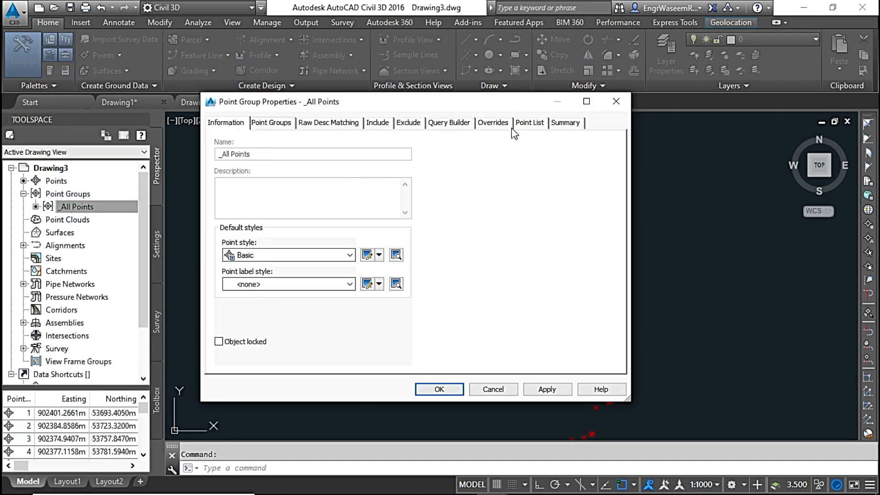
click(527, 123)
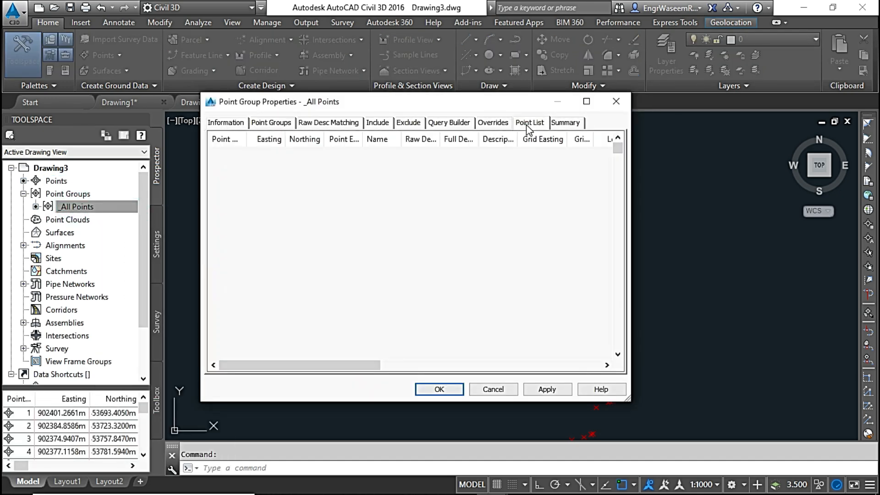
drag(309, 365, 577, 365)
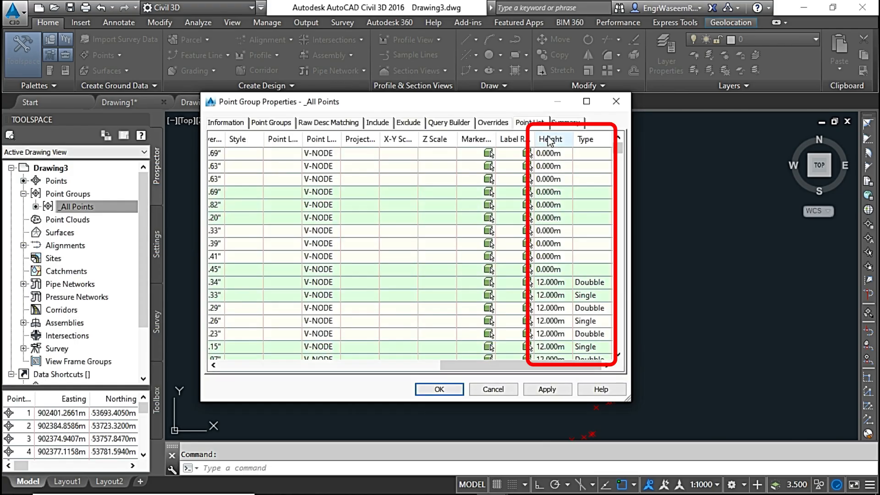
mouse_move(620, 151)
mouse_down()
mouse_move(623, 353)
mouse_move(620, 144)
mouse_move(618, 152)
mouse_up()
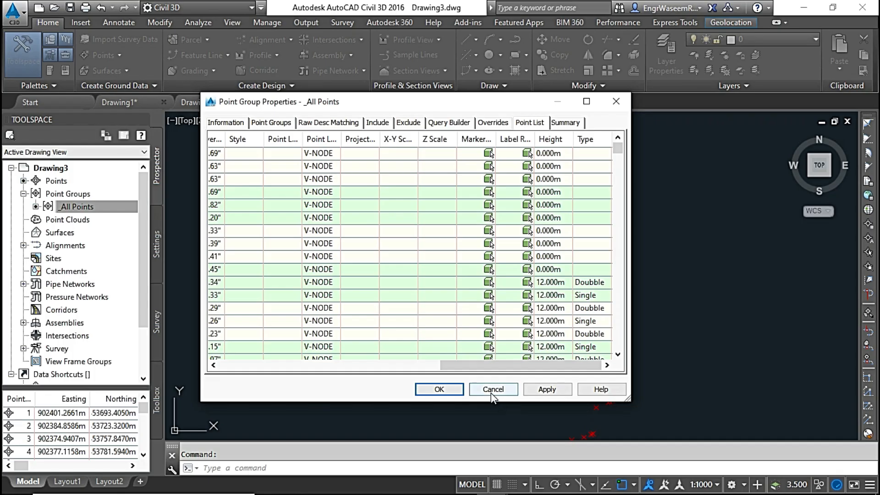
click(439, 389)
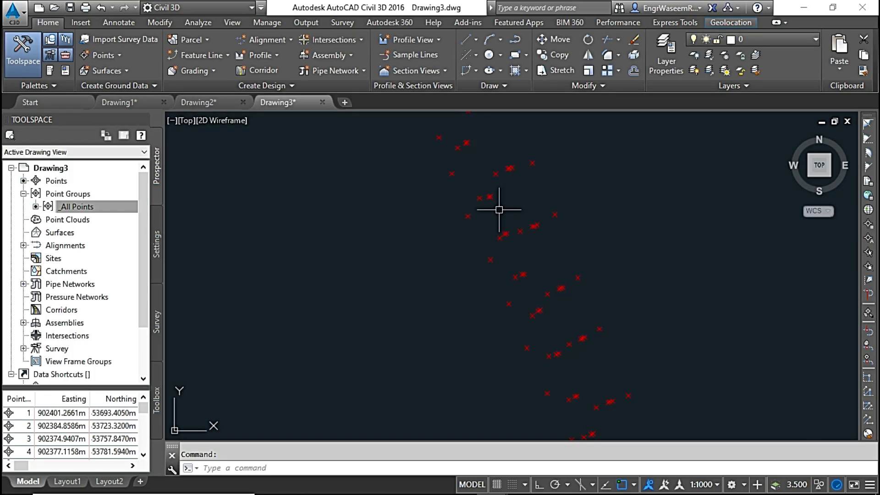